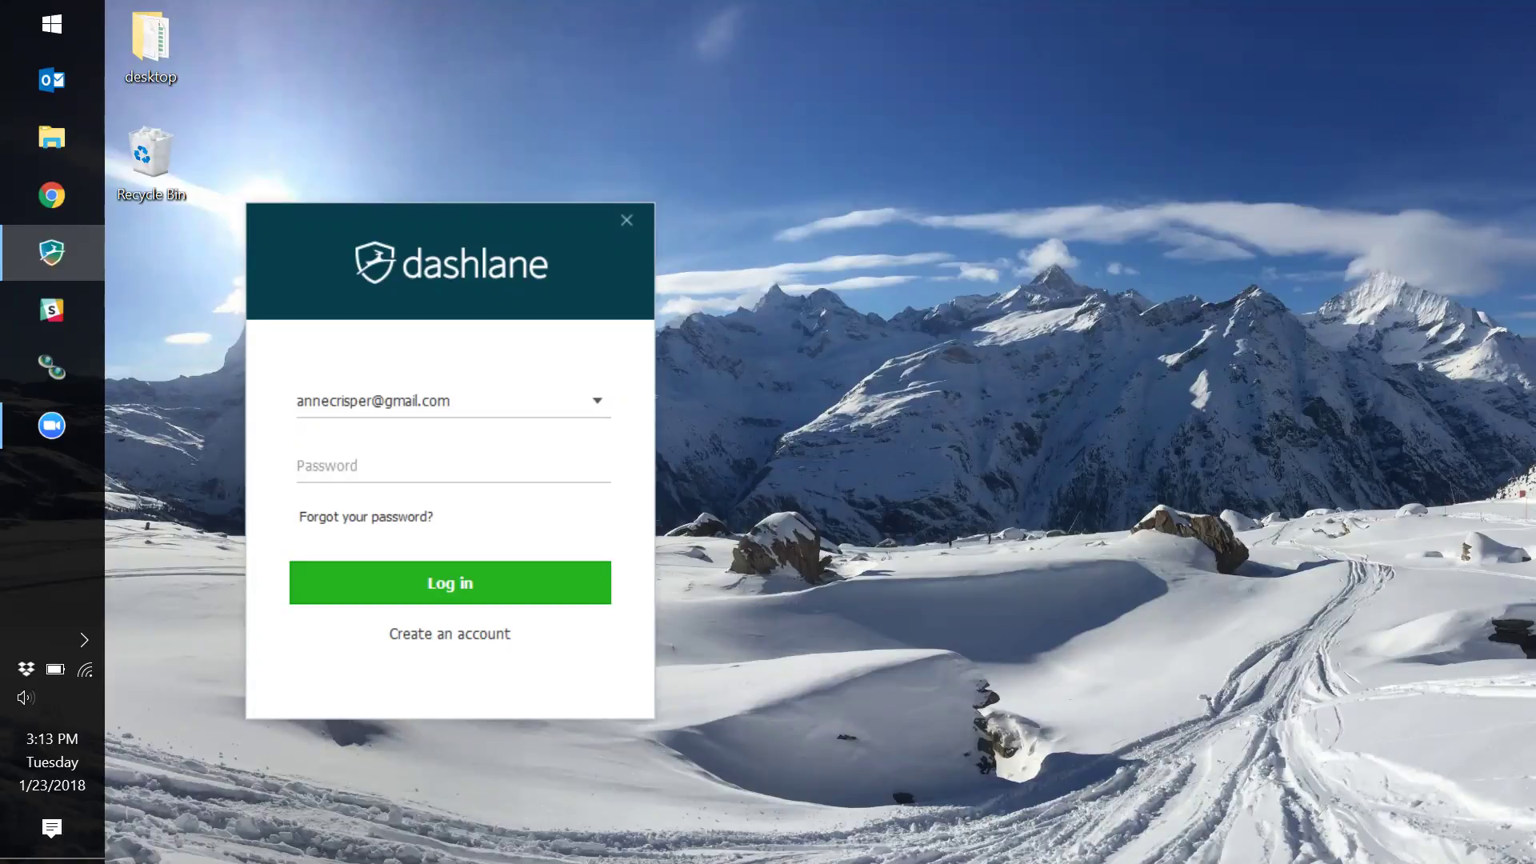
# - Log in to the account with the master password and maximize the password manager window
pyautogui.click(410, 466)
pyautogui.write('•••')
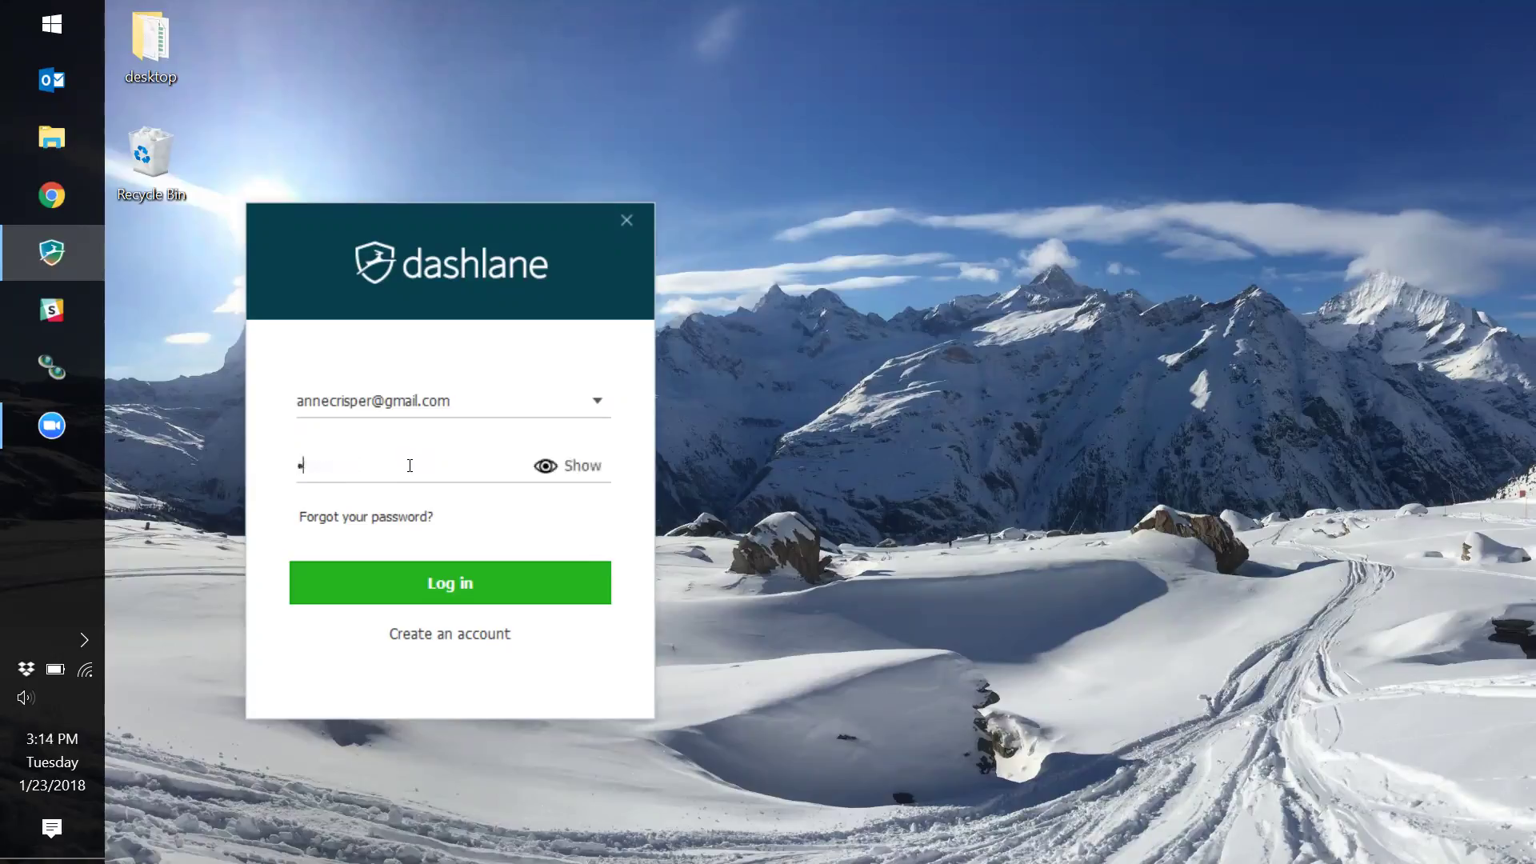
pyautogui.write('••••••')
pyautogui.press('Return')
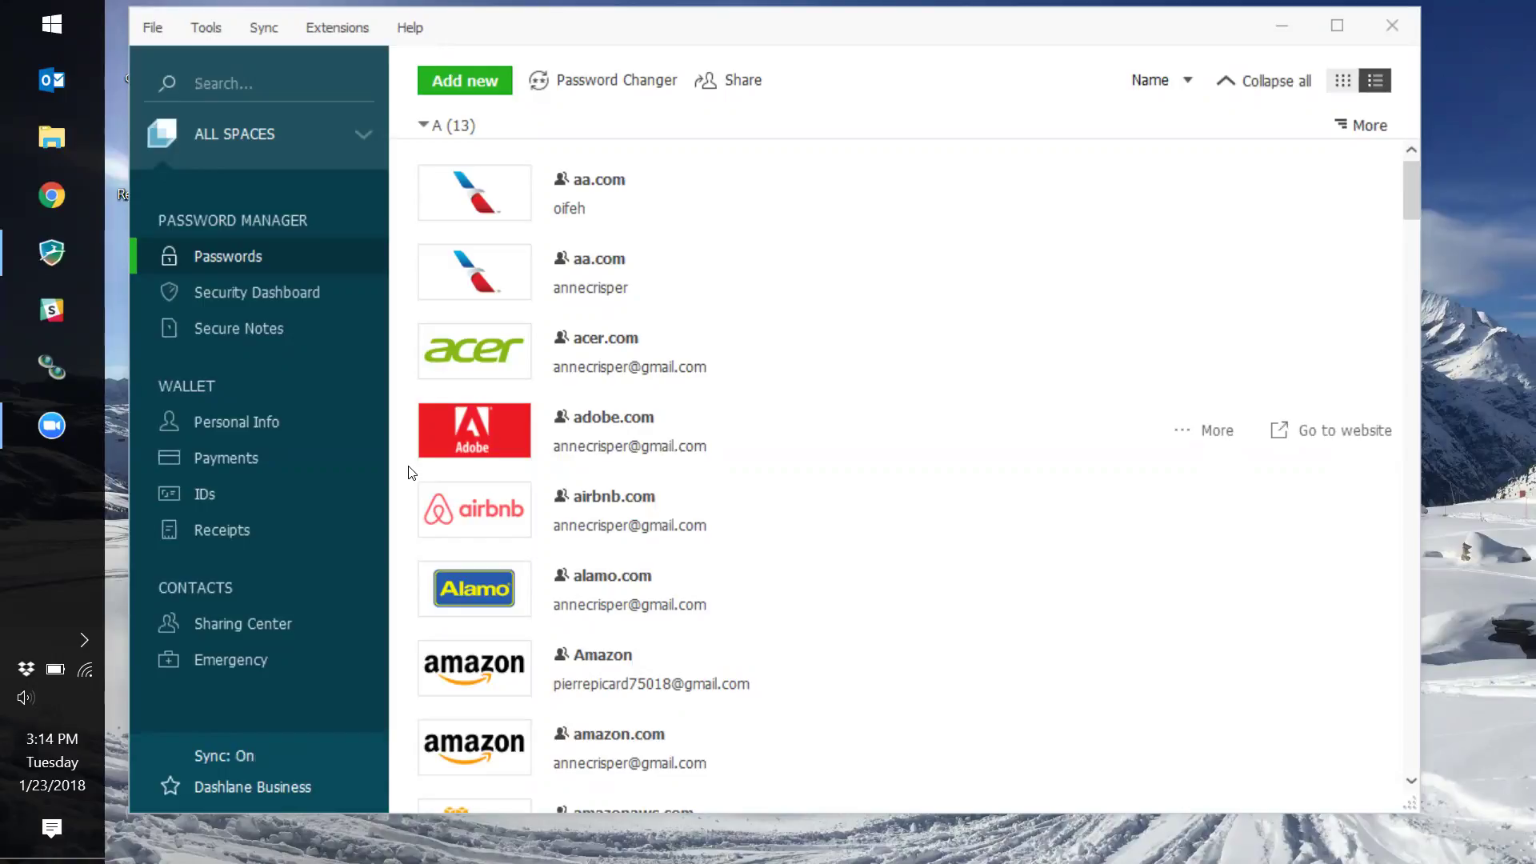
pyautogui.click(1337, 25)
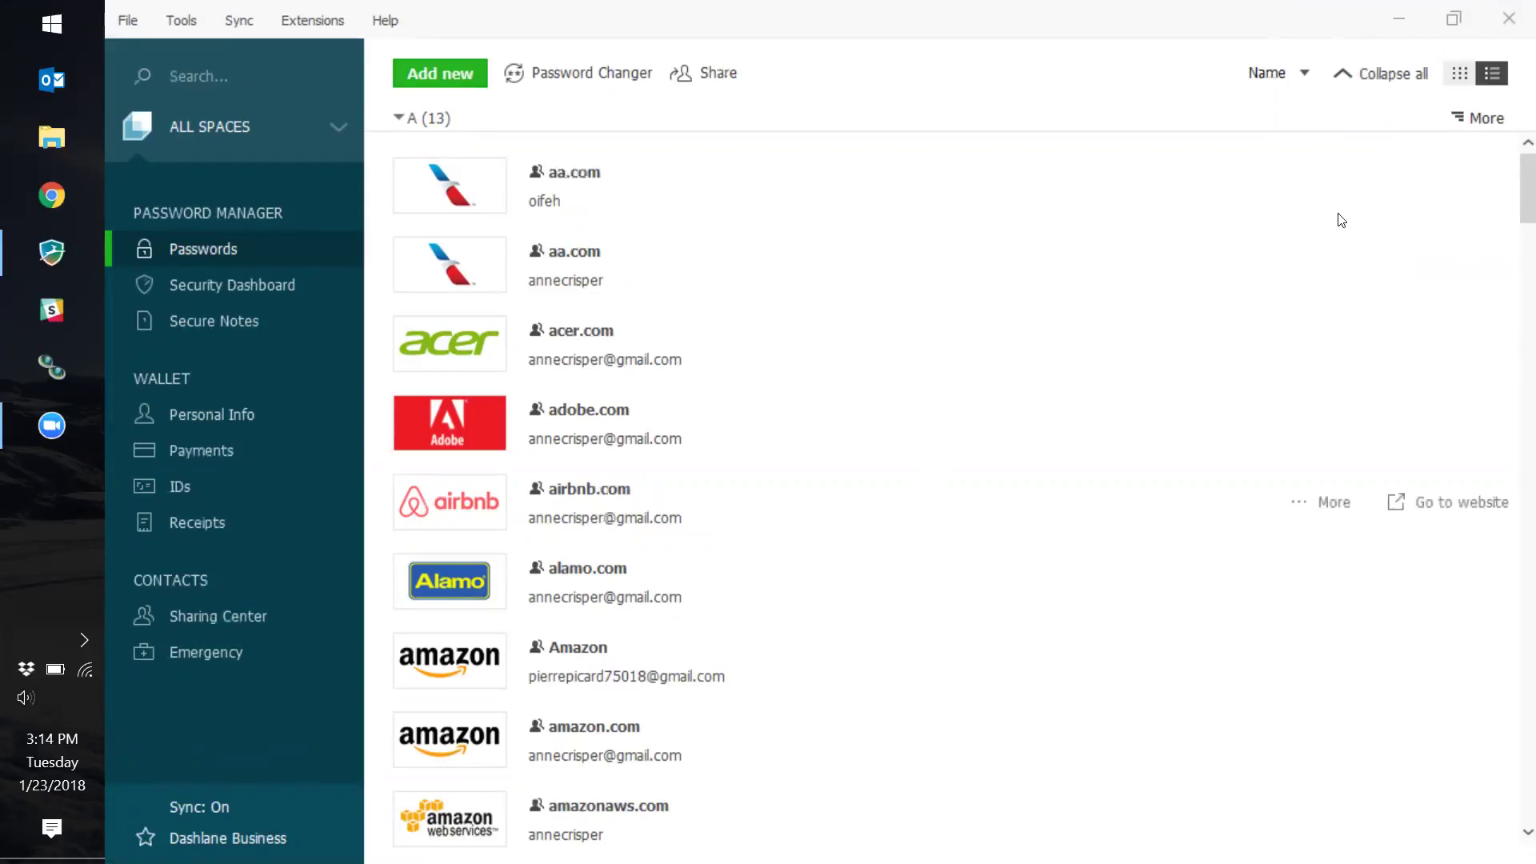
# - Display the saved passwords as a grid and view the available sort options
pyautogui.click(1464, 78)
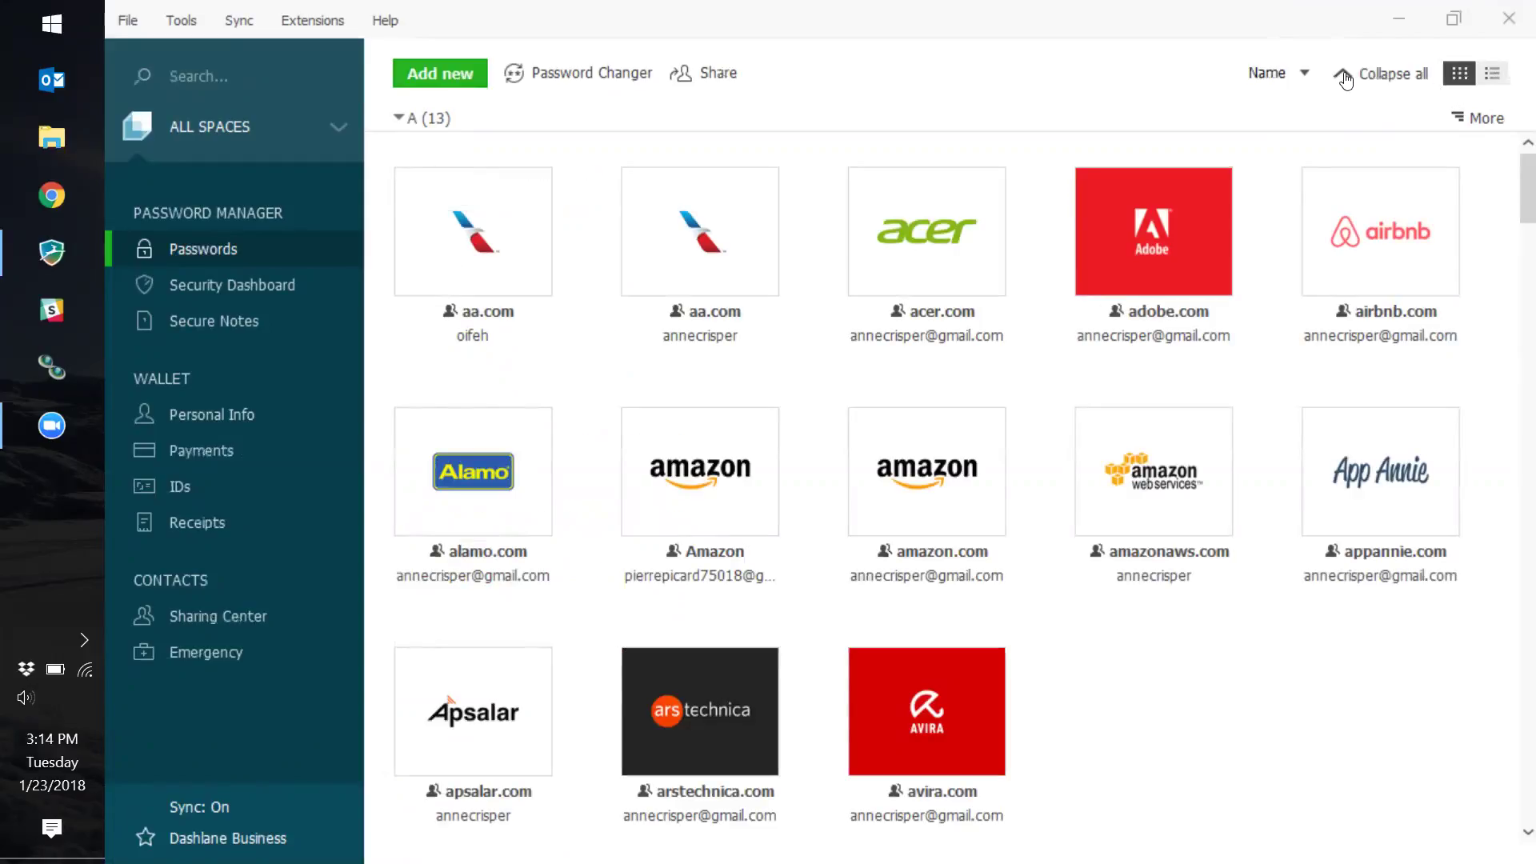
pyautogui.click(1304, 75)
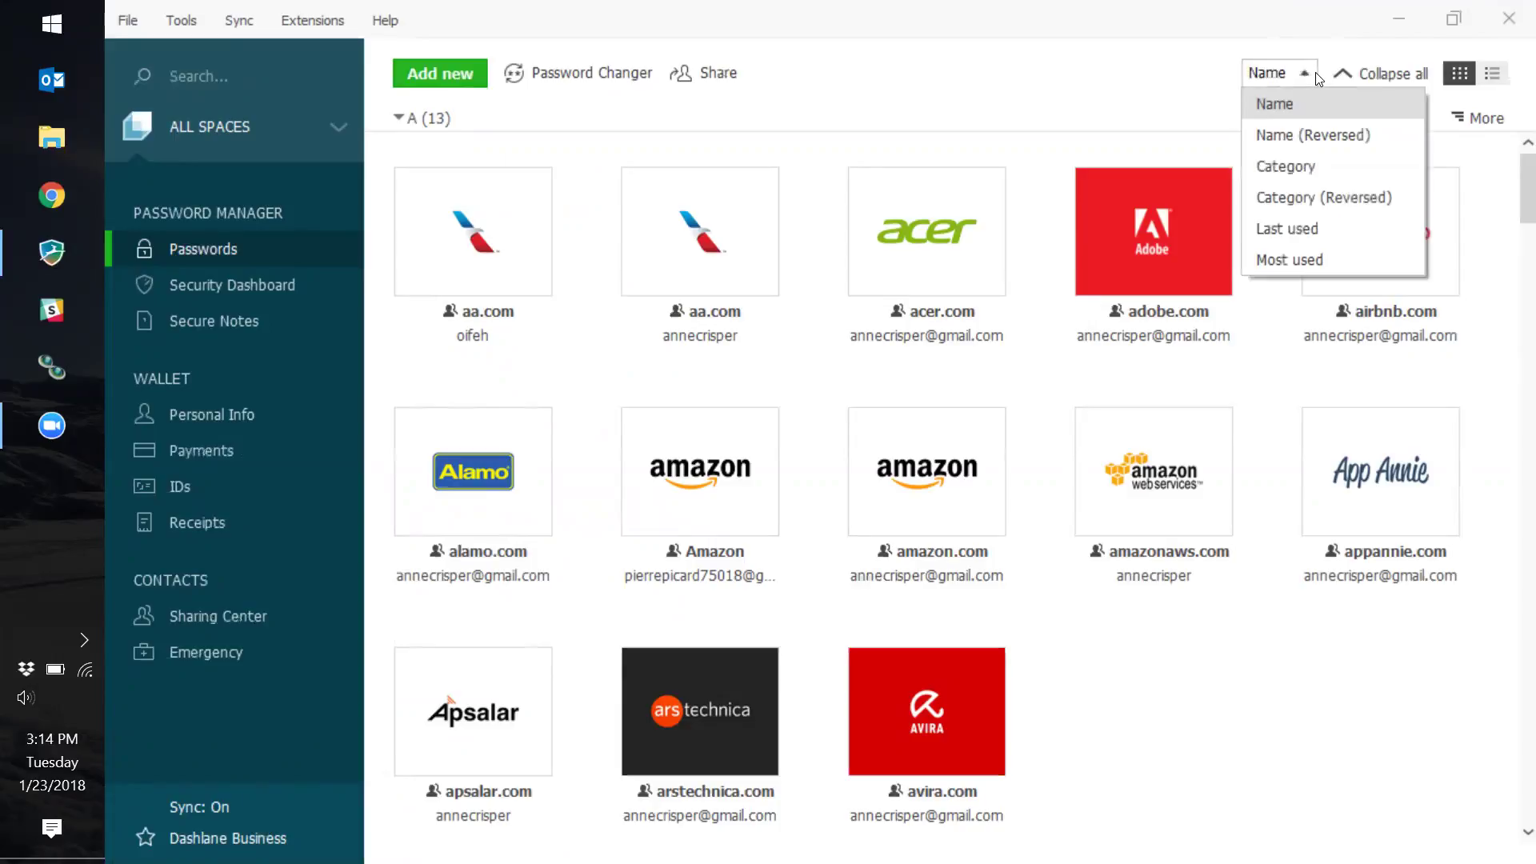
pyautogui.click(1296, 76)
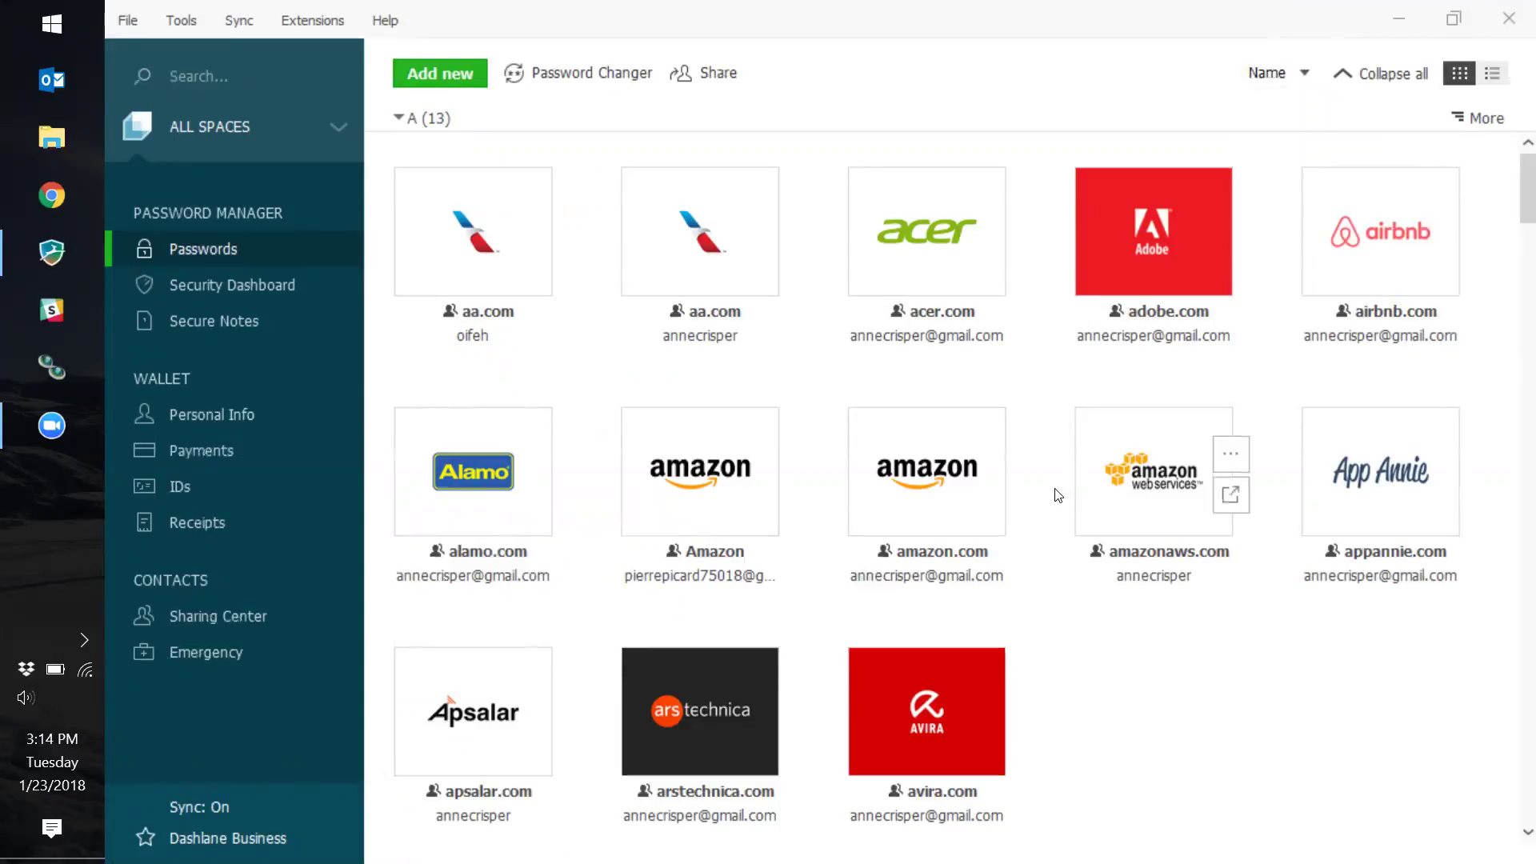
# - Open the second Amazon login, amazon.com, and reveal its saved password briefly before hiding it again
pyautogui.moveTo(897, 483)
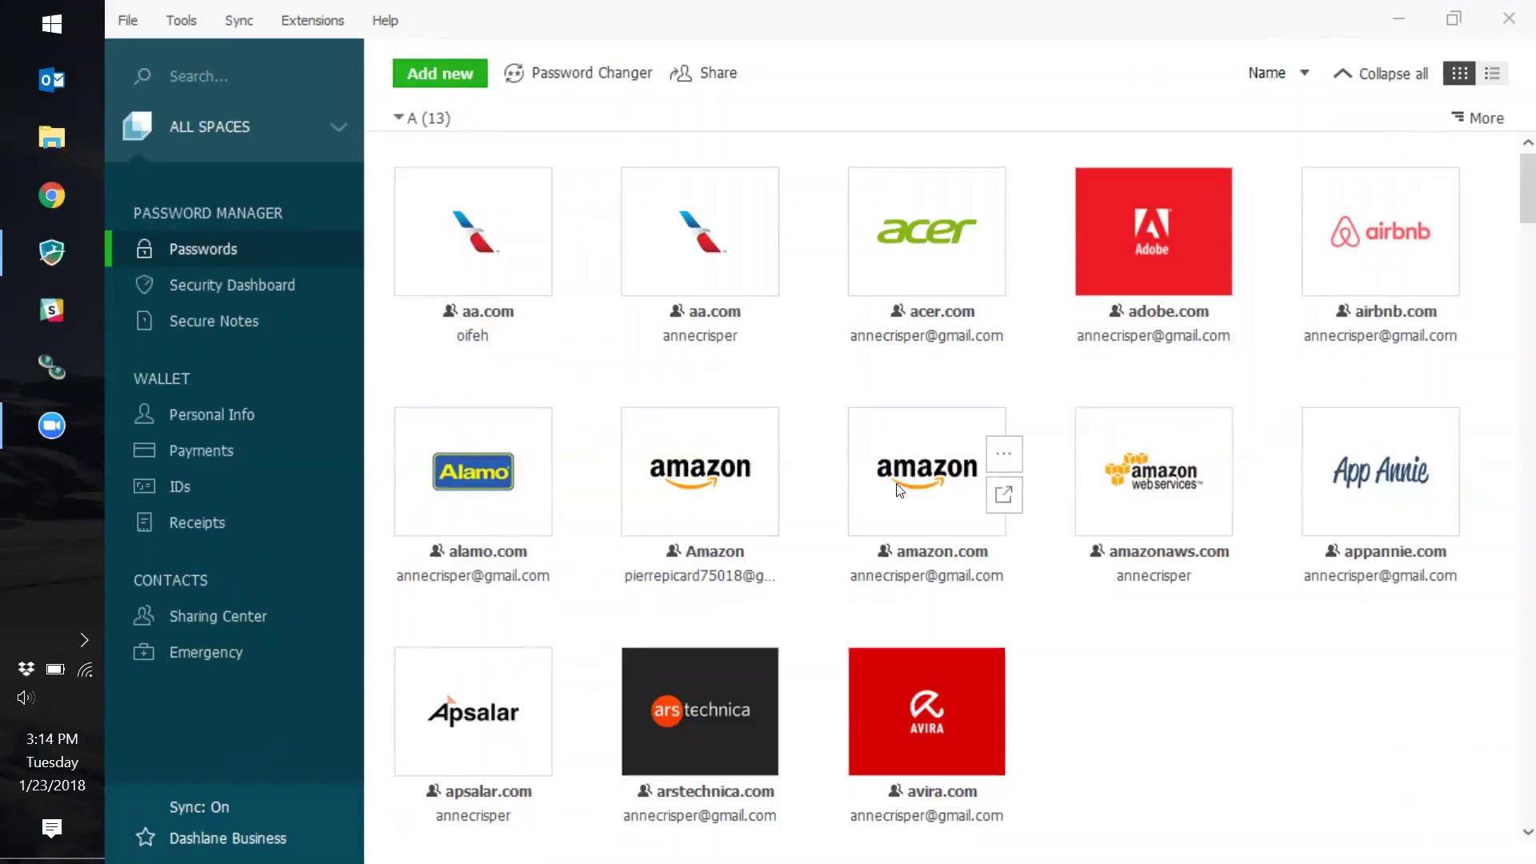
pyautogui.click(877, 513)
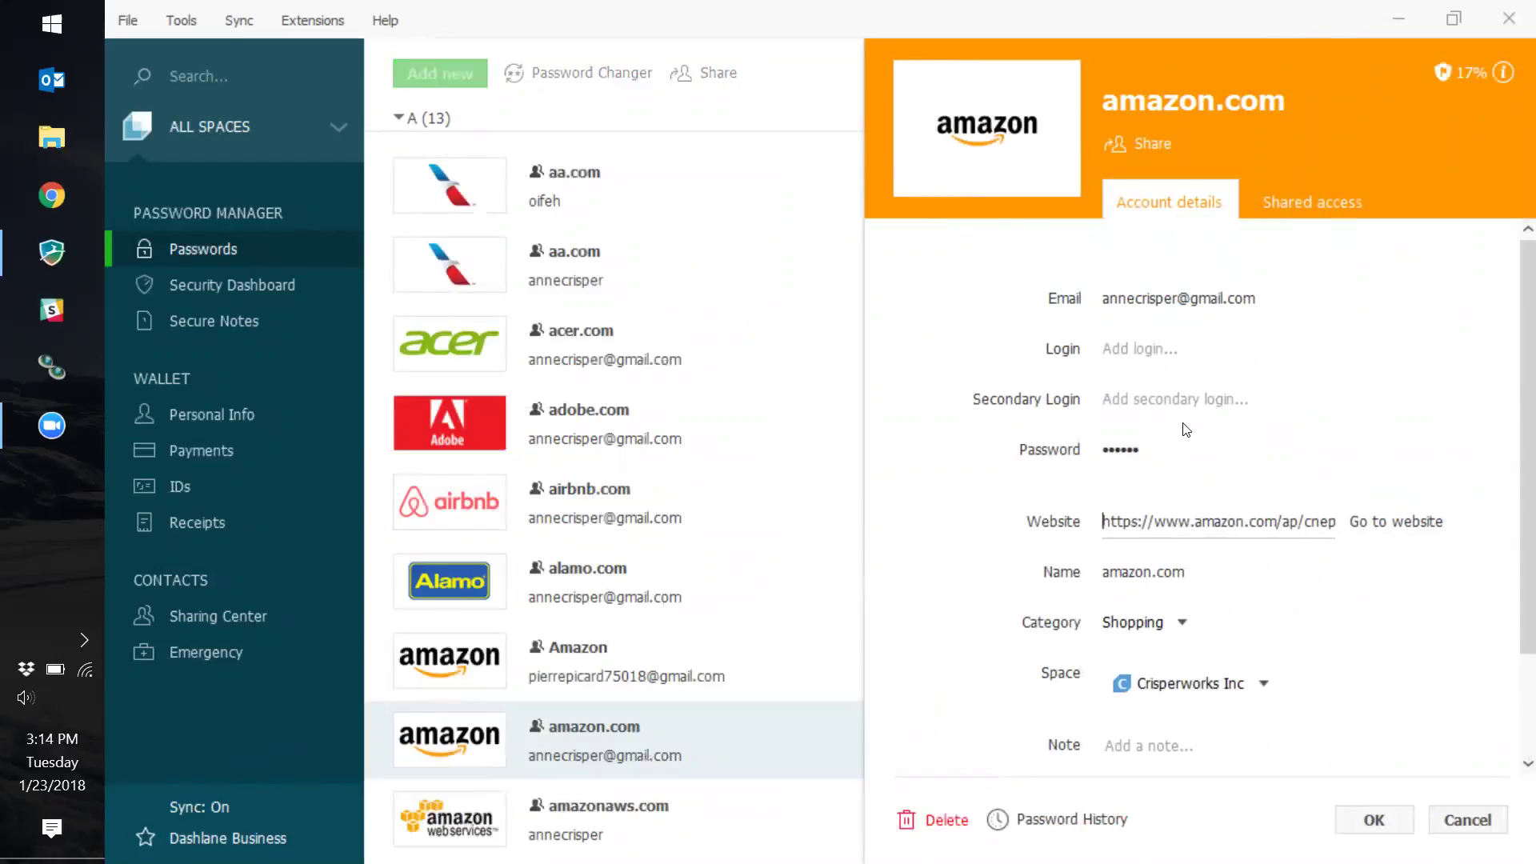
pyautogui.moveTo(1265, 409)
pyautogui.click(1361, 452)
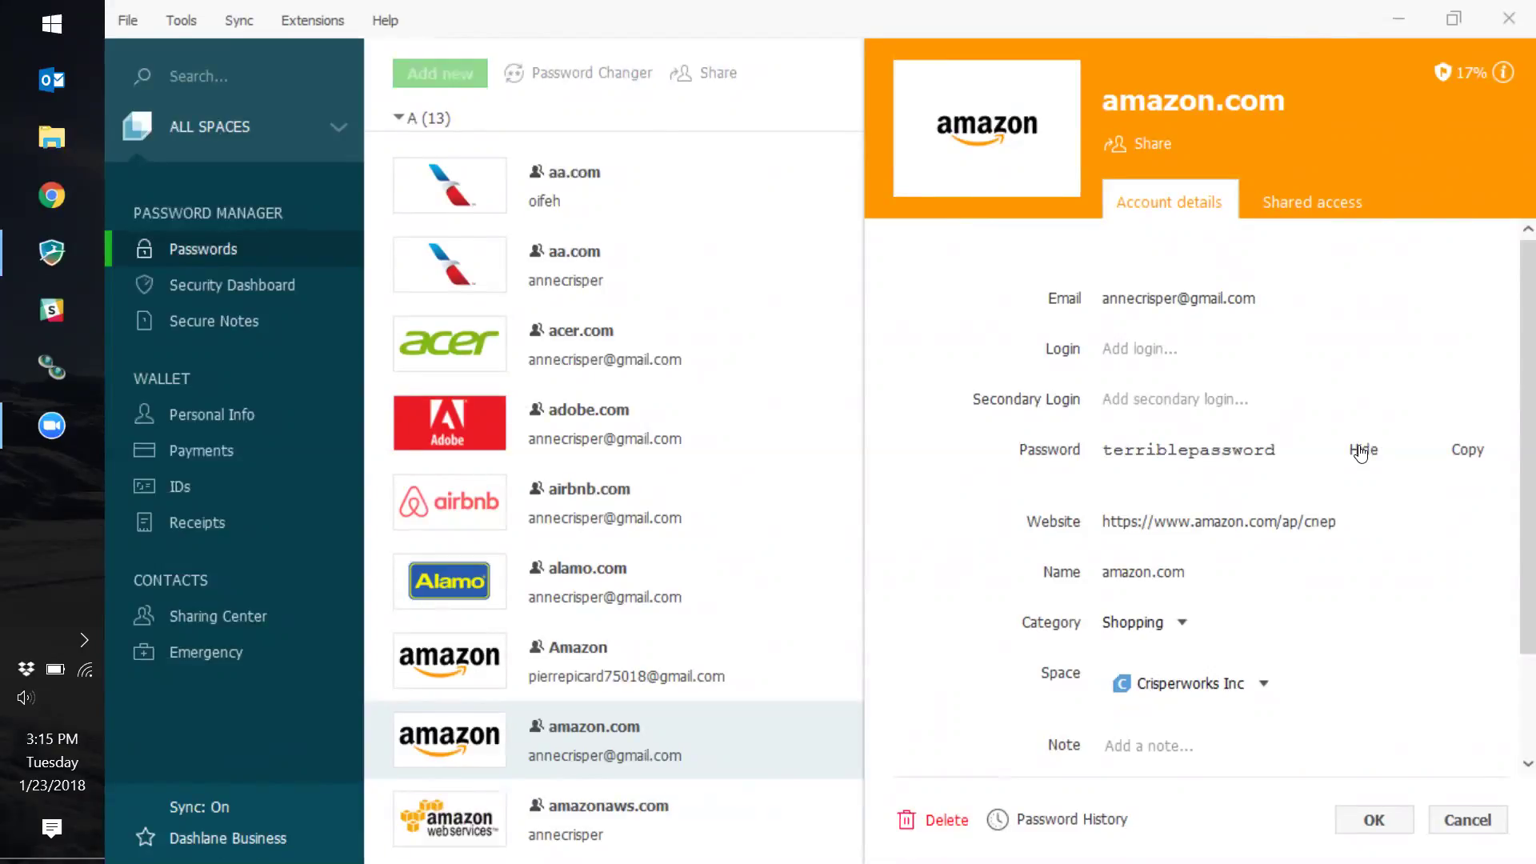
pyautogui.click(1361, 451)
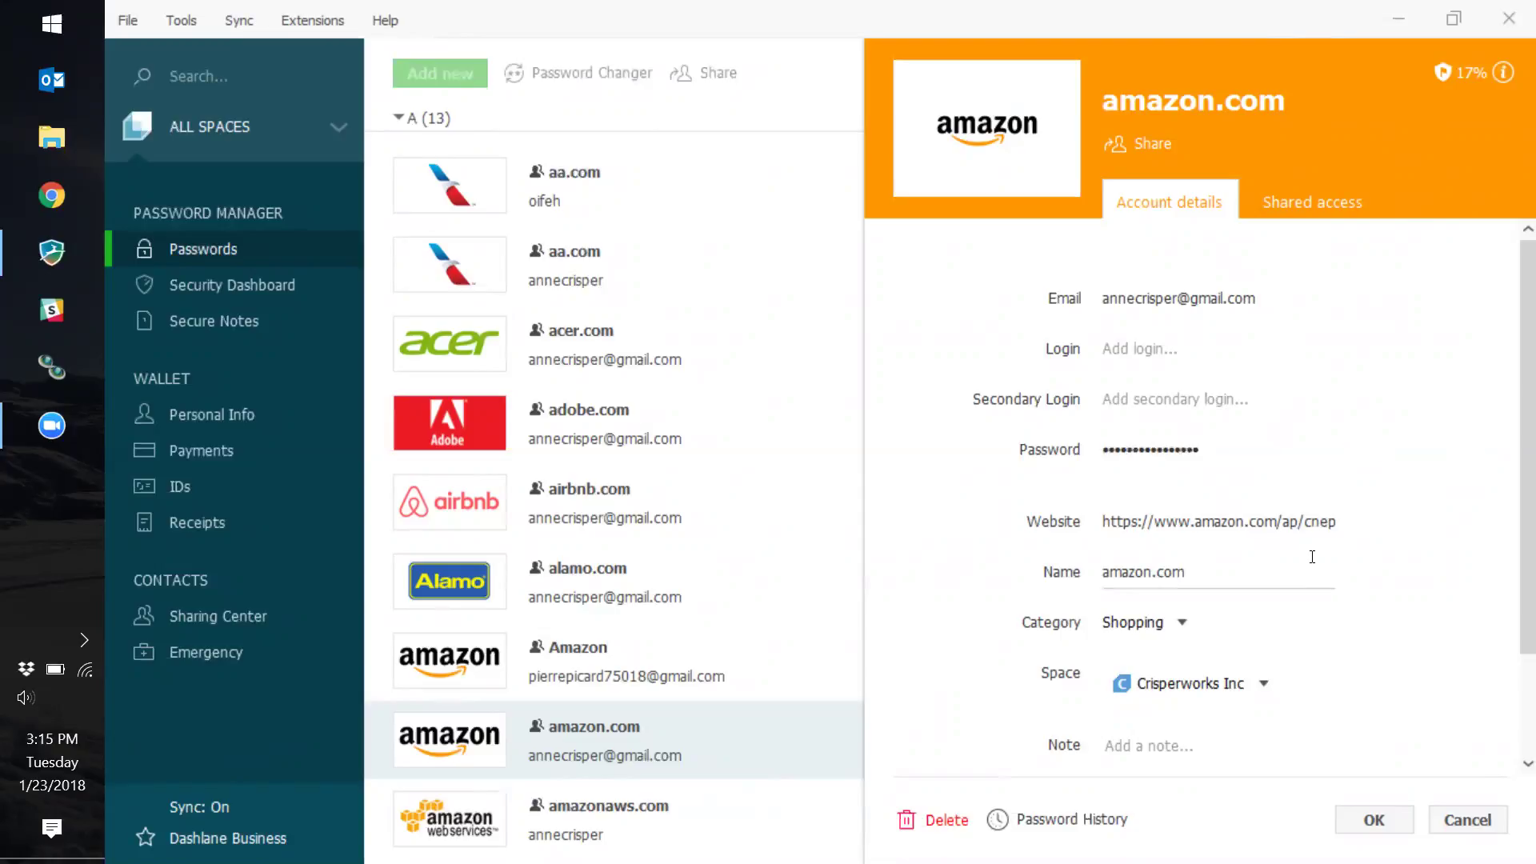
# - View the space choices for the amazon.com login and look through its password history
pyautogui.click(1262, 688)
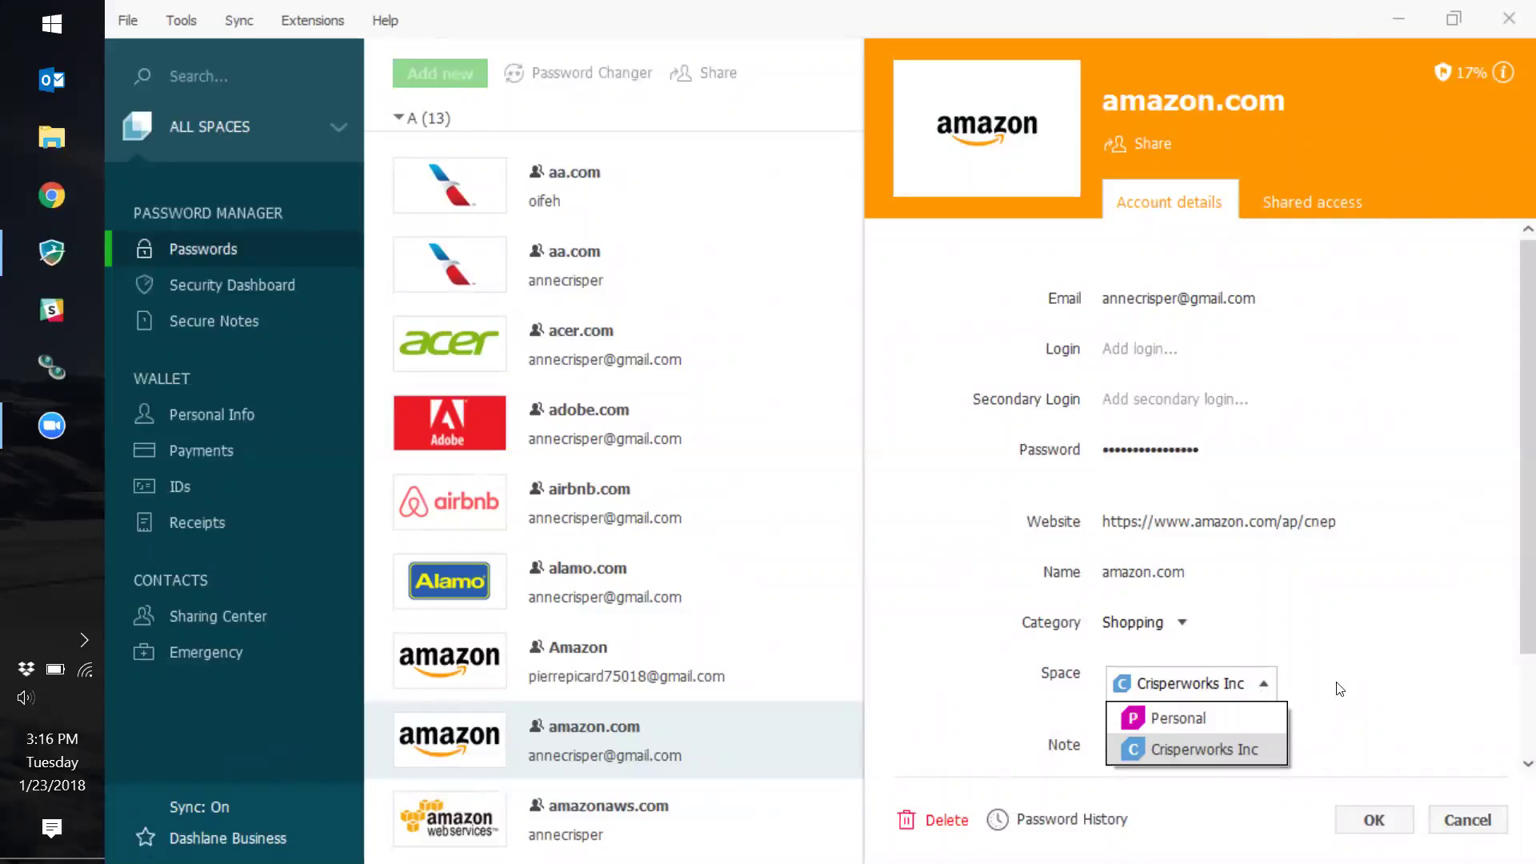
pyautogui.click(1400, 683)
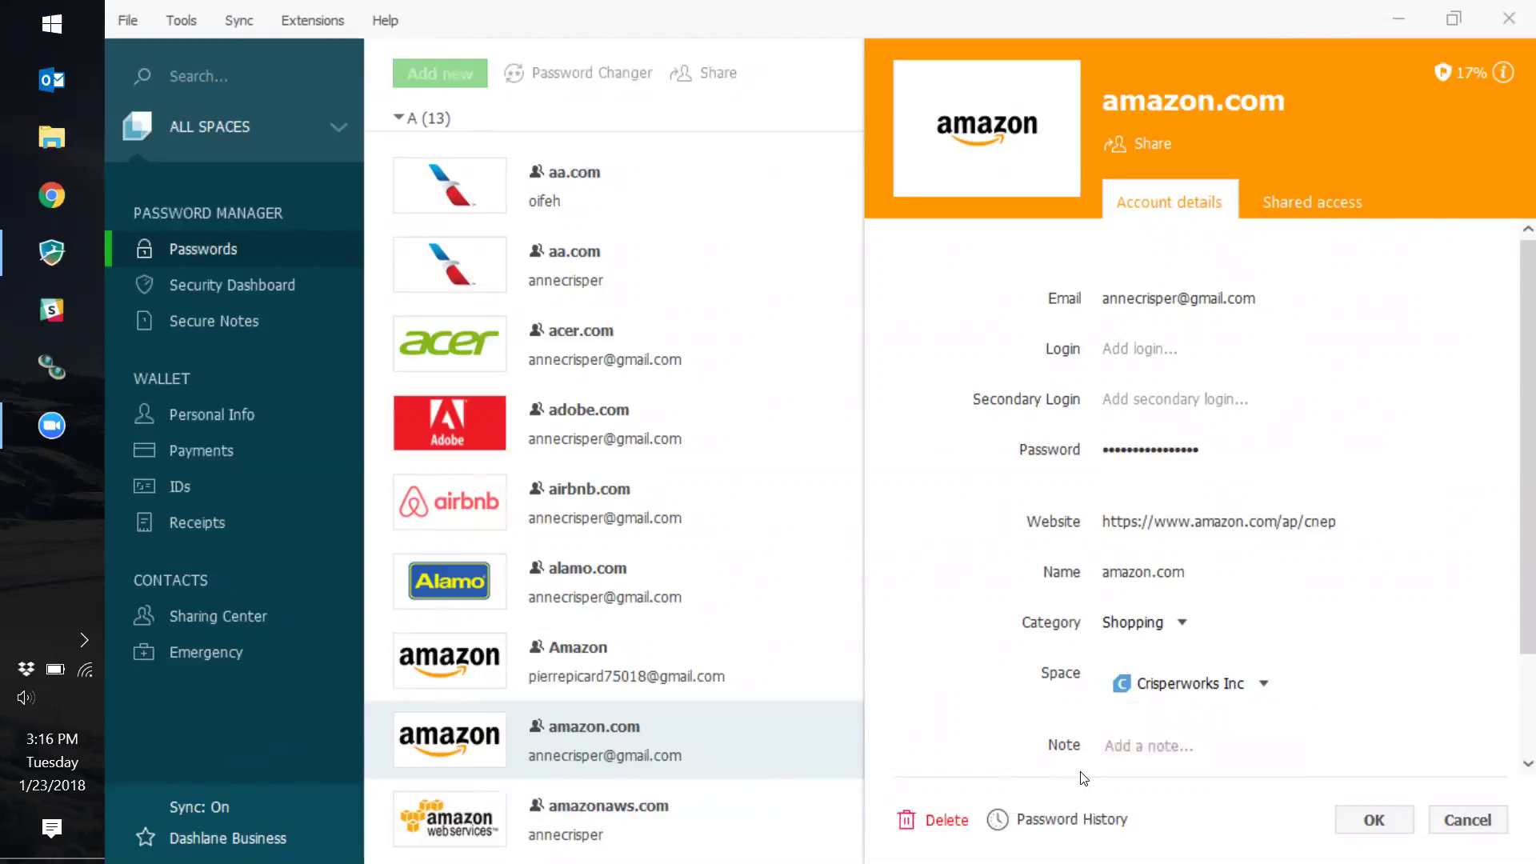
pyautogui.click(1108, 820)
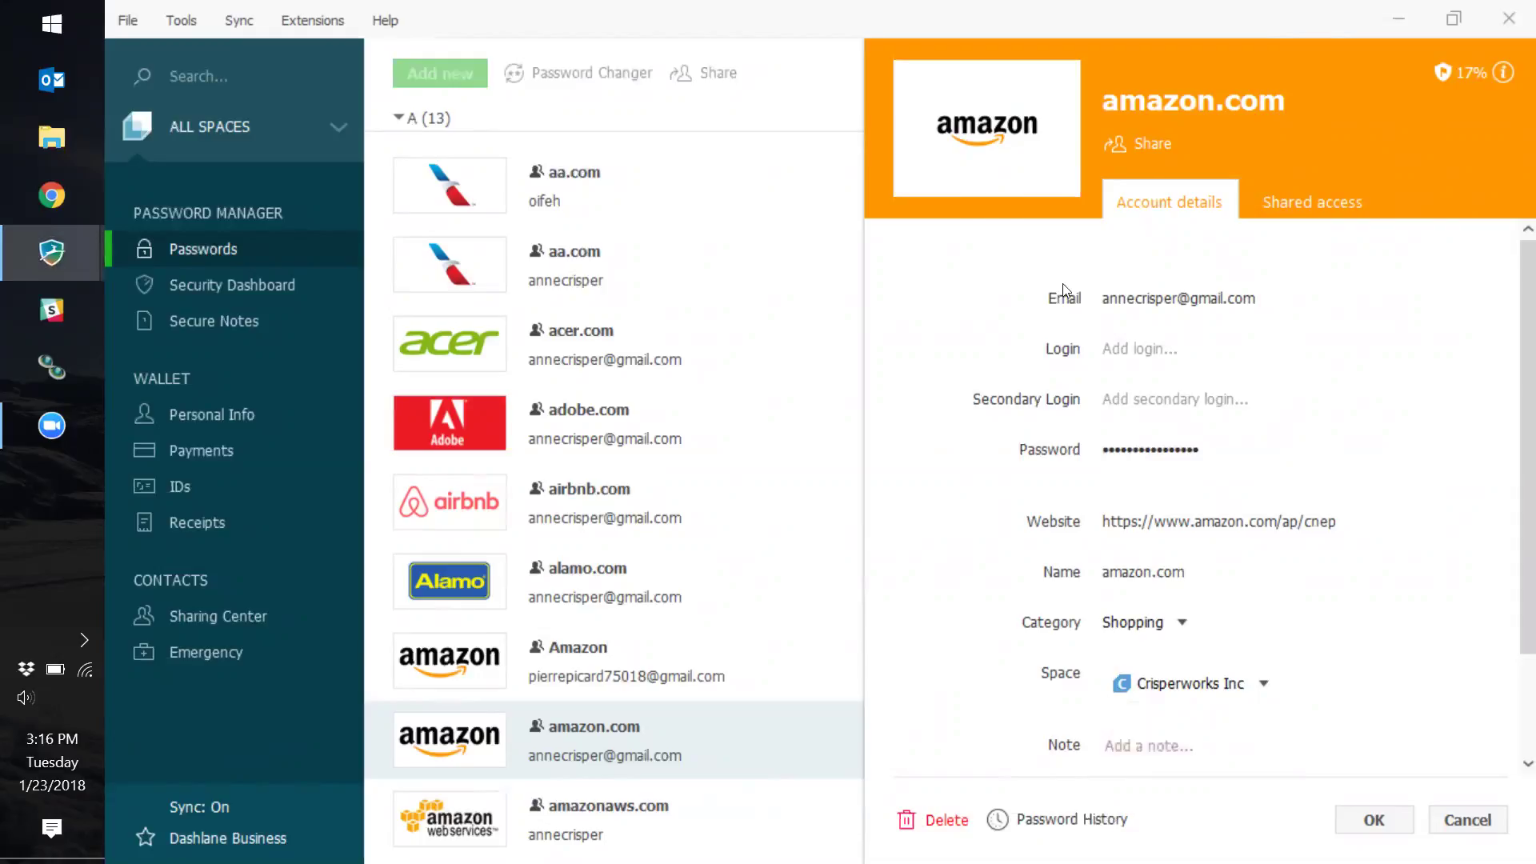
pyautogui.moveTo(1138, 186)
pyautogui.mouseDown()
pyautogui.moveTo(1138, 274)
pyautogui.moveTo(1131, 184)
pyautogui.mouseUp()
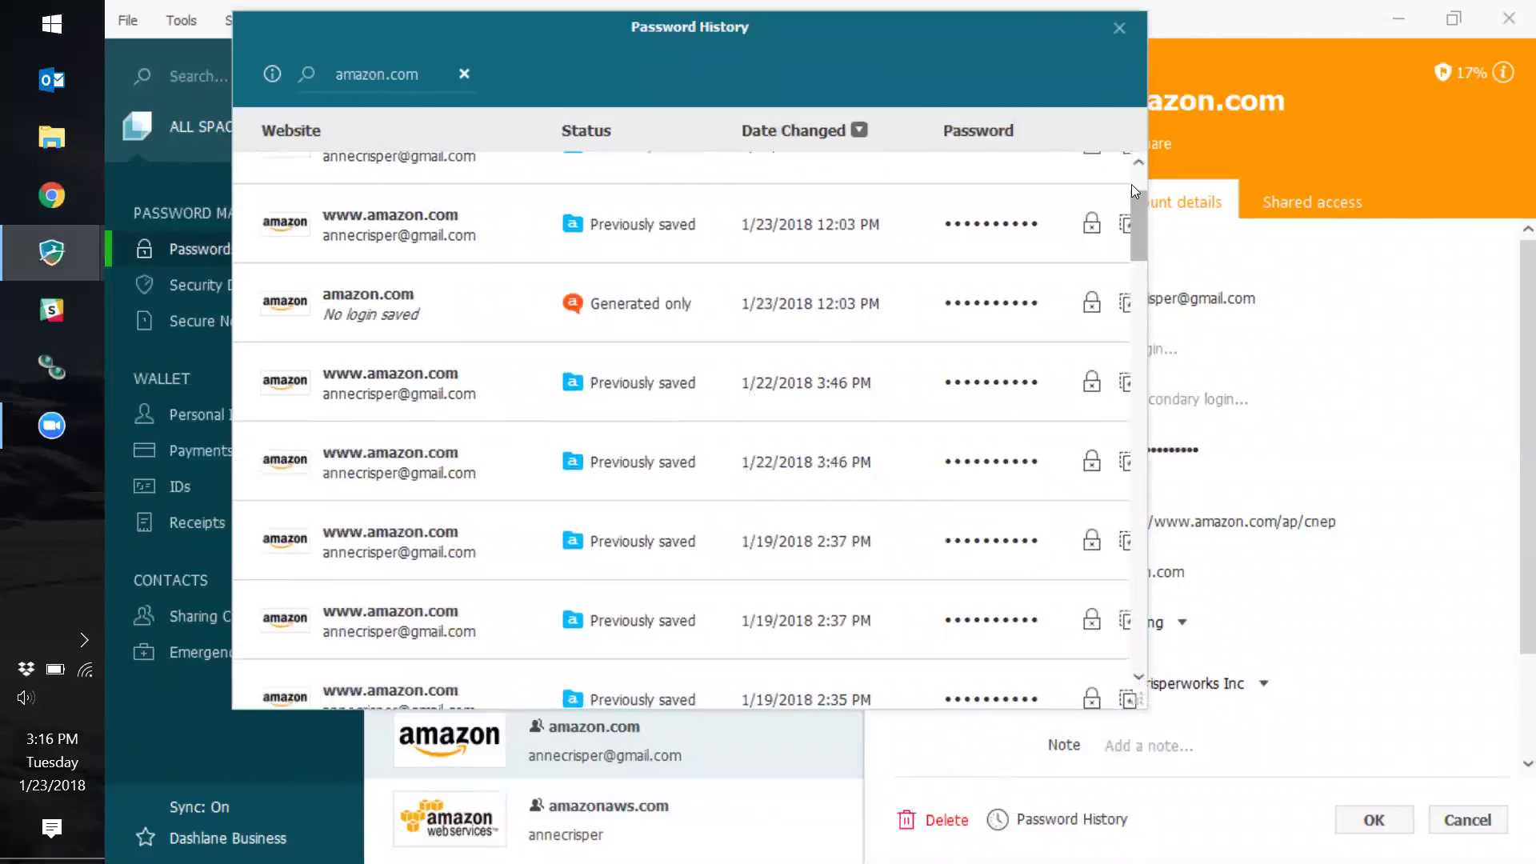
pyautogui.click(1130, 32)
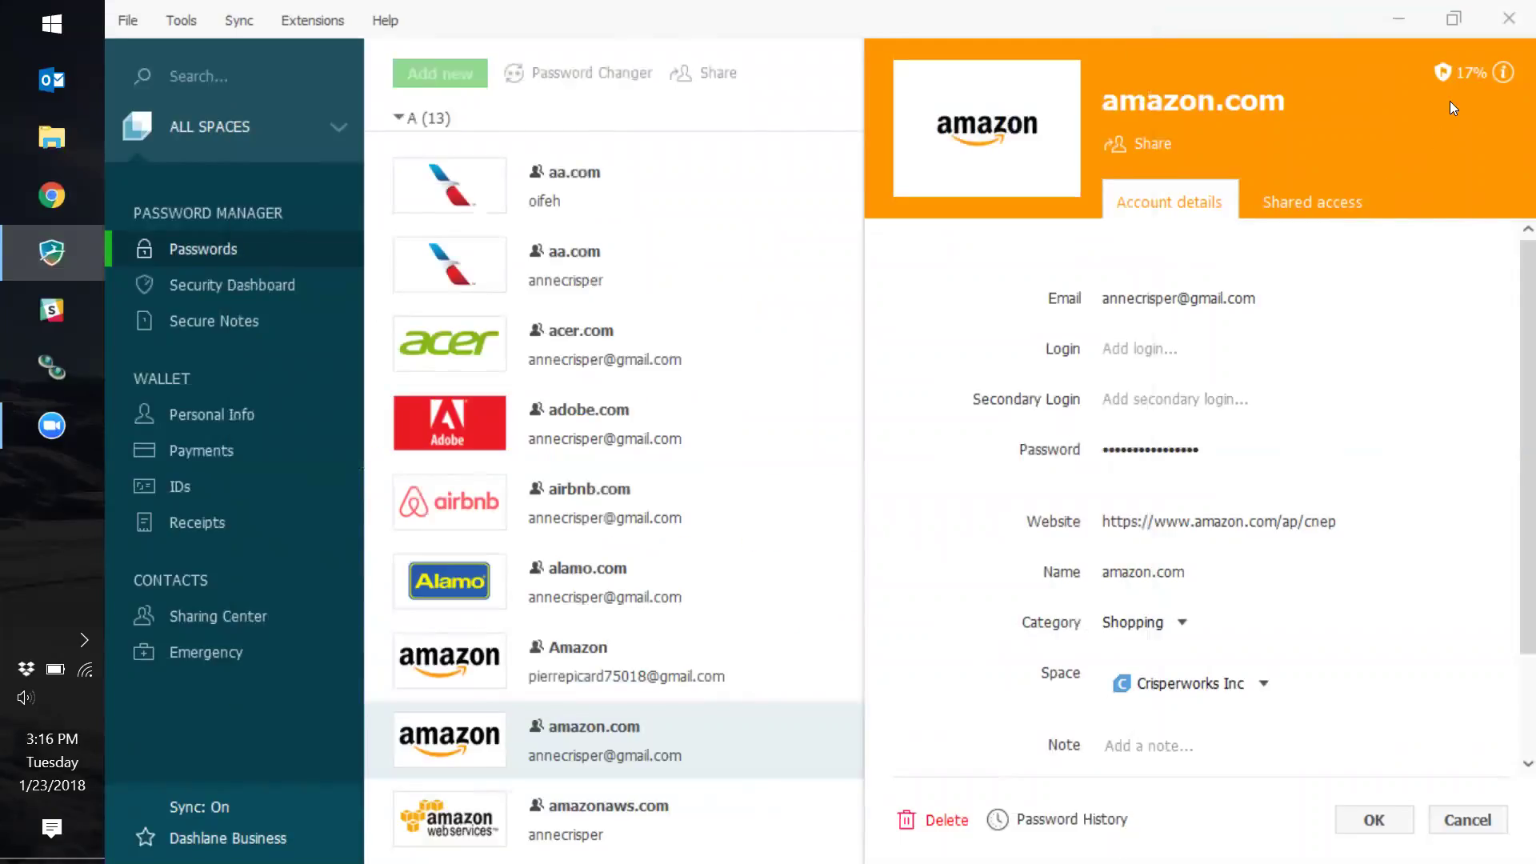
# - Examine the safety rating details and the saved password of the amazon.com login, leaving the entry without changes
pyautogui.moveTo(1460, 78)
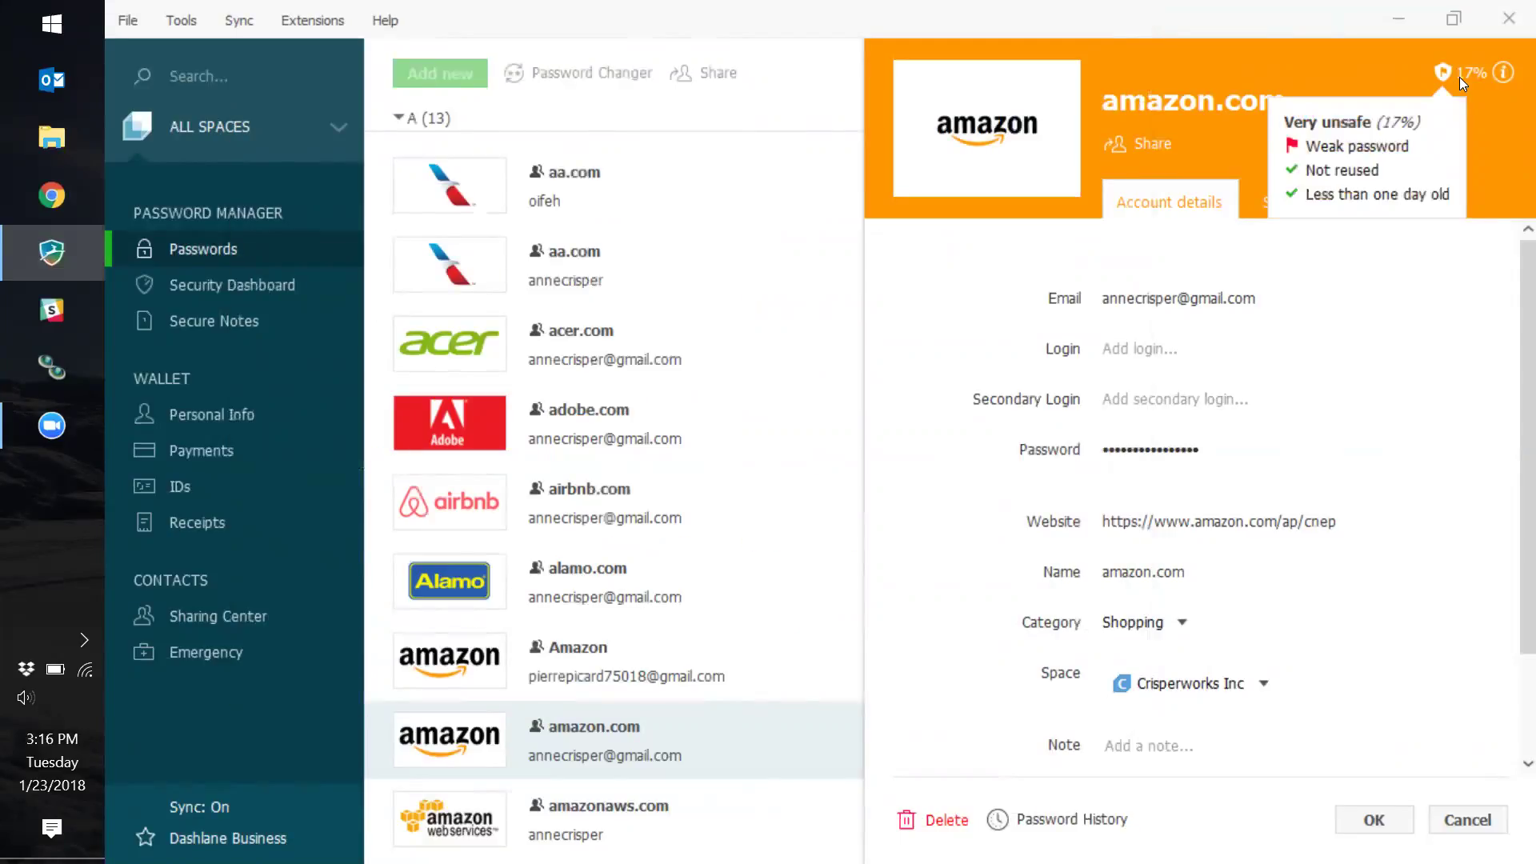
pyautogui.click(1351, 454)
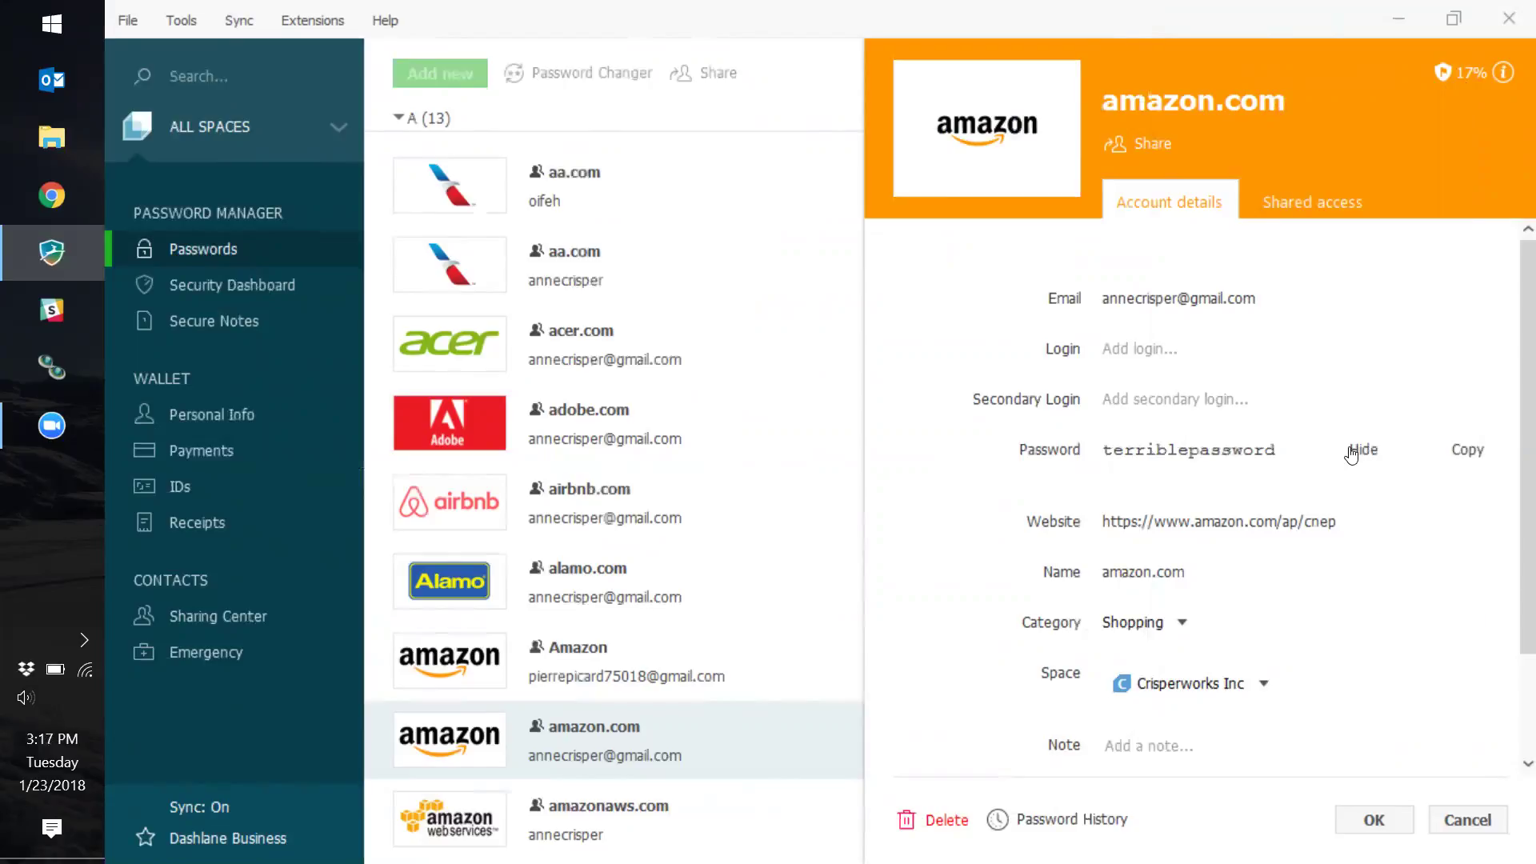
pyautogui.click(1471, 820)
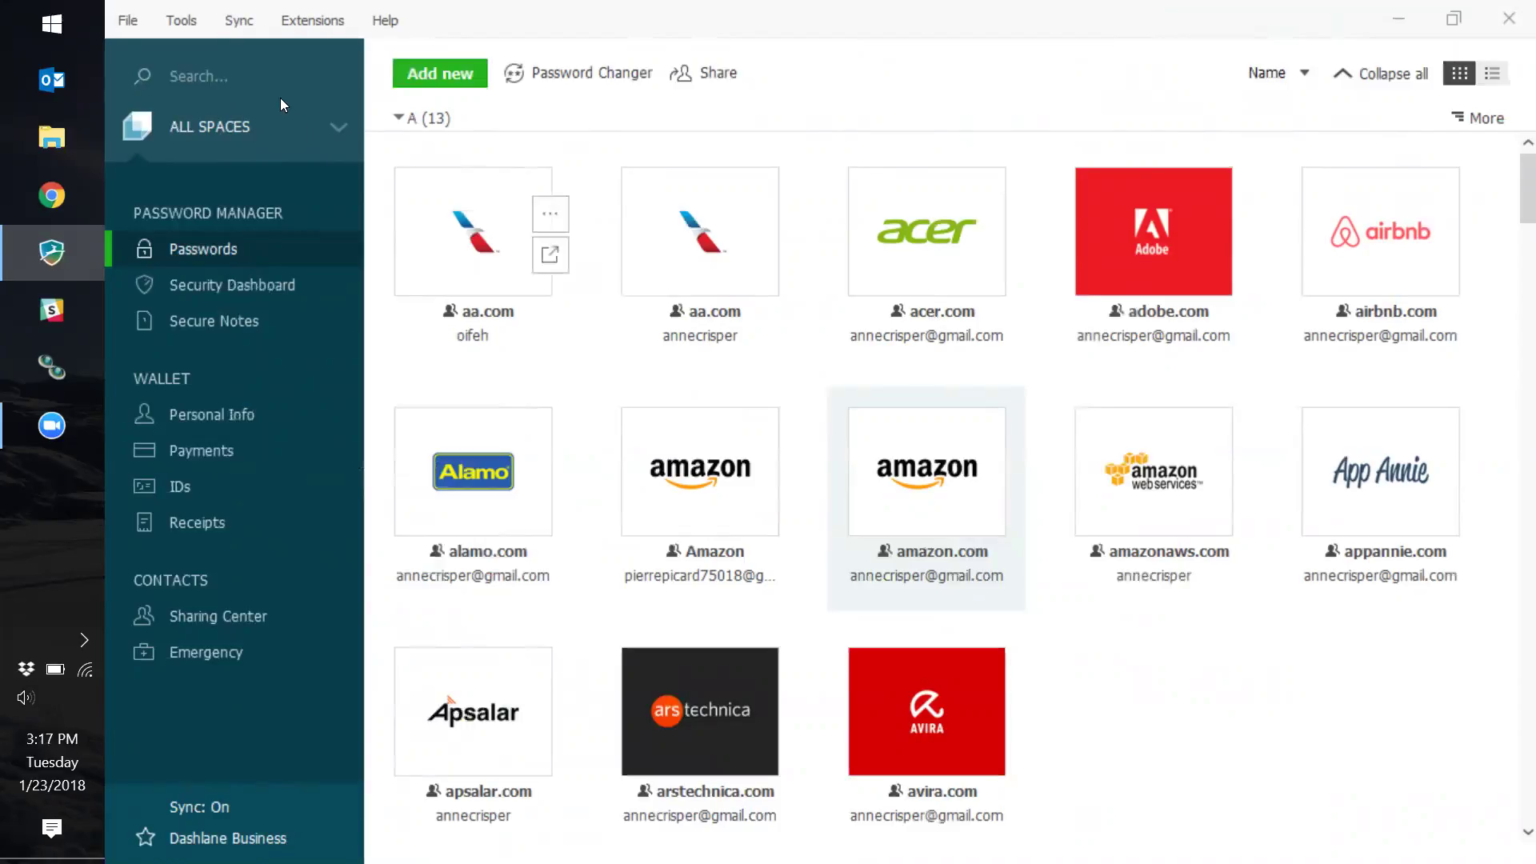
# - Switch to the Crisperworks Inc space and show only the compromised accounts in its detailed password analysis
pyautogui.click(343, 126)
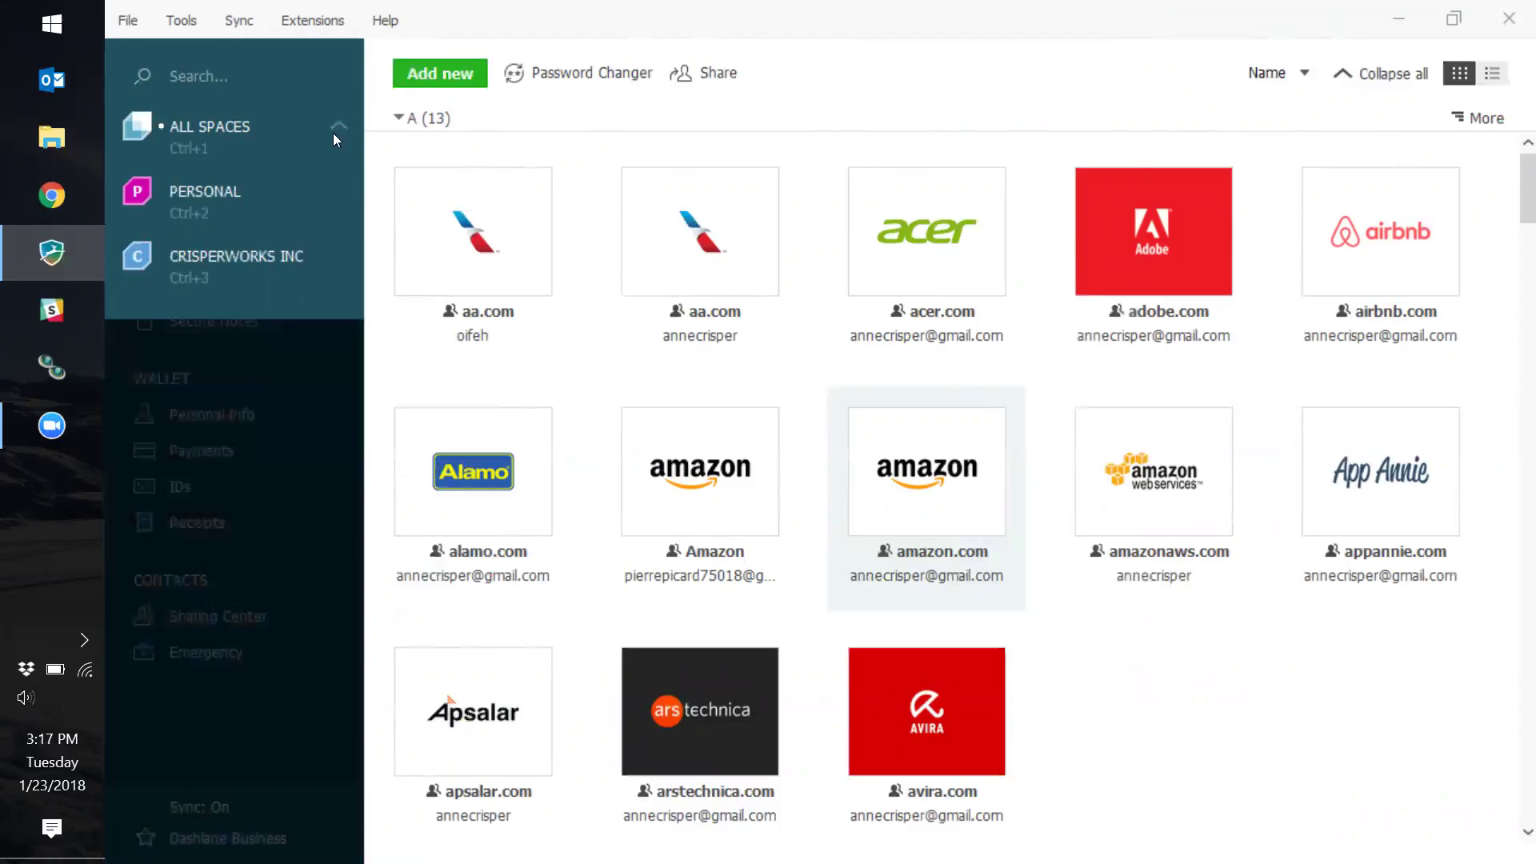
pyautogui.click(299, 259)
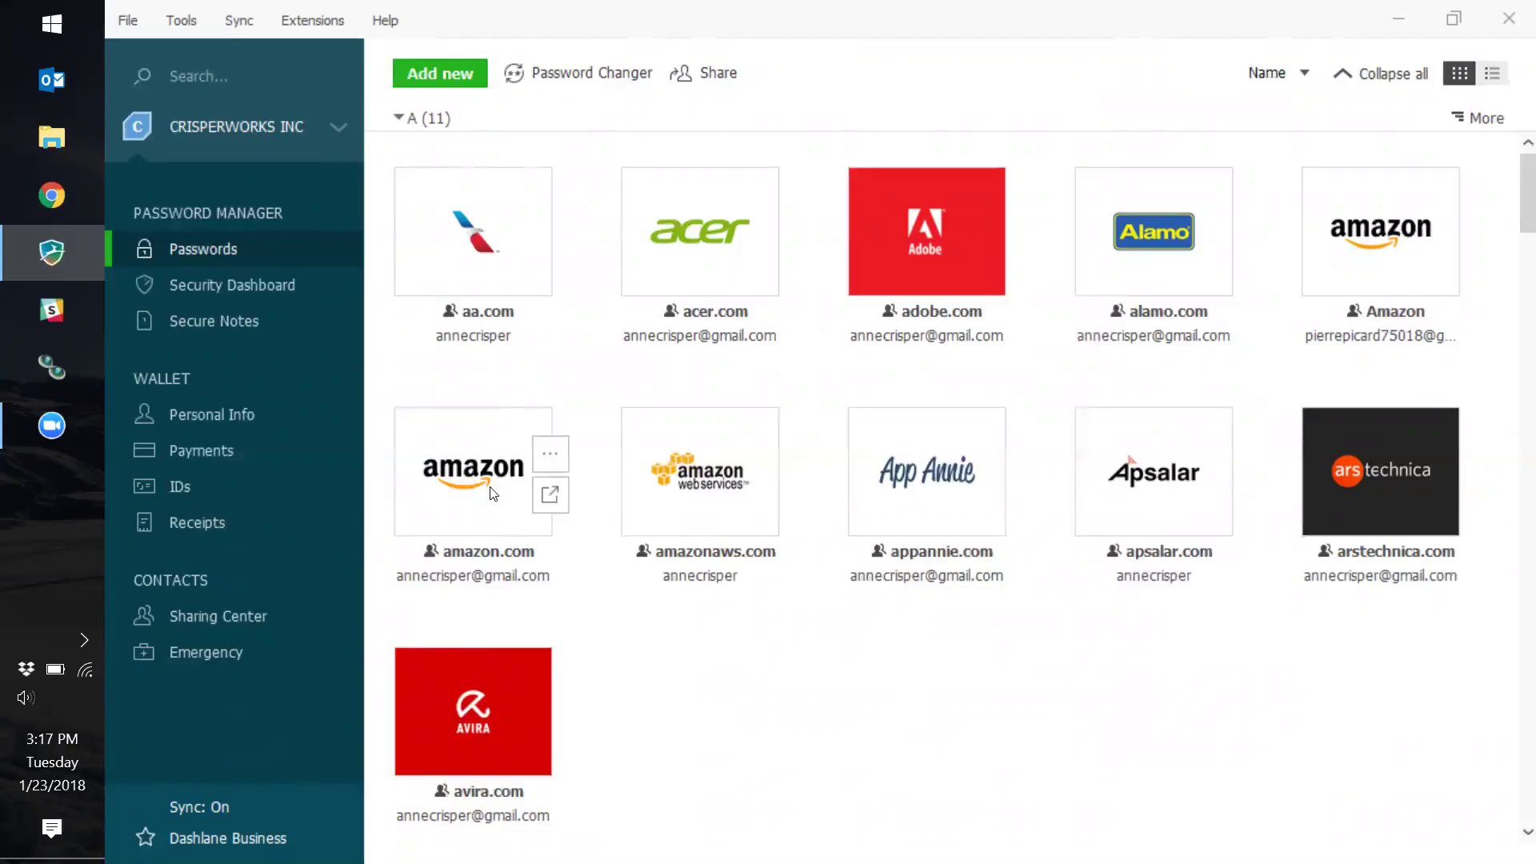
pyautogui.click(323, 298)
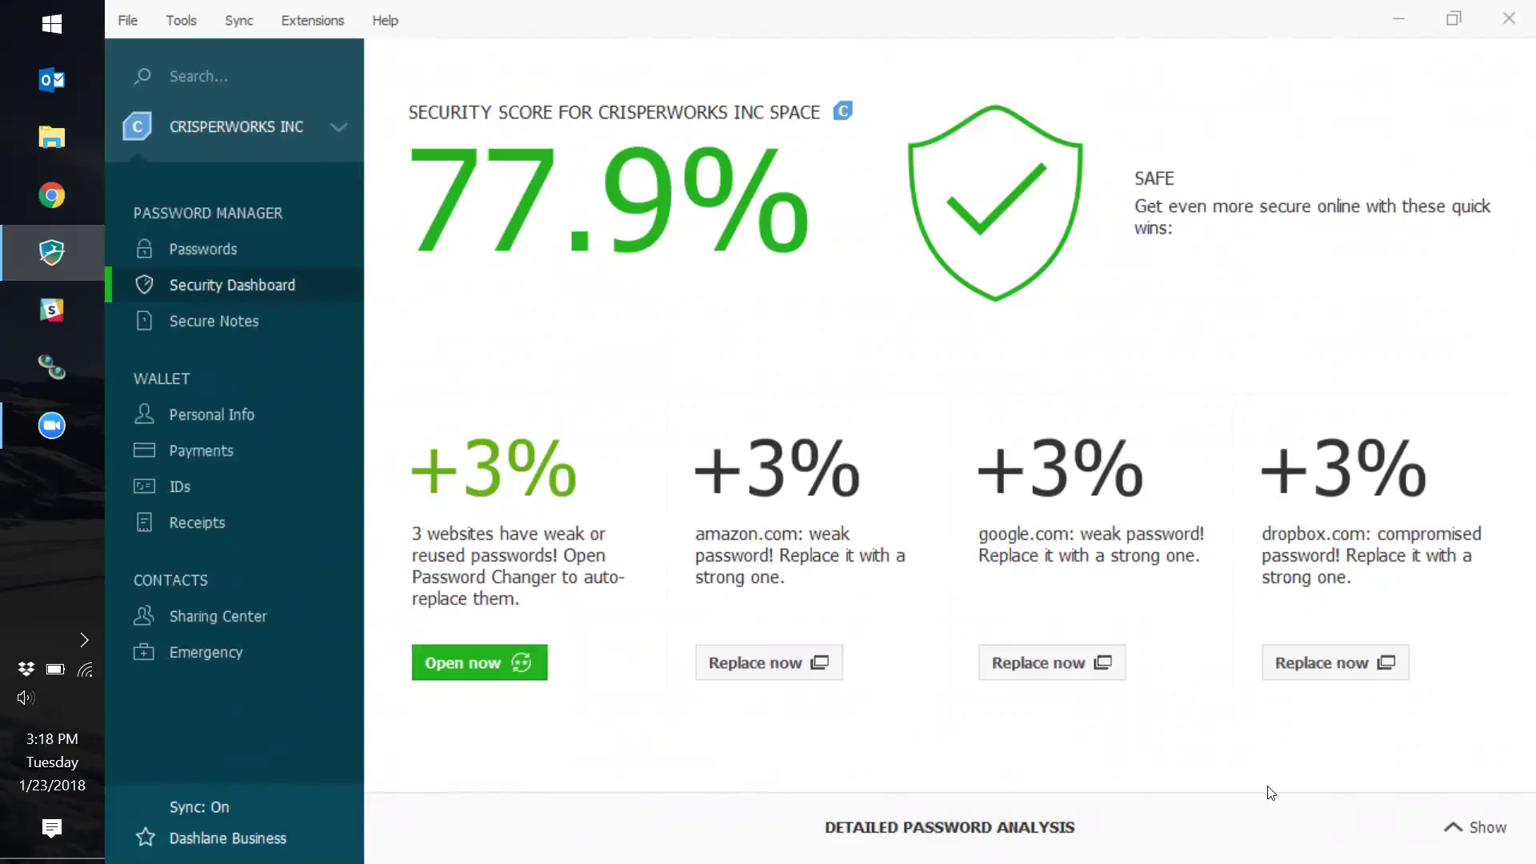
pyautogui.click(1269, 830)
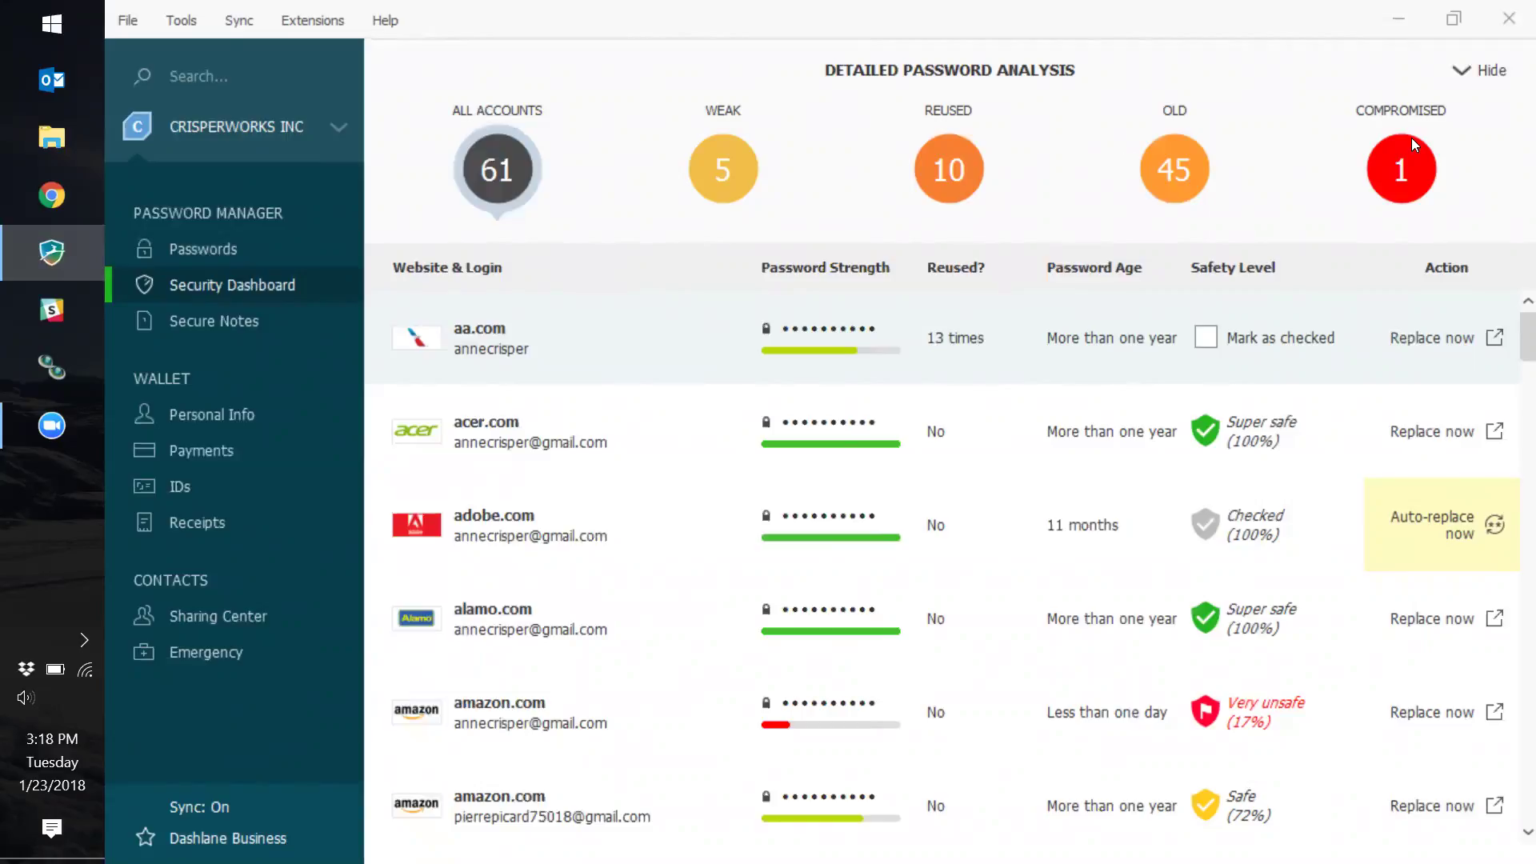
pyautogui.click(1426, 167)
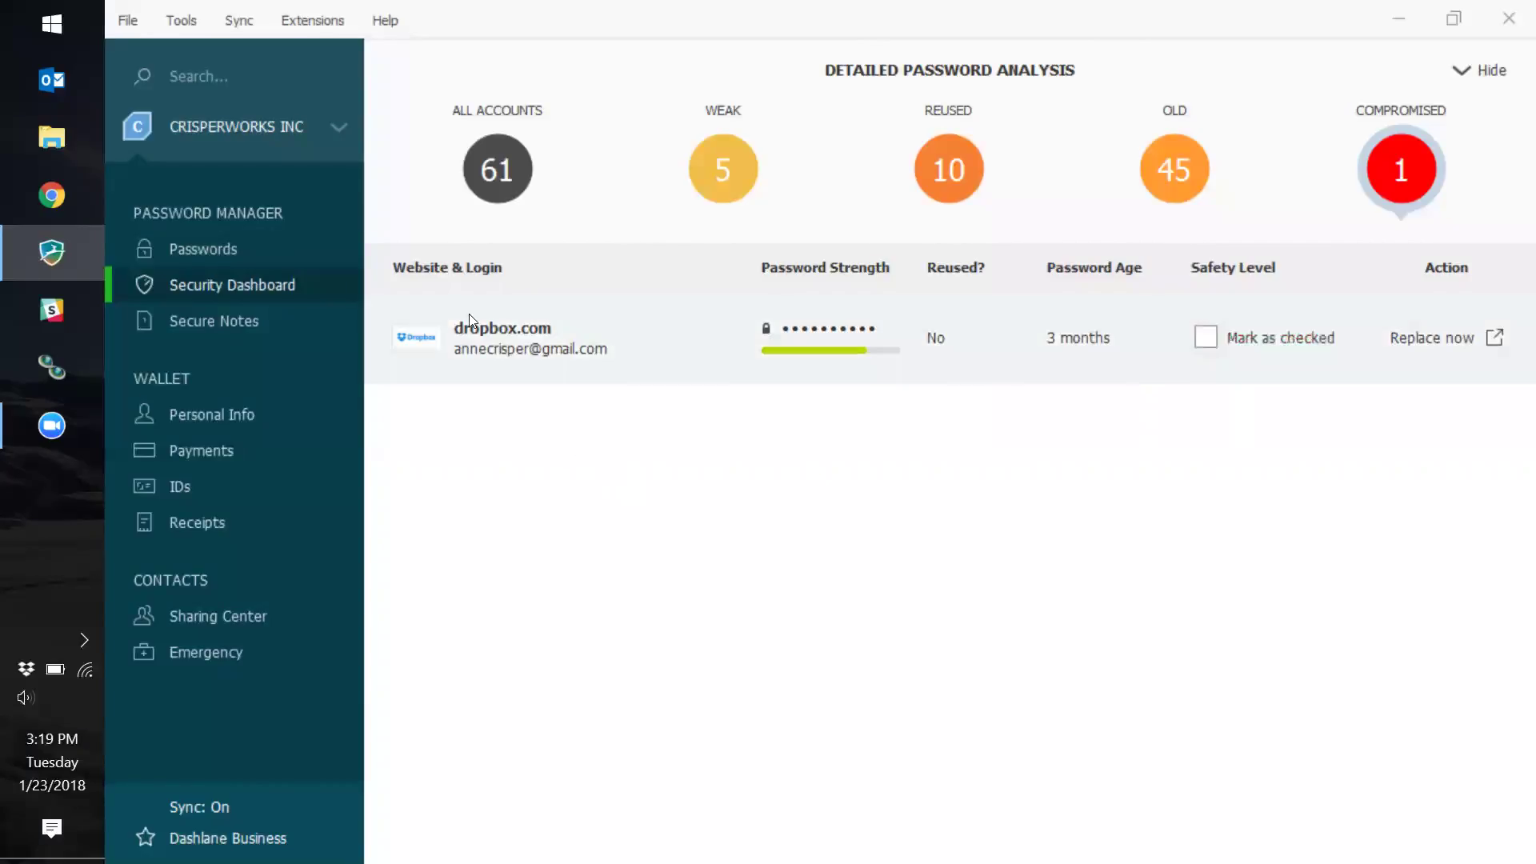
# - Return to the saved passwords and view the sources from which passwords can be imported
pyautogui.click(281, 261)
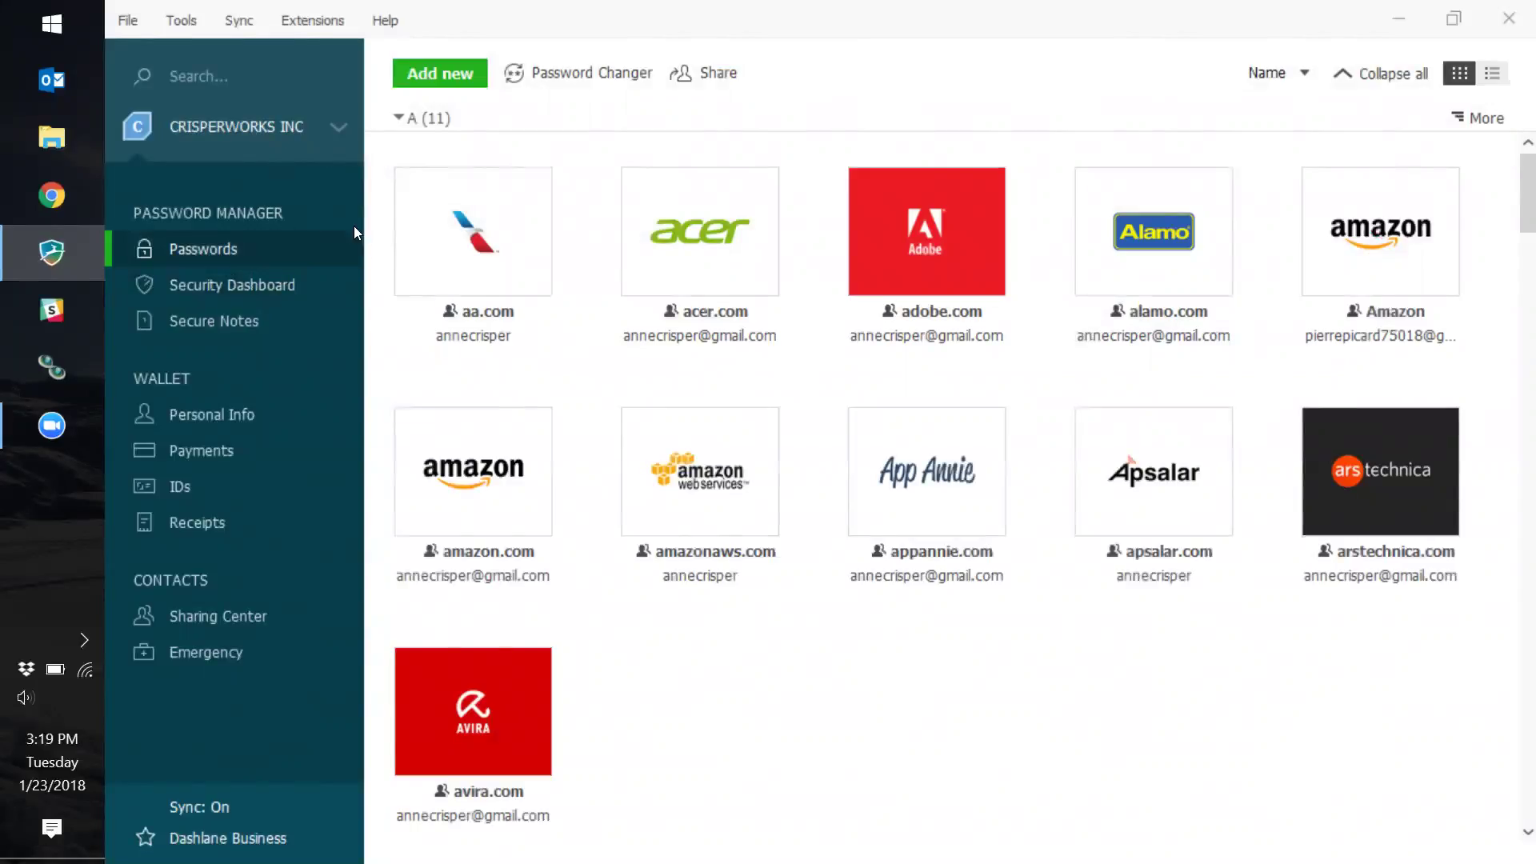
pyautogui.click(116, 22)
pyautogui.click(113, 25)
pyautogui.click(113, 24)
pyautogui.moveTo(186, 56)
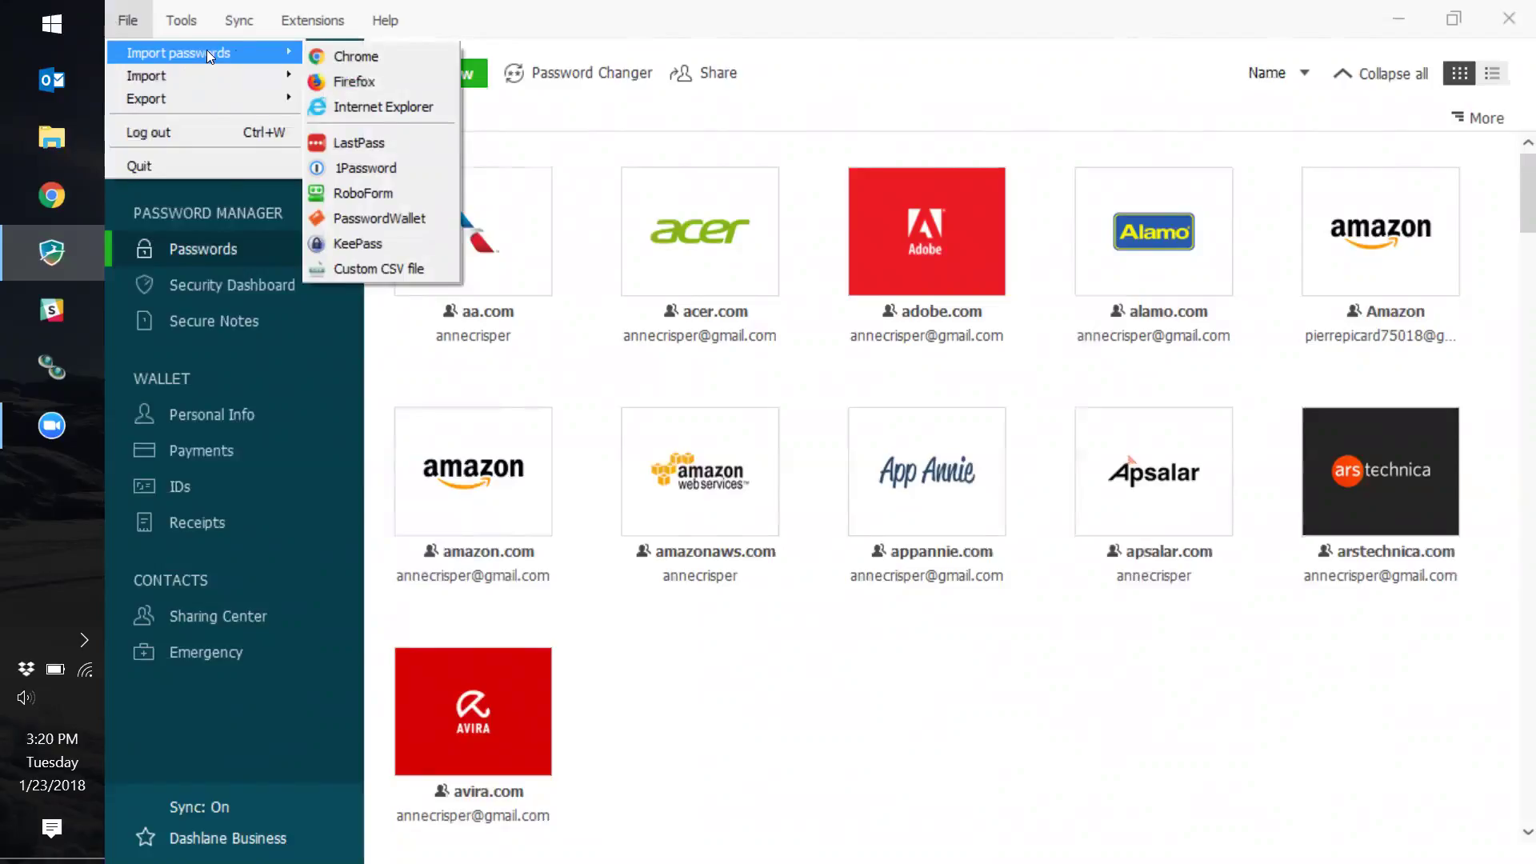
pyautogui.press('Escape')
pyautogui.press('Escape')
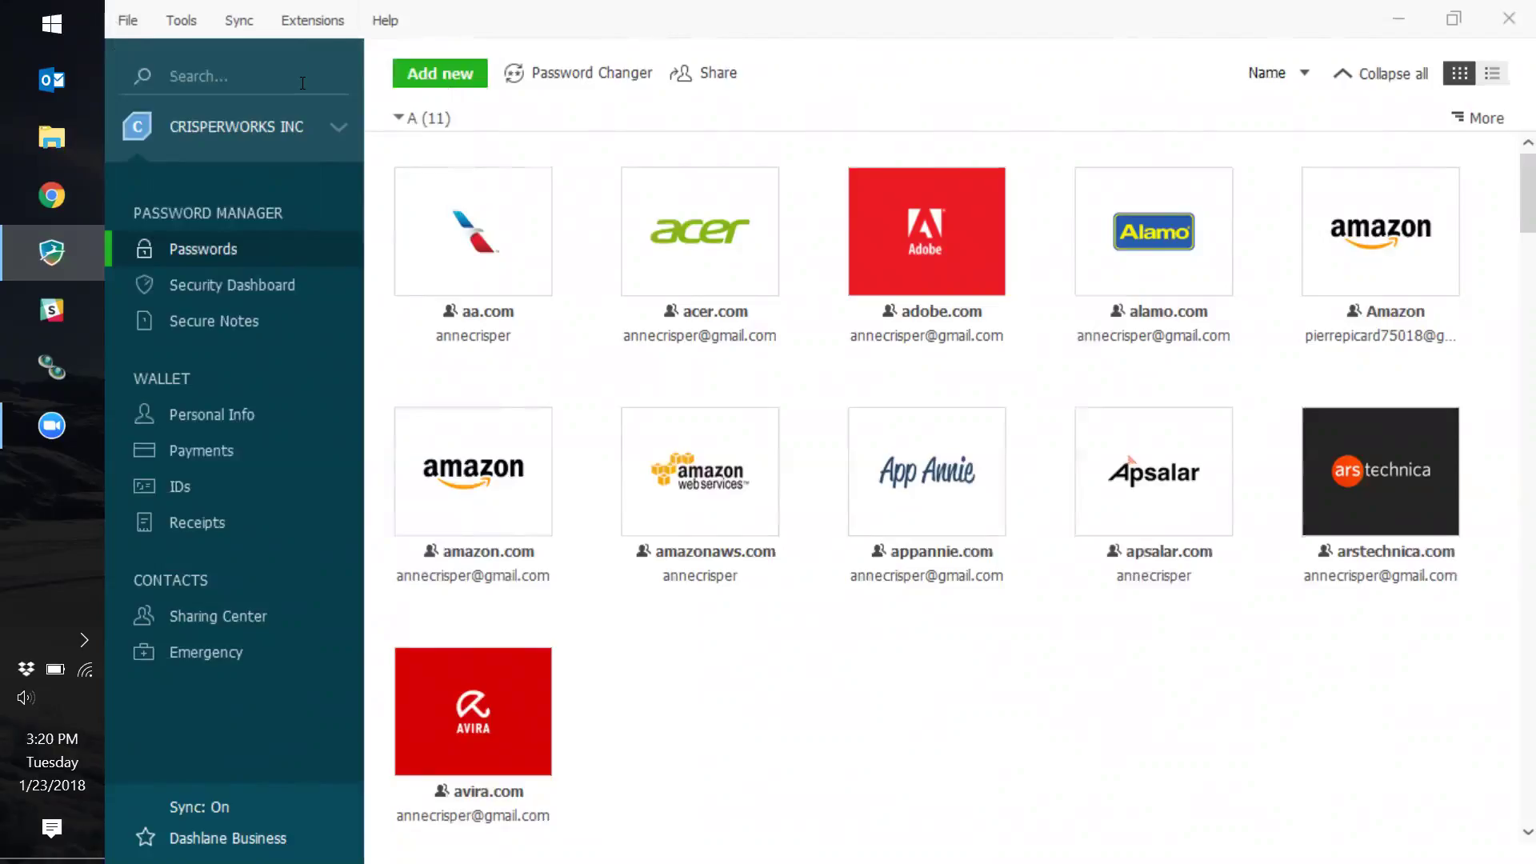
# - Check the compromised accounts and the overall security score of the Personal space in the Security Dashboard
pyautogui.click(319, 281)
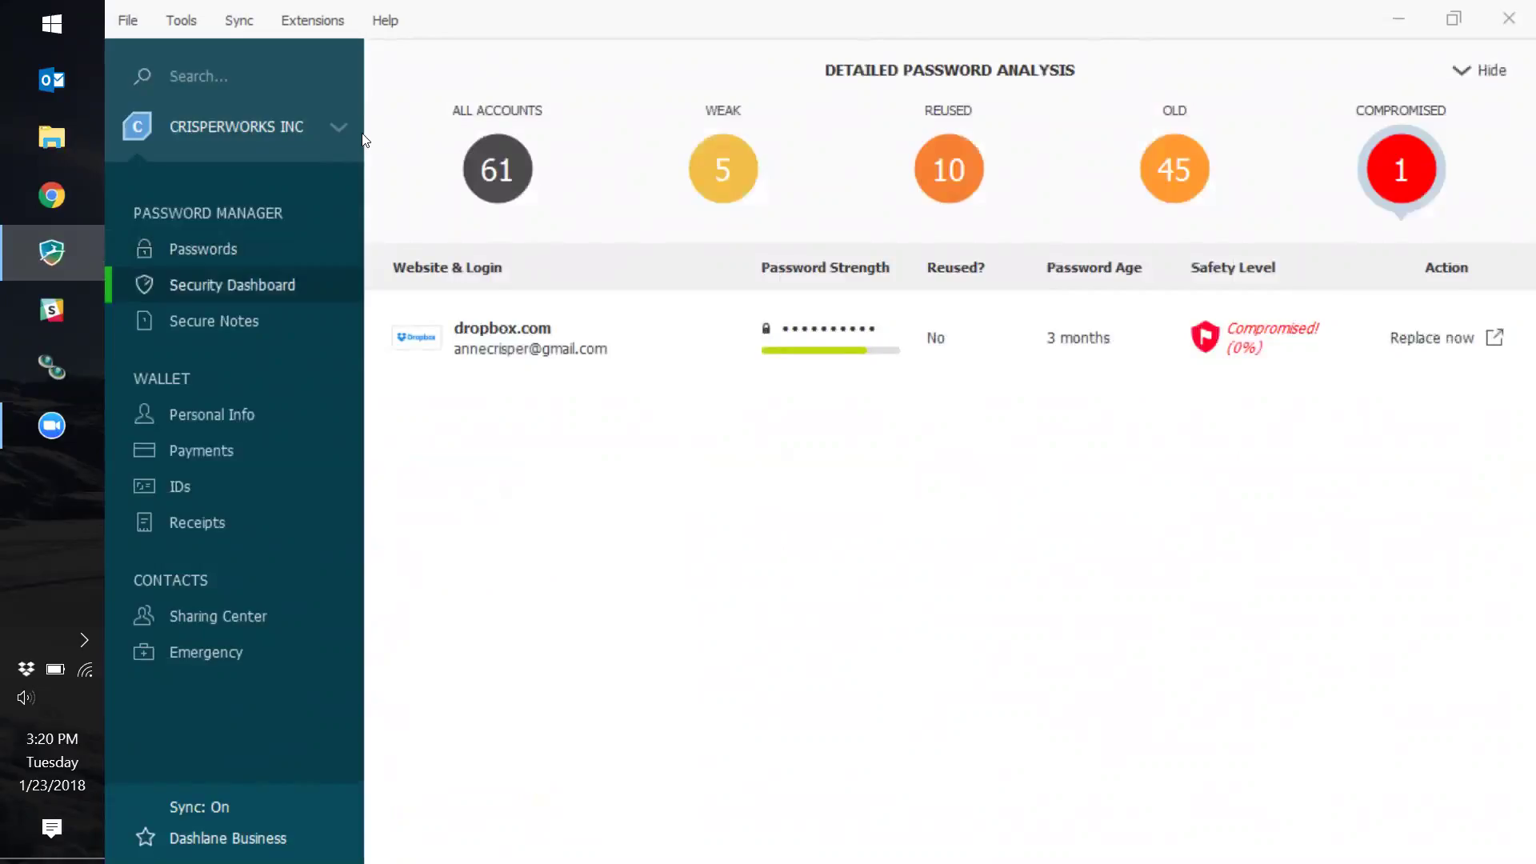
pyautogui.click(318, 124)
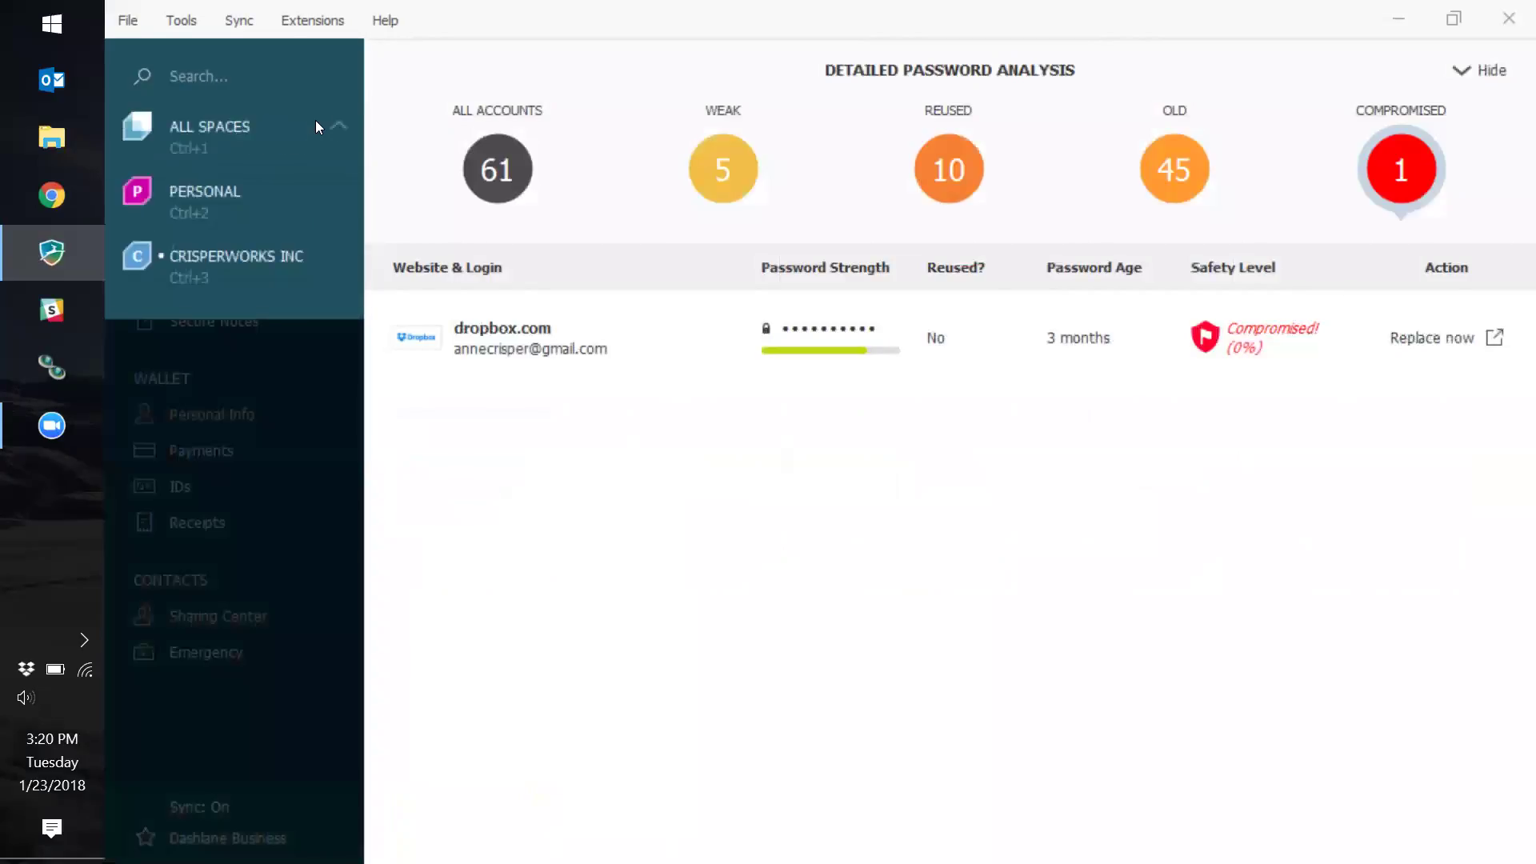
pyautogui.click(282, 200)
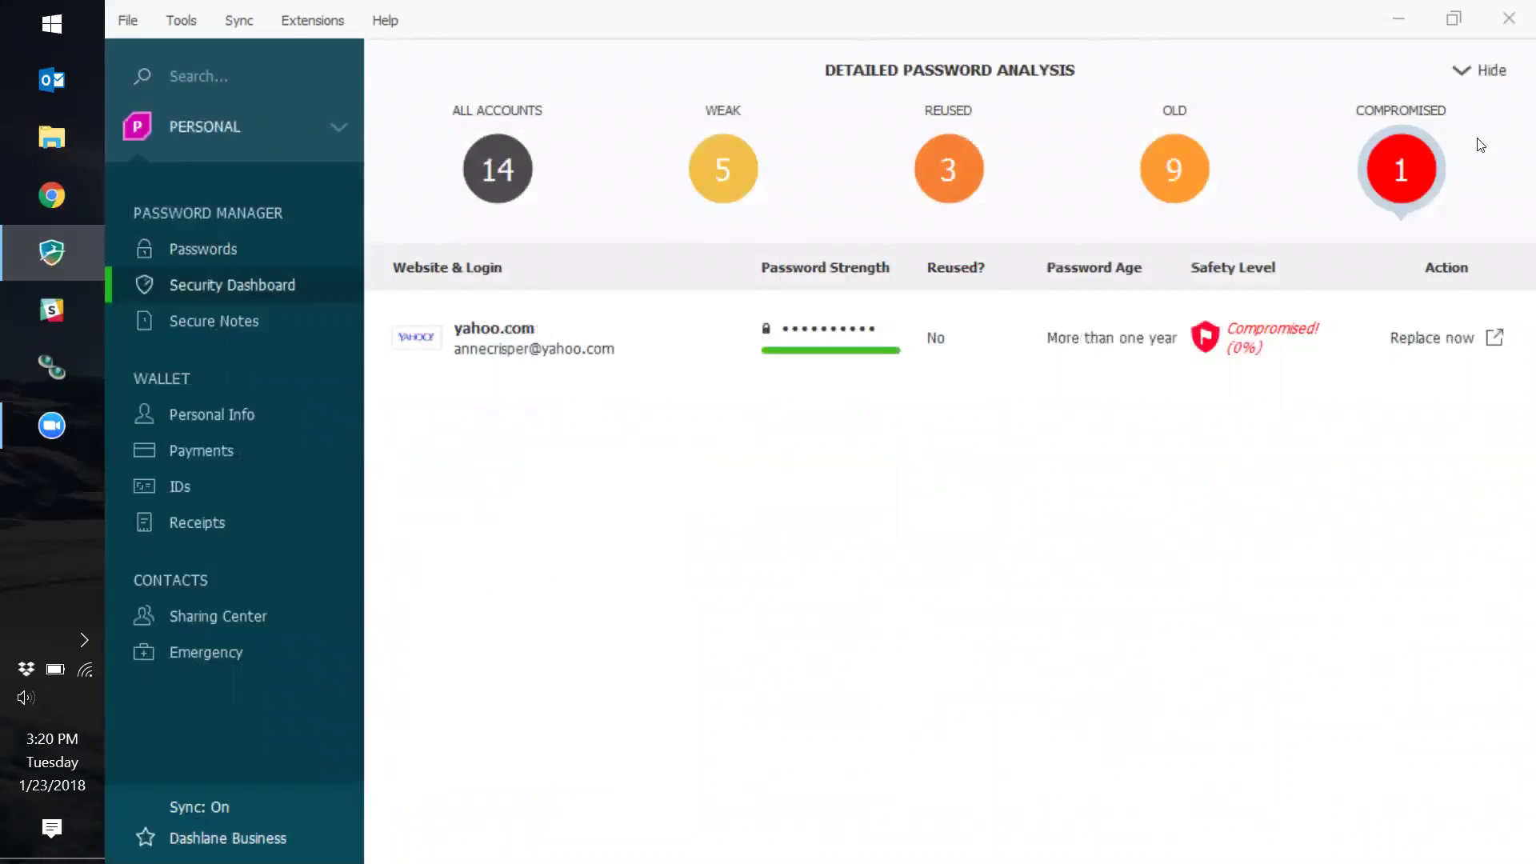
pyautogui.click(1483, 72)
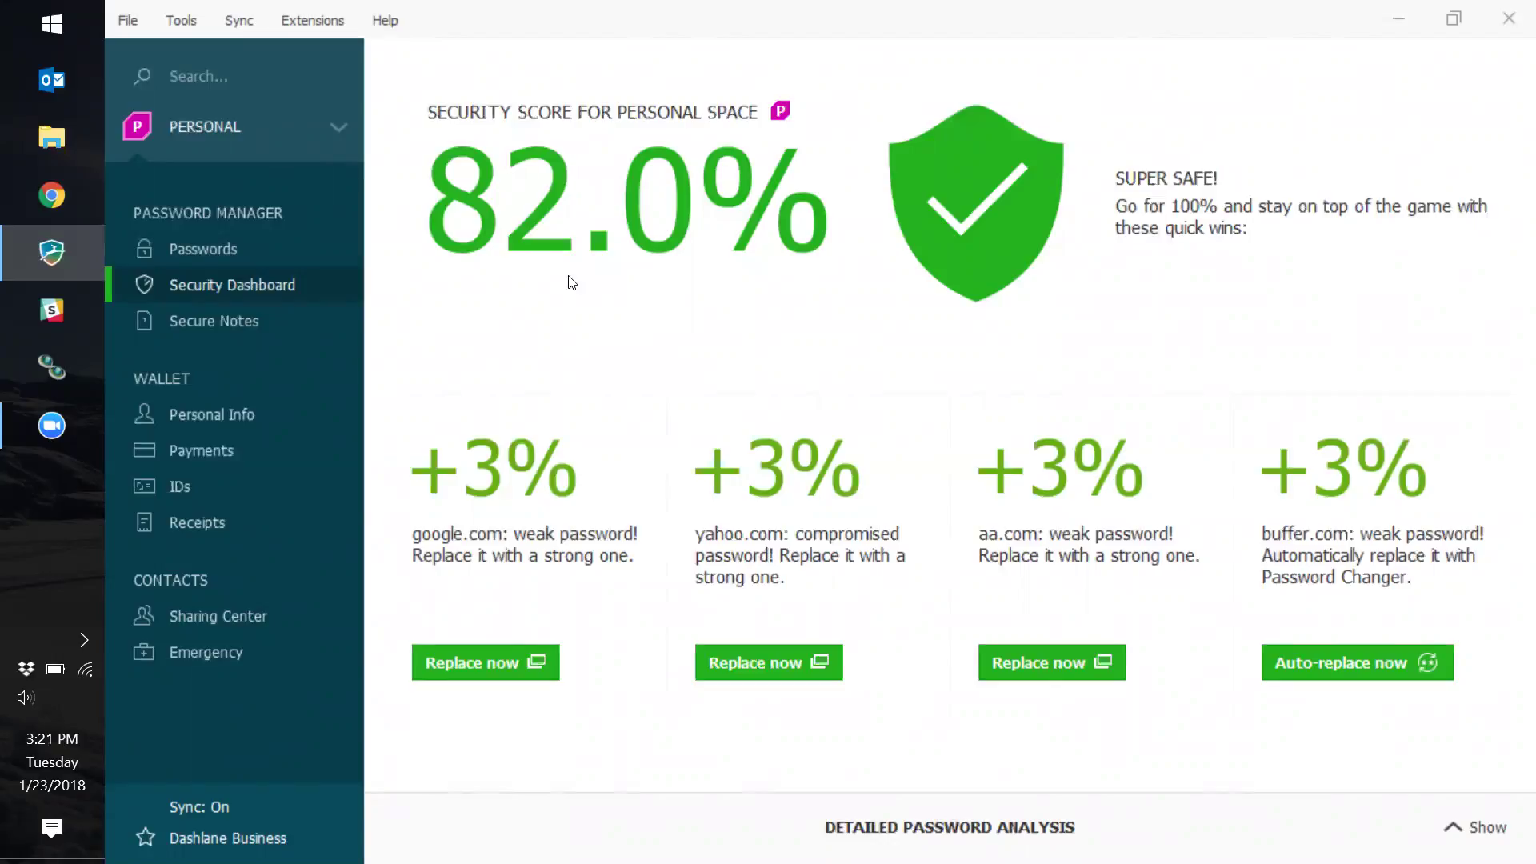
# - Search the saved items for "ama" and open the amazon.com login from the results
pyautogui.click(306, 259)
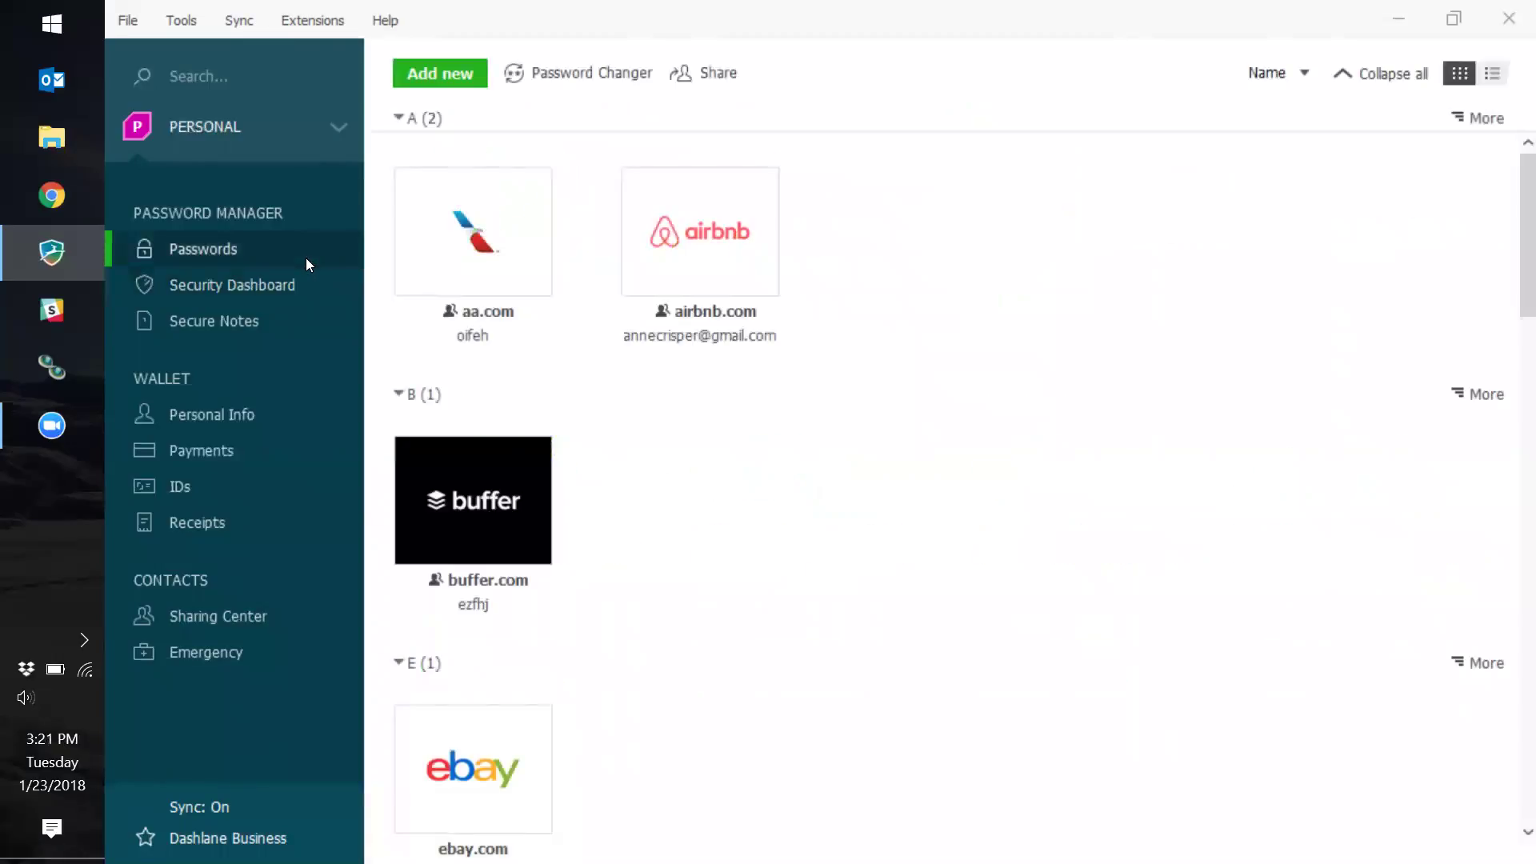
pyautogui.click(262, 94)
pyautogui.write('ama')
pyautogui.click(224, 242)
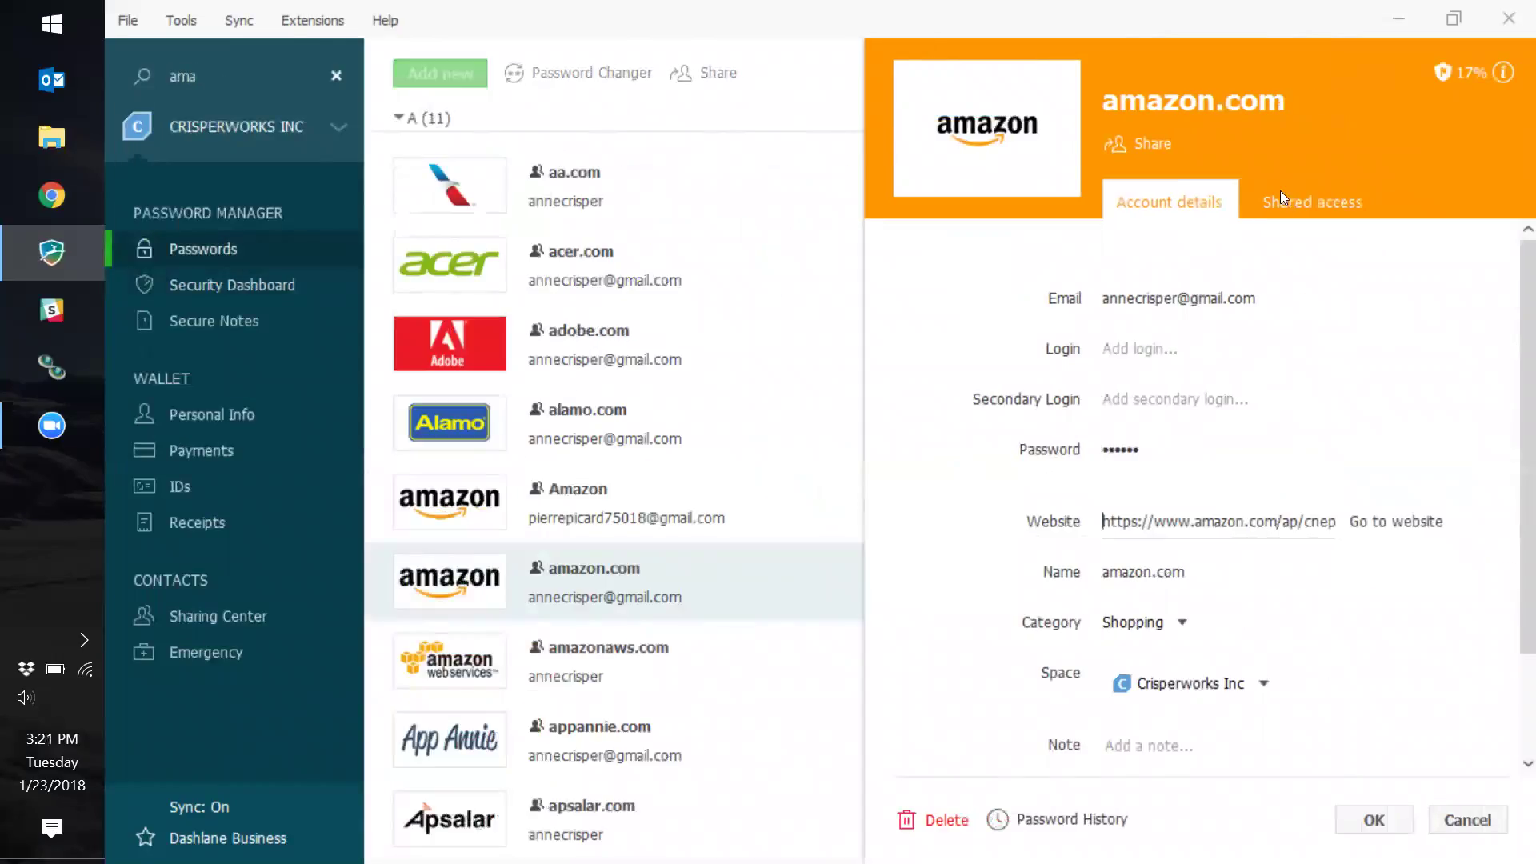
# - Set up sharing of the amazon.com login with a contact suggested for "a", granting full rights
pyautogui.click(1156, 150)
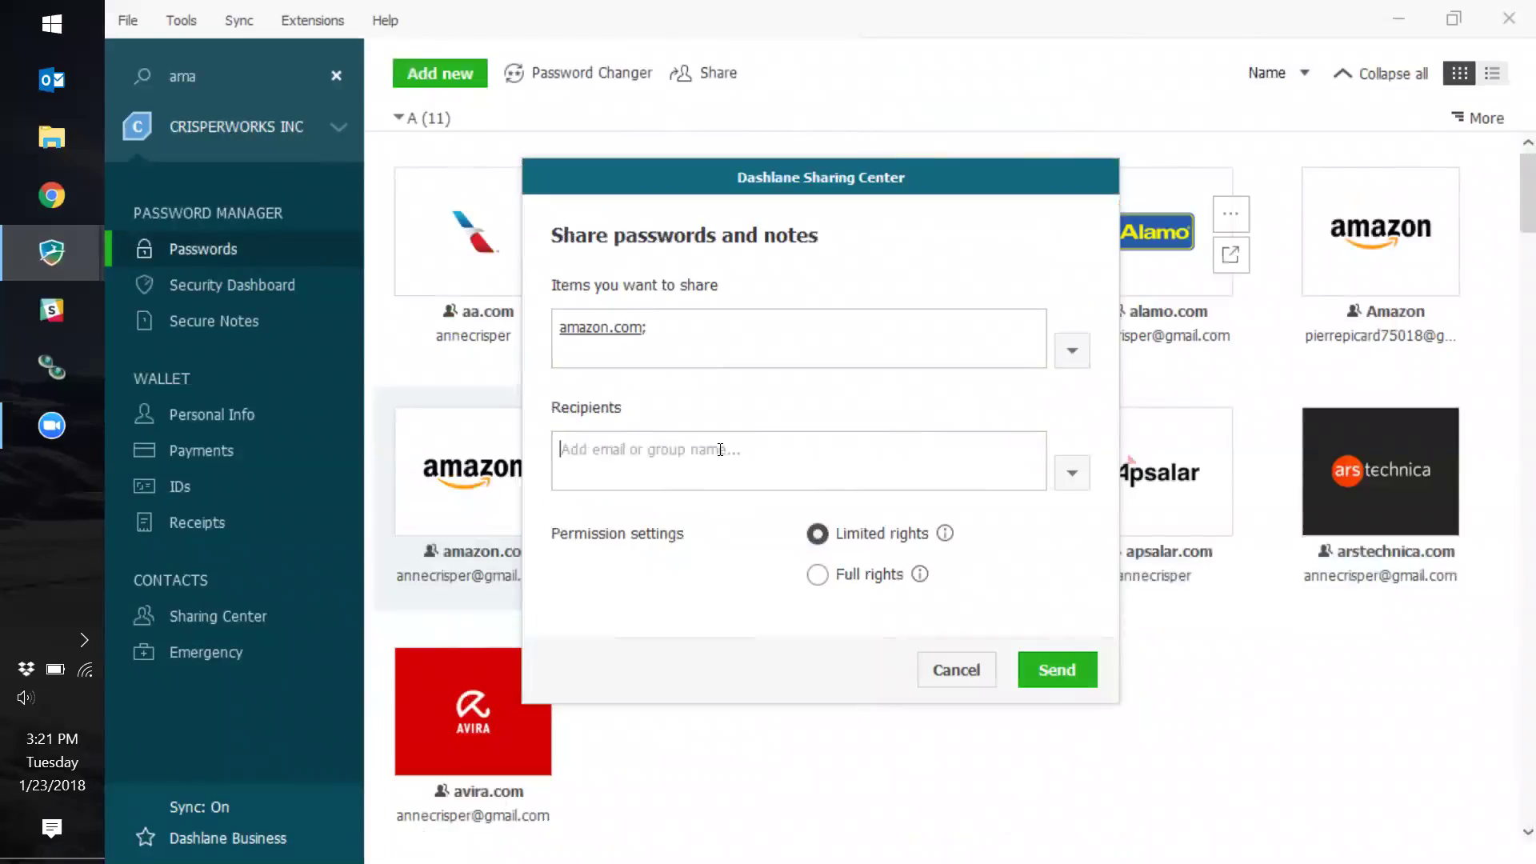
pyautogui.write('a')
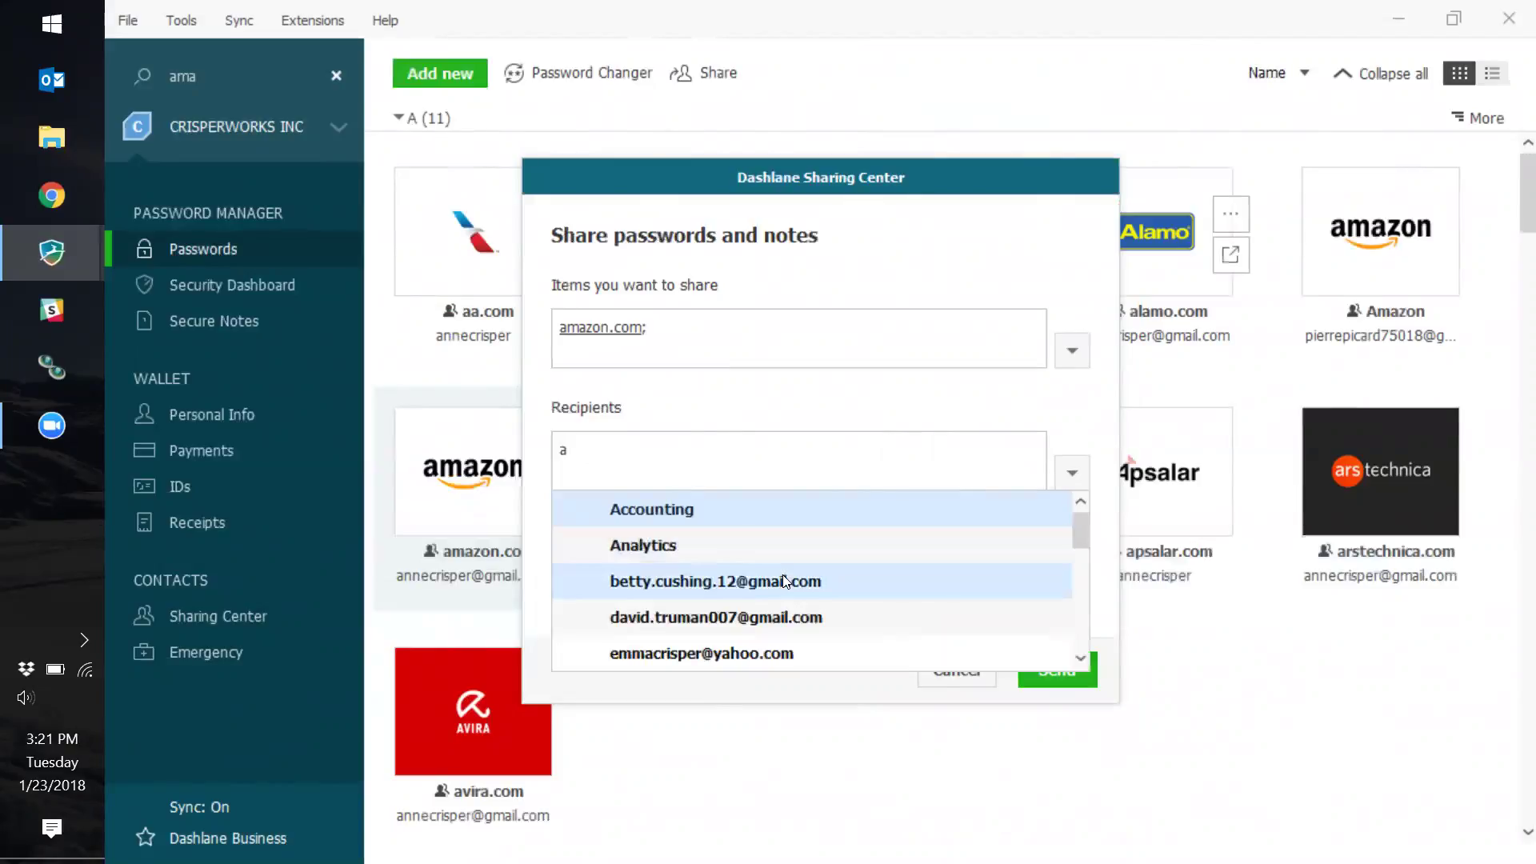
pyautogui.click(815, 612)
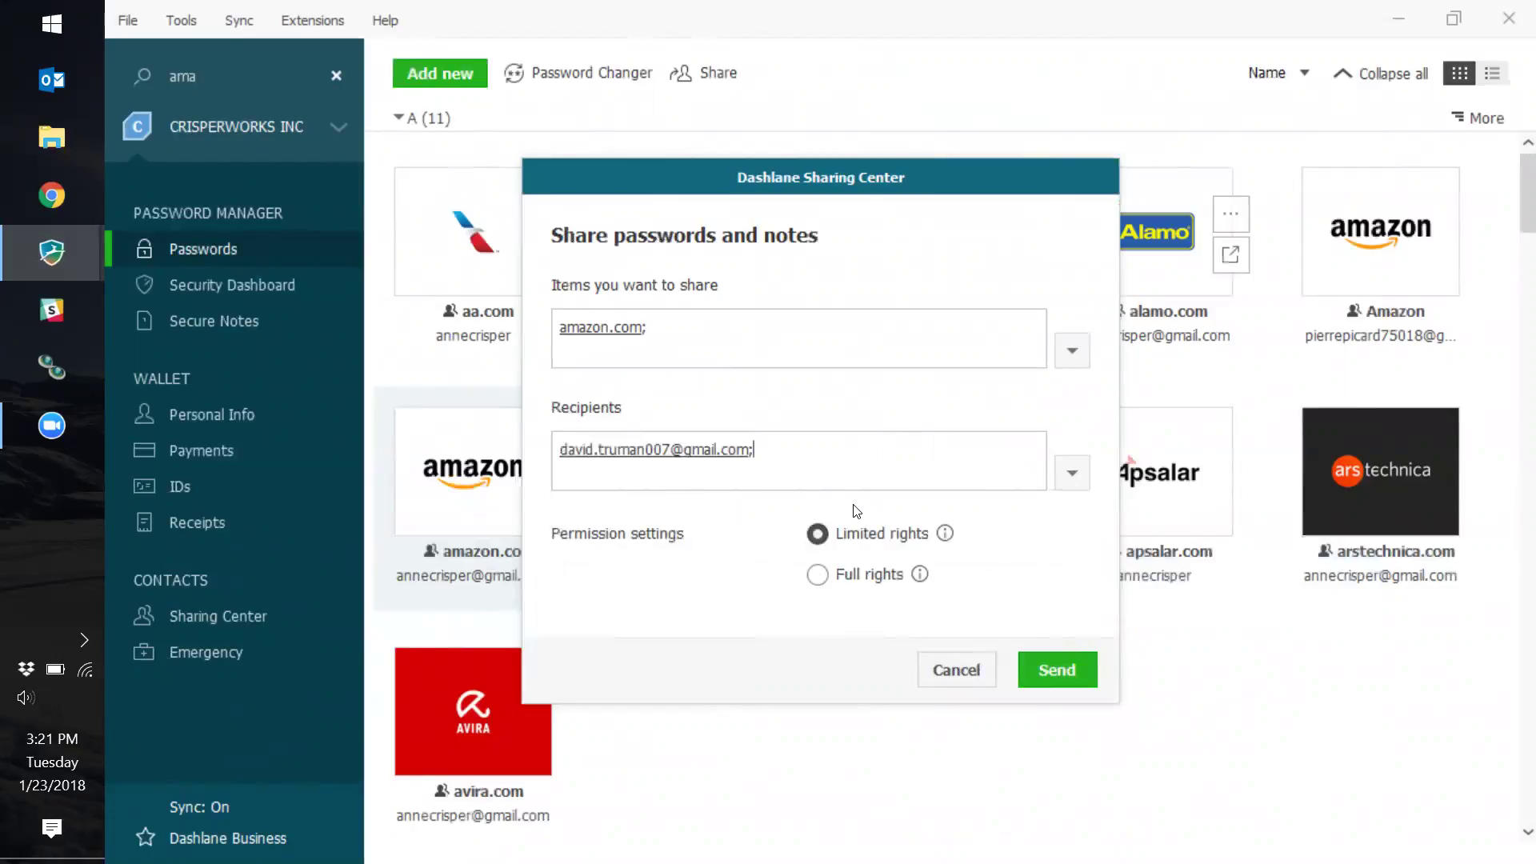
pyautogui.moveTo(947, 536)
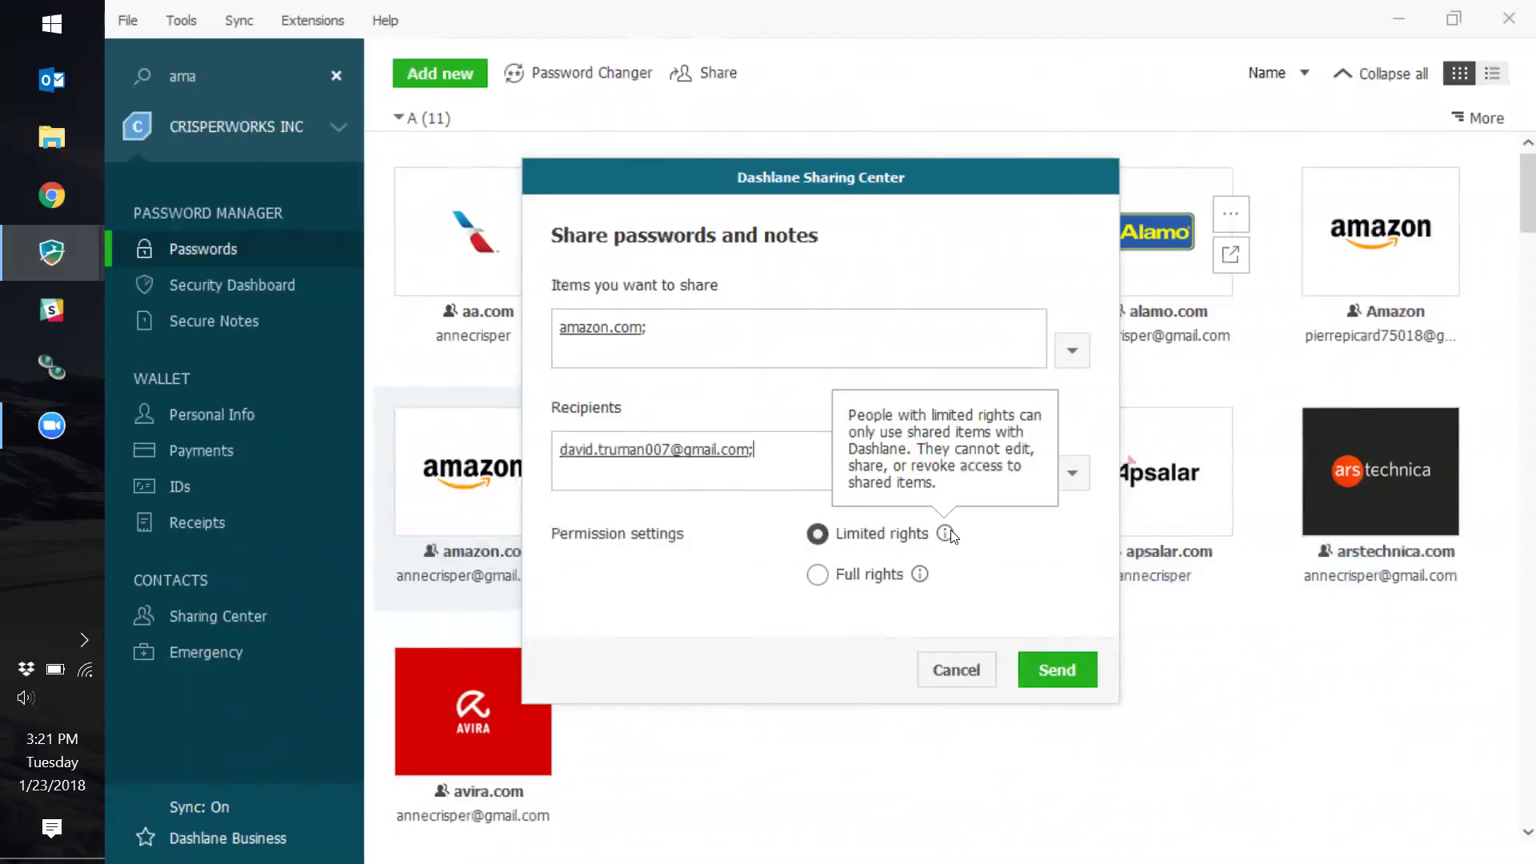
pyautogui.click(864, 578)
pyautogui.moveTo(919, 575)
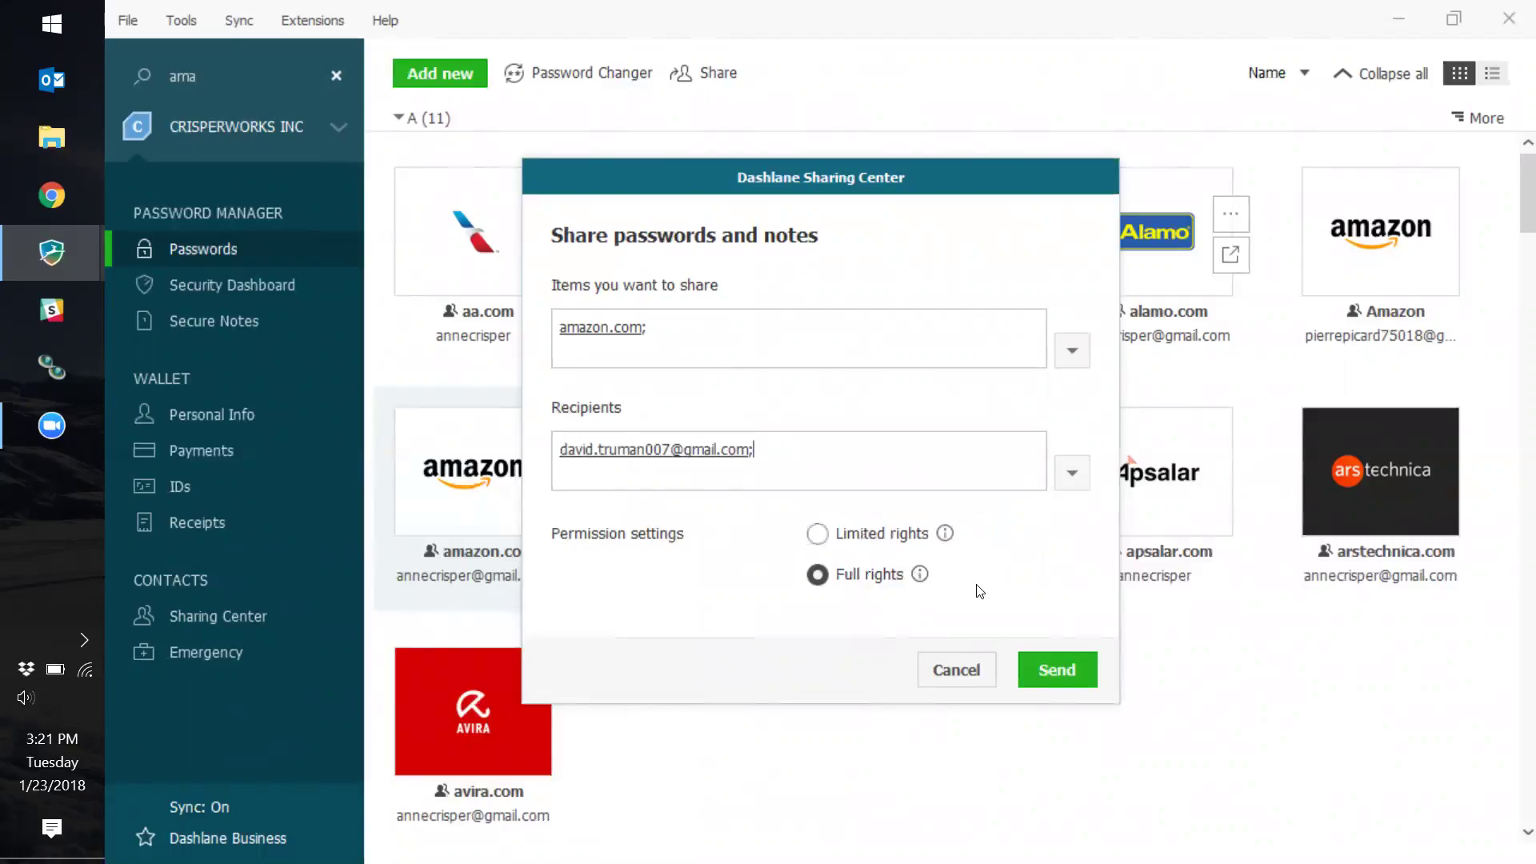
# - Send the share request, reopen the amazon.com login and view who has shared access to it
pyautogui.click(1041, 654)
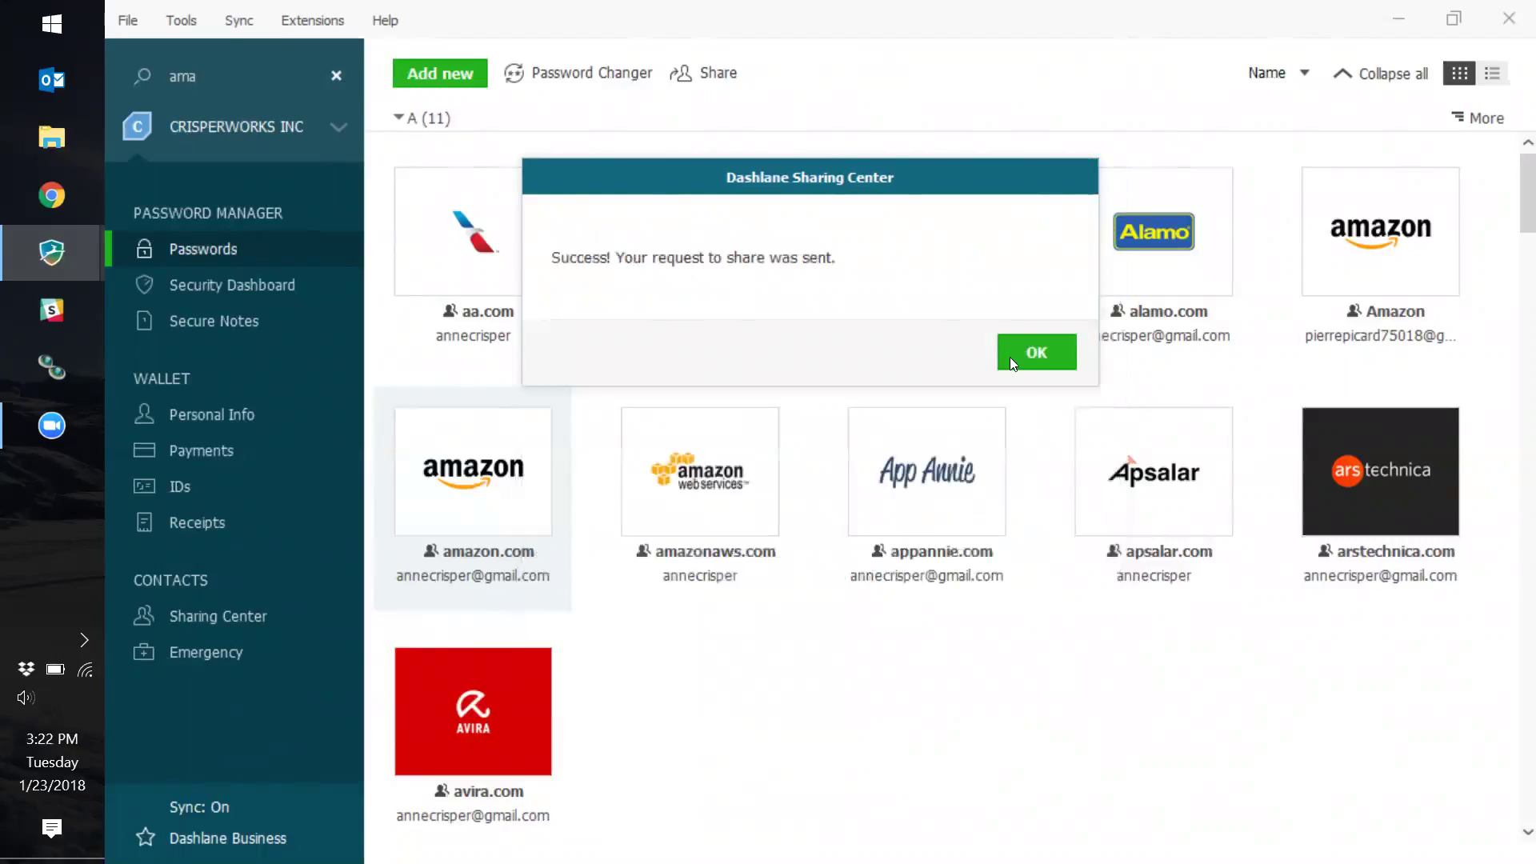
pyautogui.click(1009, 359)
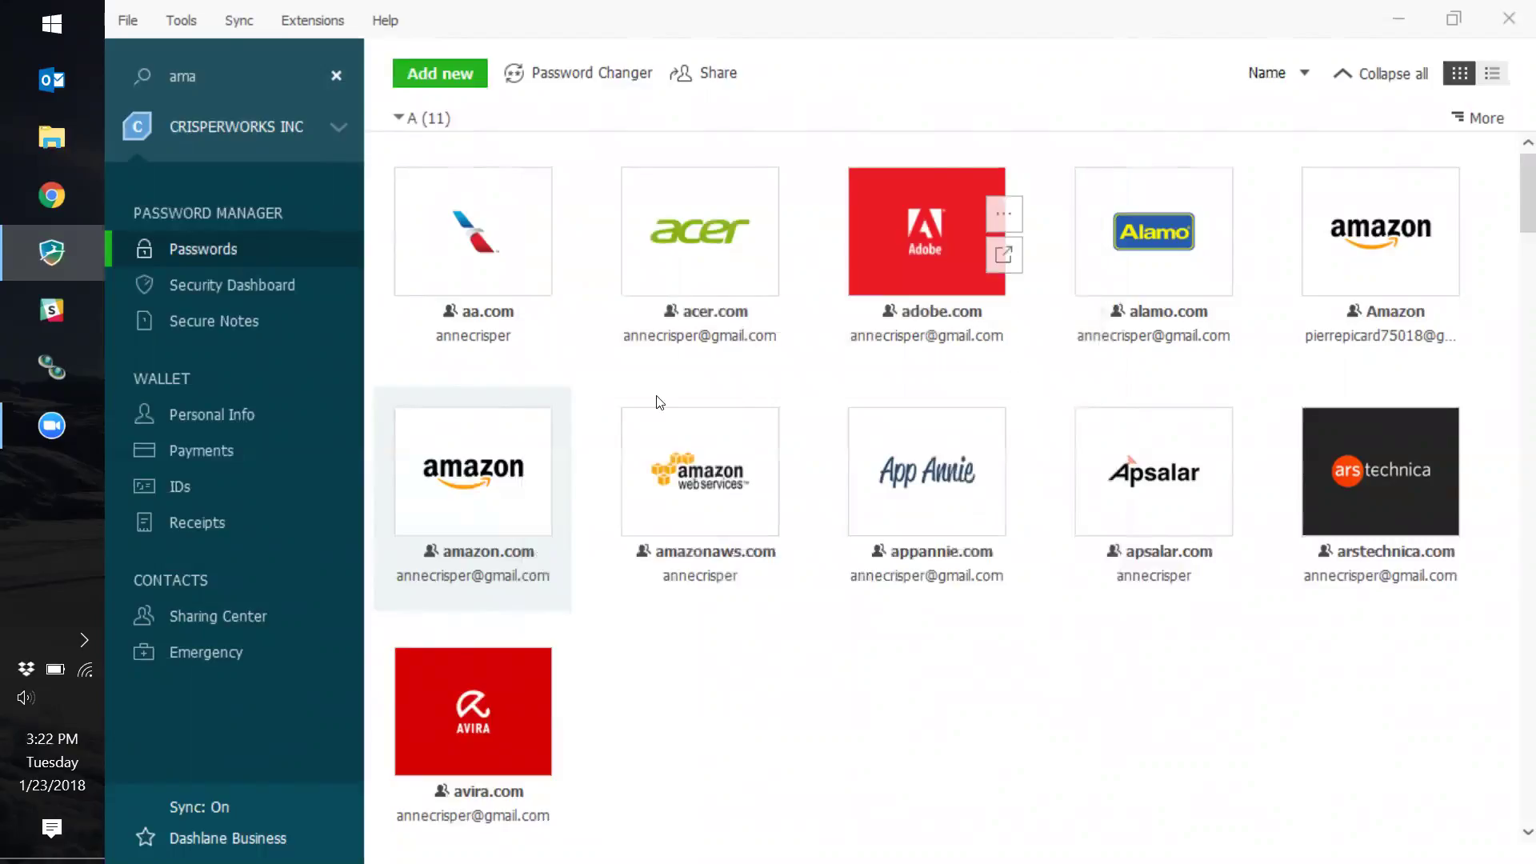
pyautogui.click(424, 496)
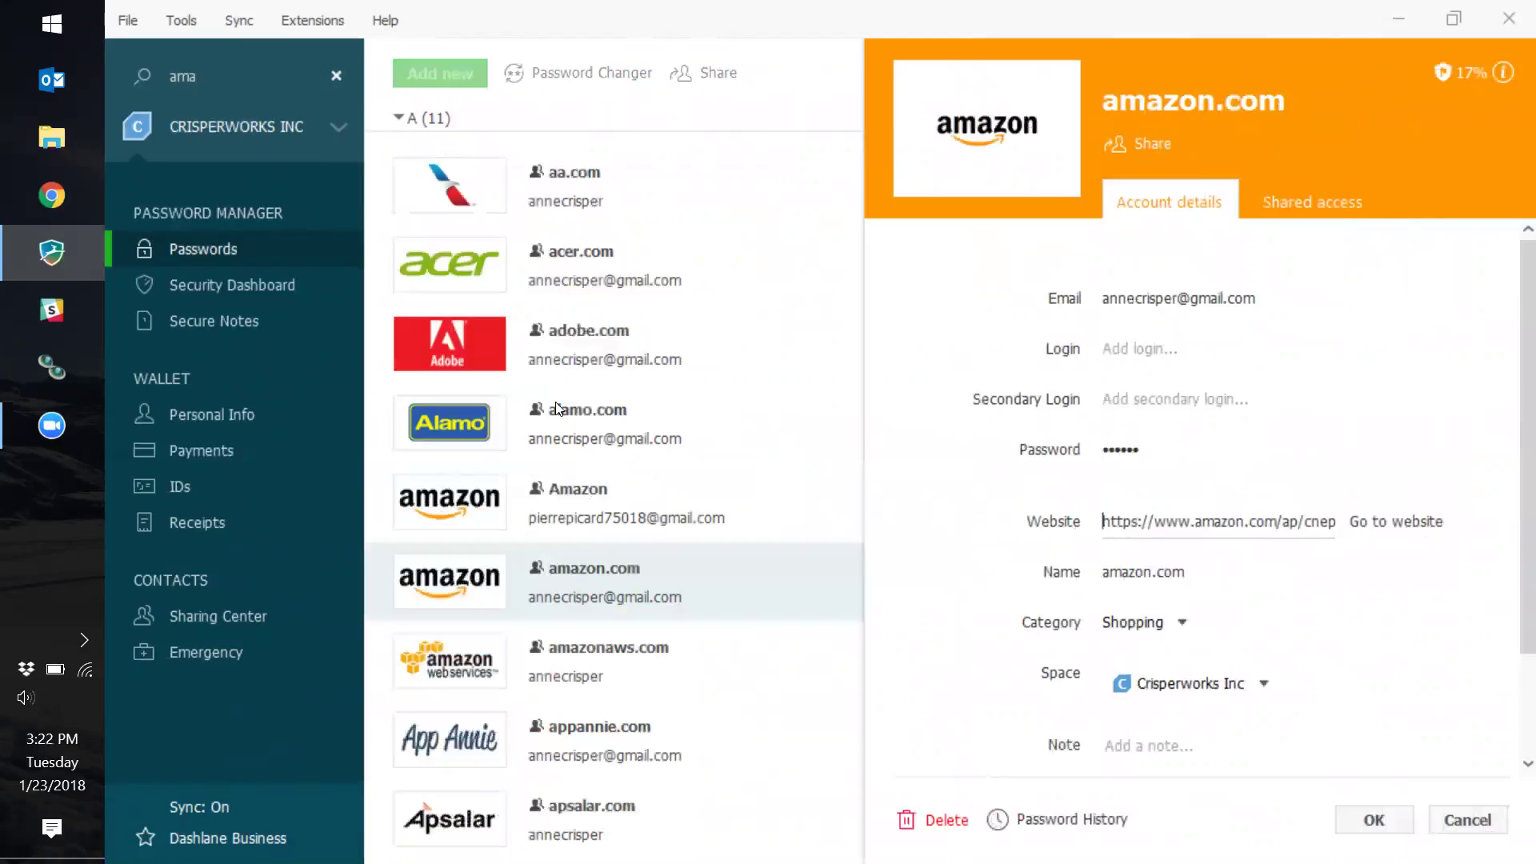
pyautogui.click(1322, 200)
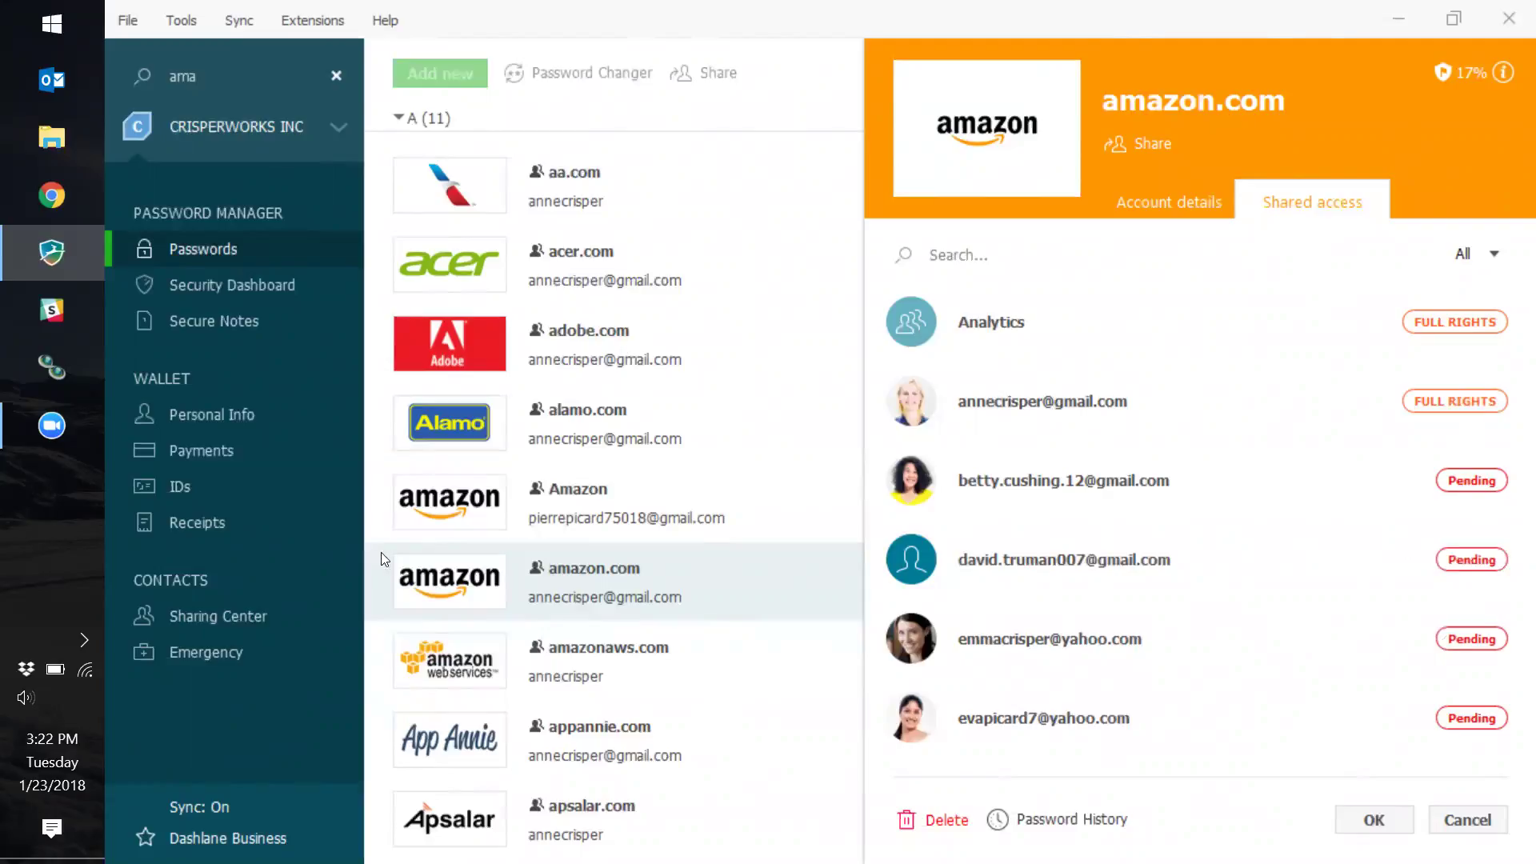
# - Open the Sharing Center and review the Accounting group's shared items, access rights and members
pyautogui.click(302, 621)
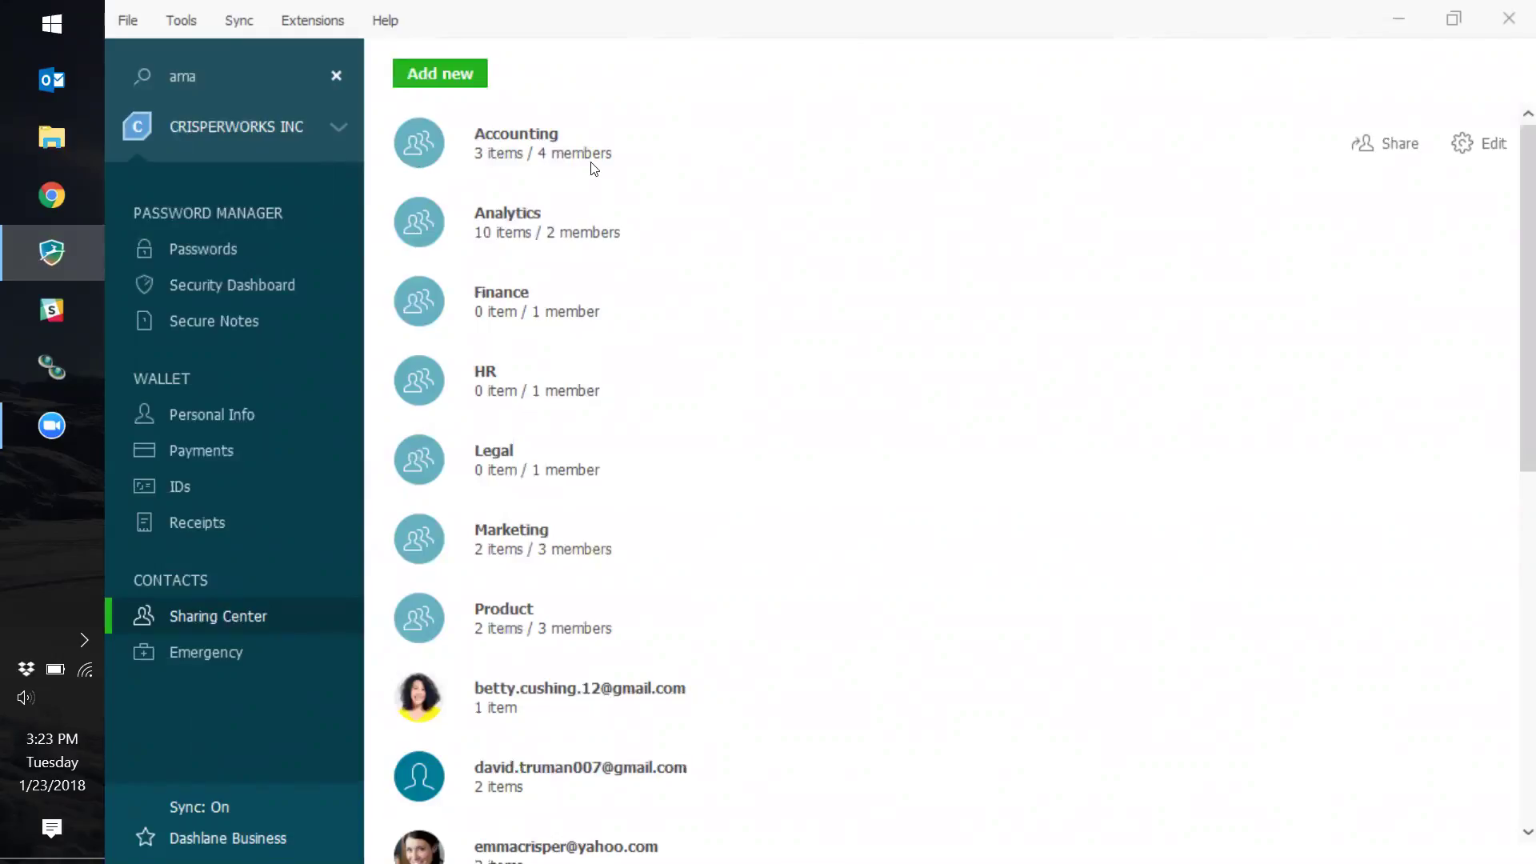
pyautogui.click(704, 168)
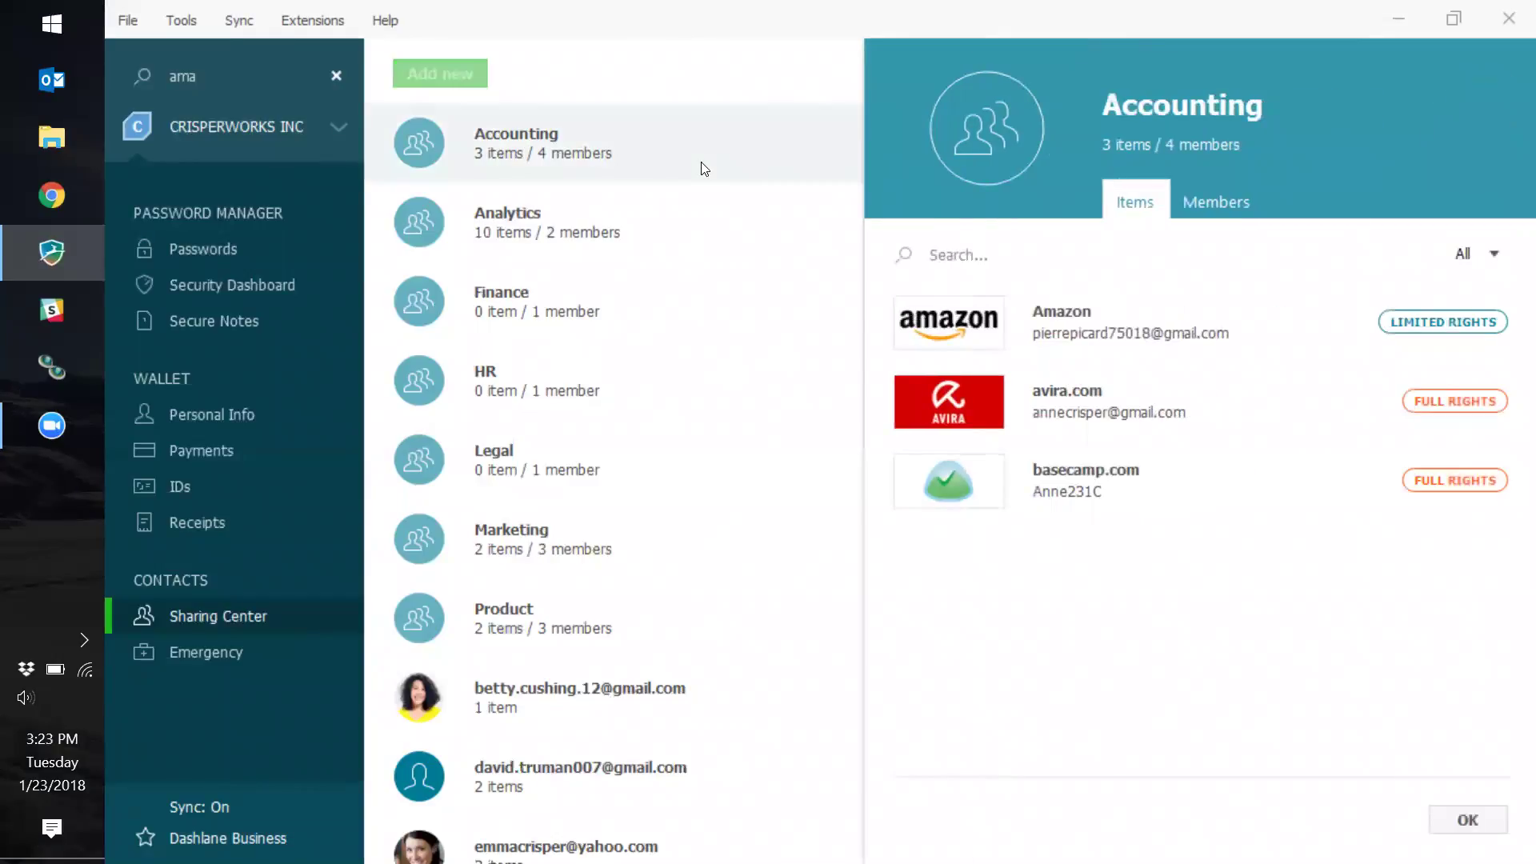
pyautogui.moveTo(1124, 322)
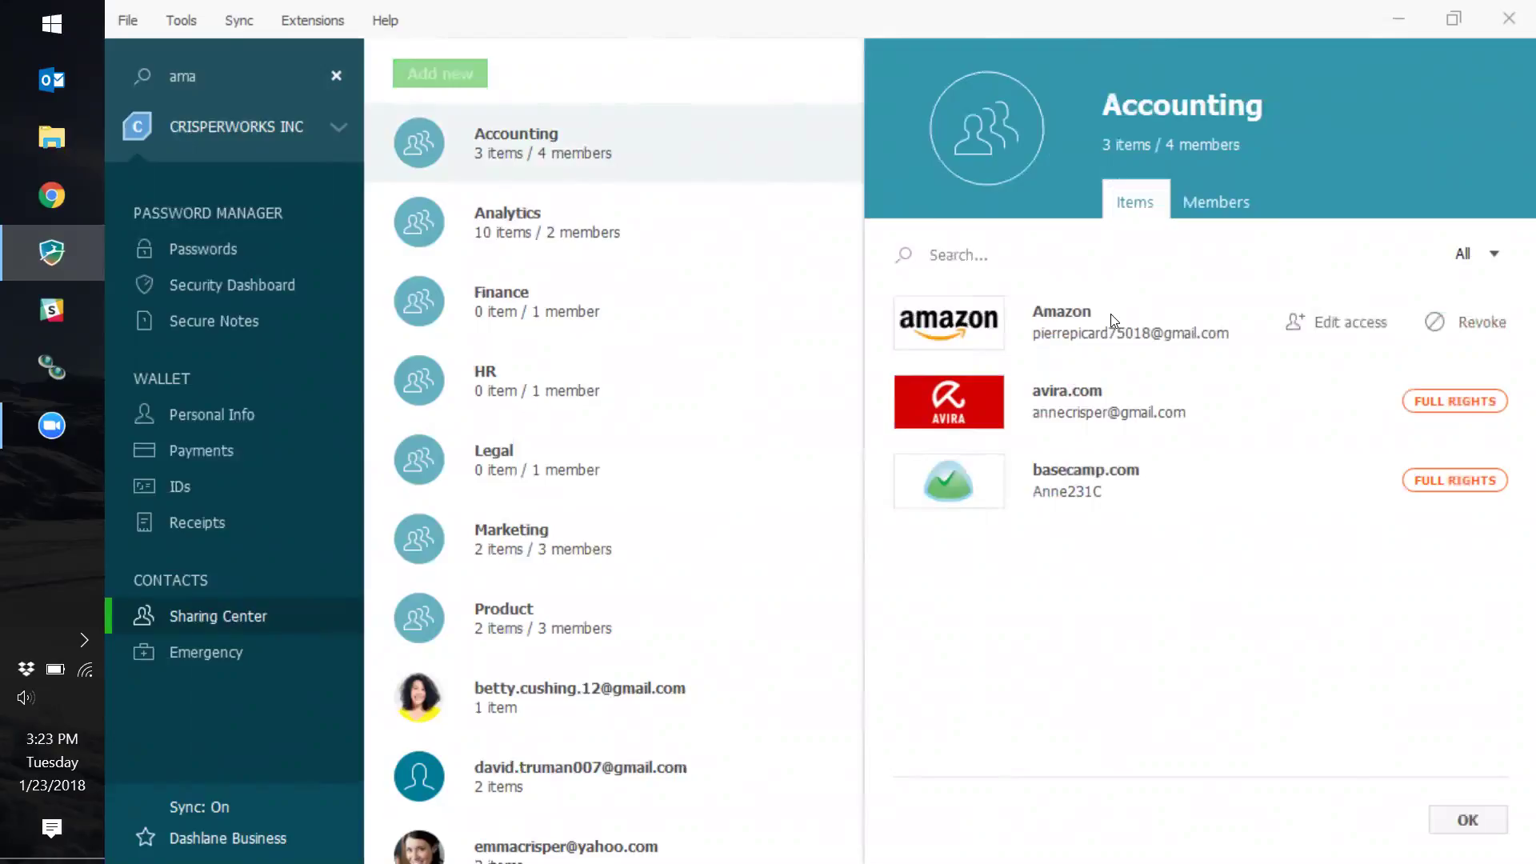
pyautogui.moveTo(1127, 414)
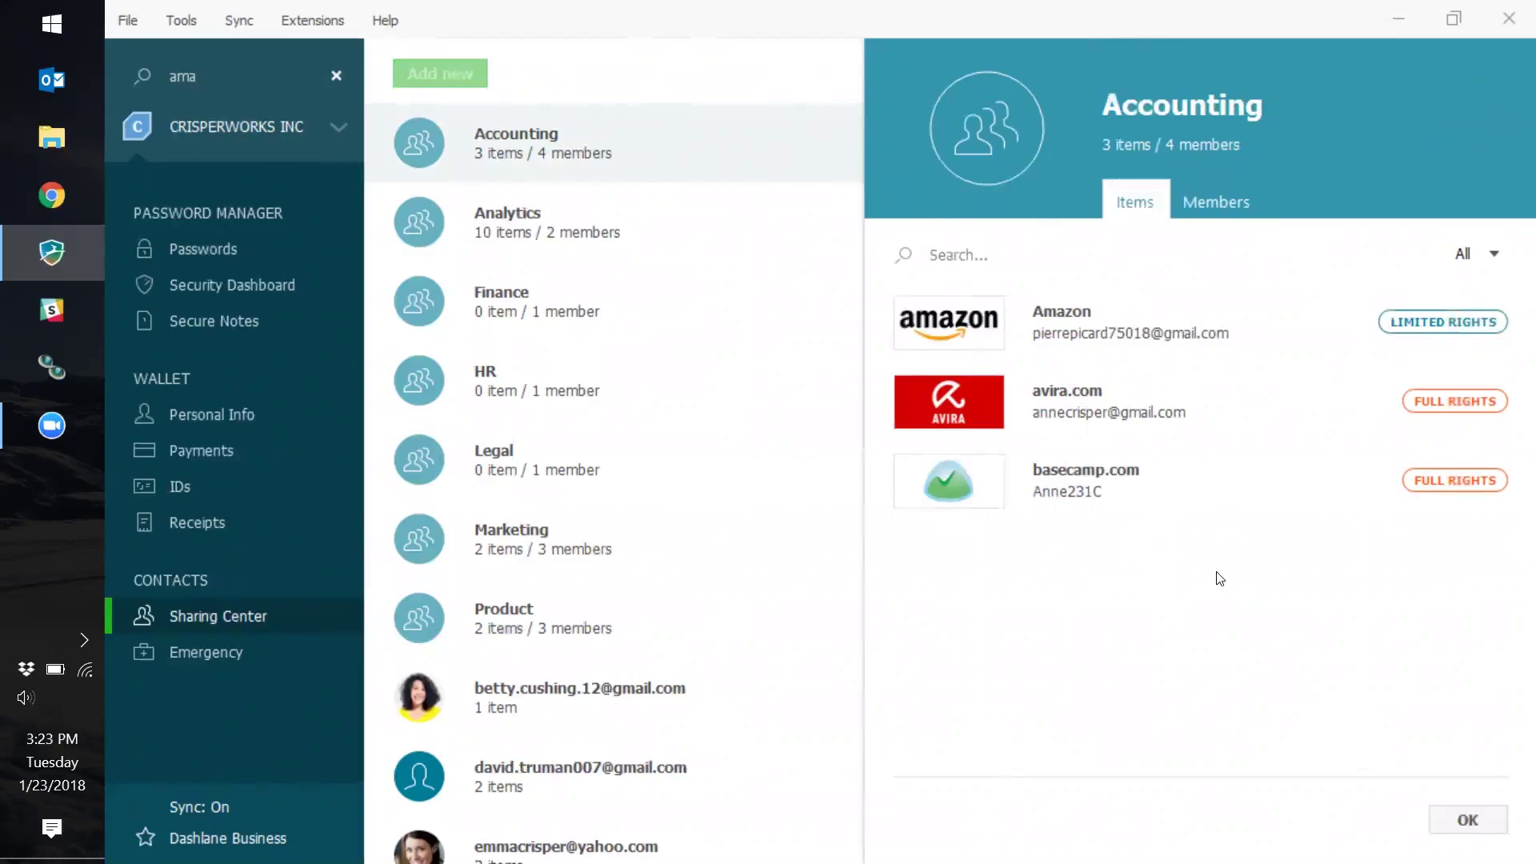
pyautogui.click(1221, 203)
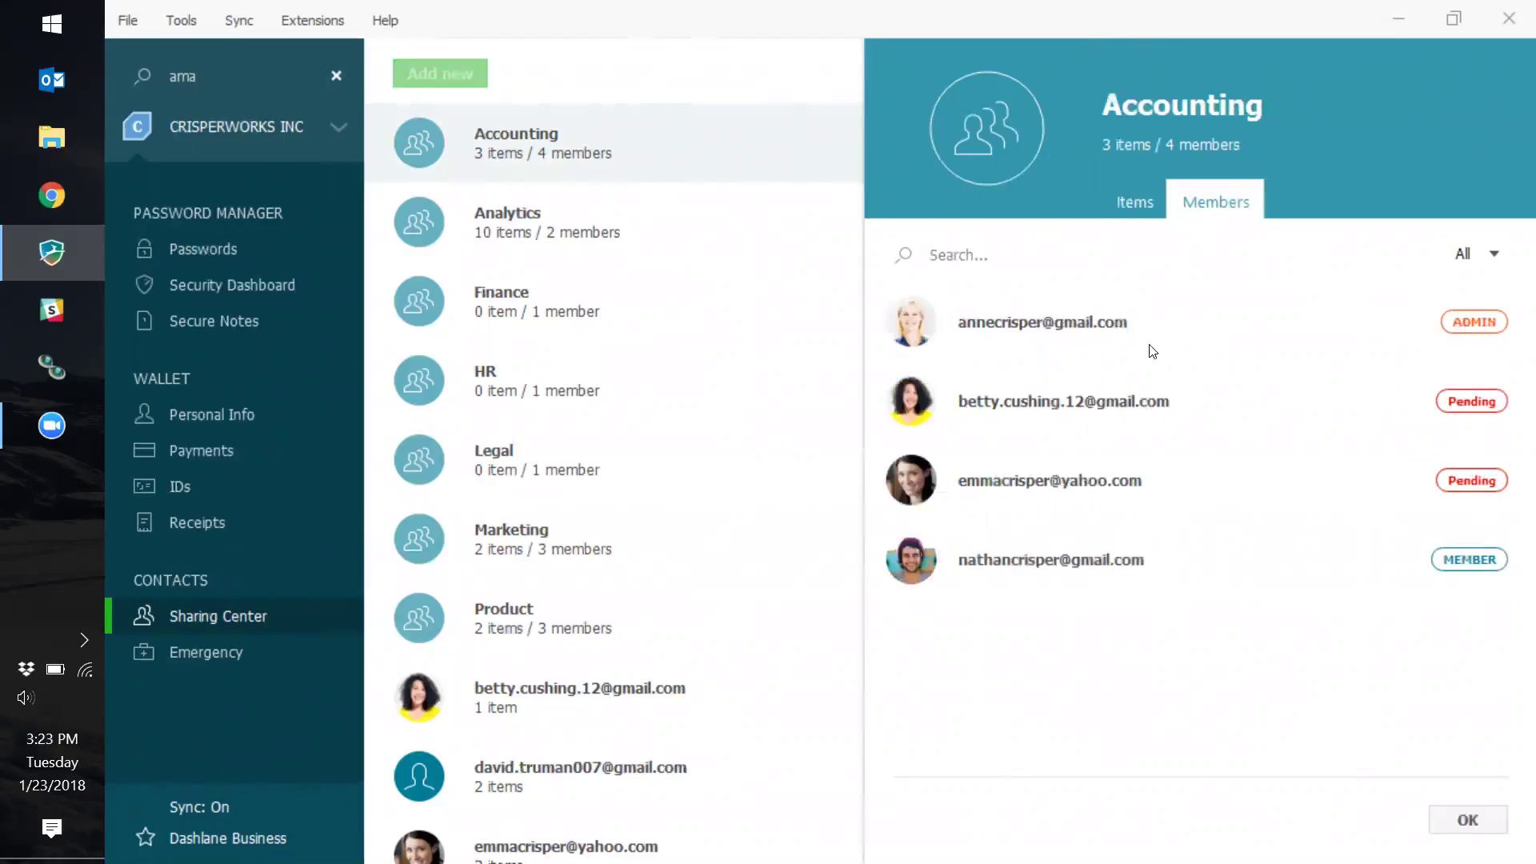
pyautogui.click(1139, 200)
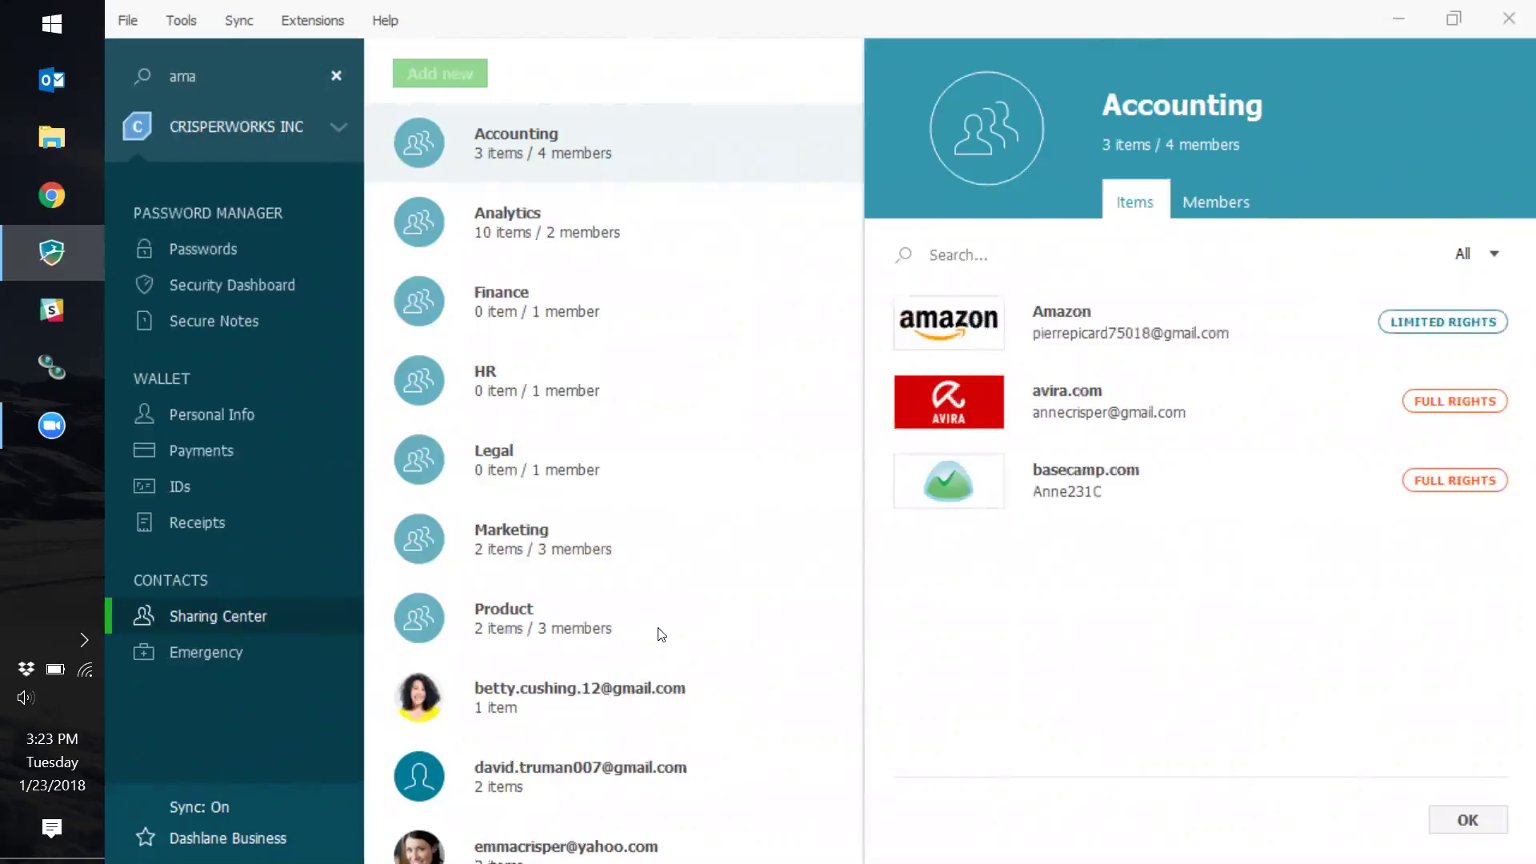
# - View the items shared with the third individual contact listed below the Product group
pyautogui.scroll(-4, 614, 617)
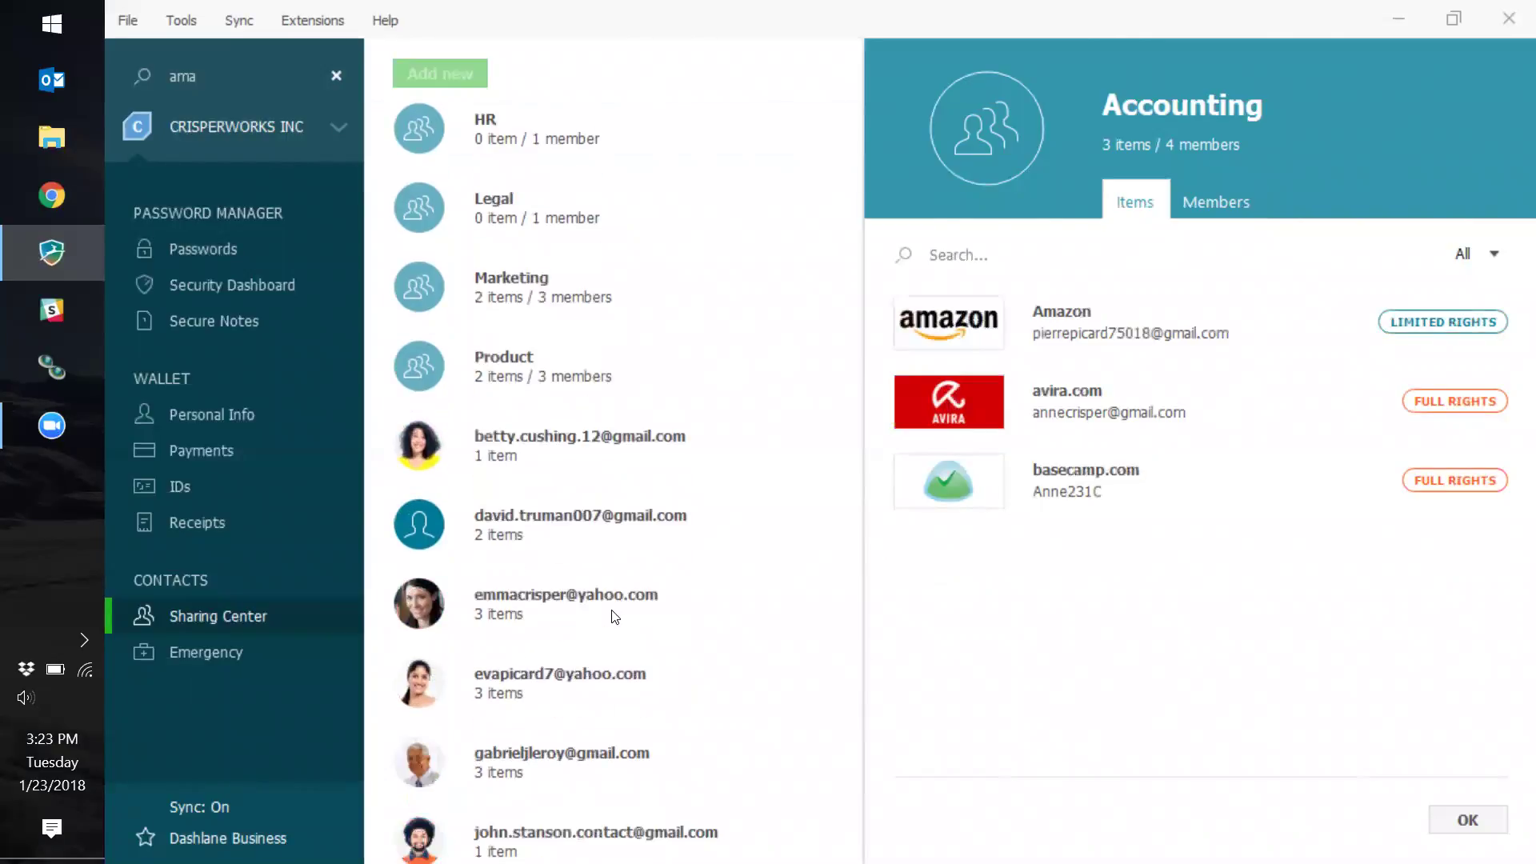
pyautogui.scroll(-2, 637, 612)
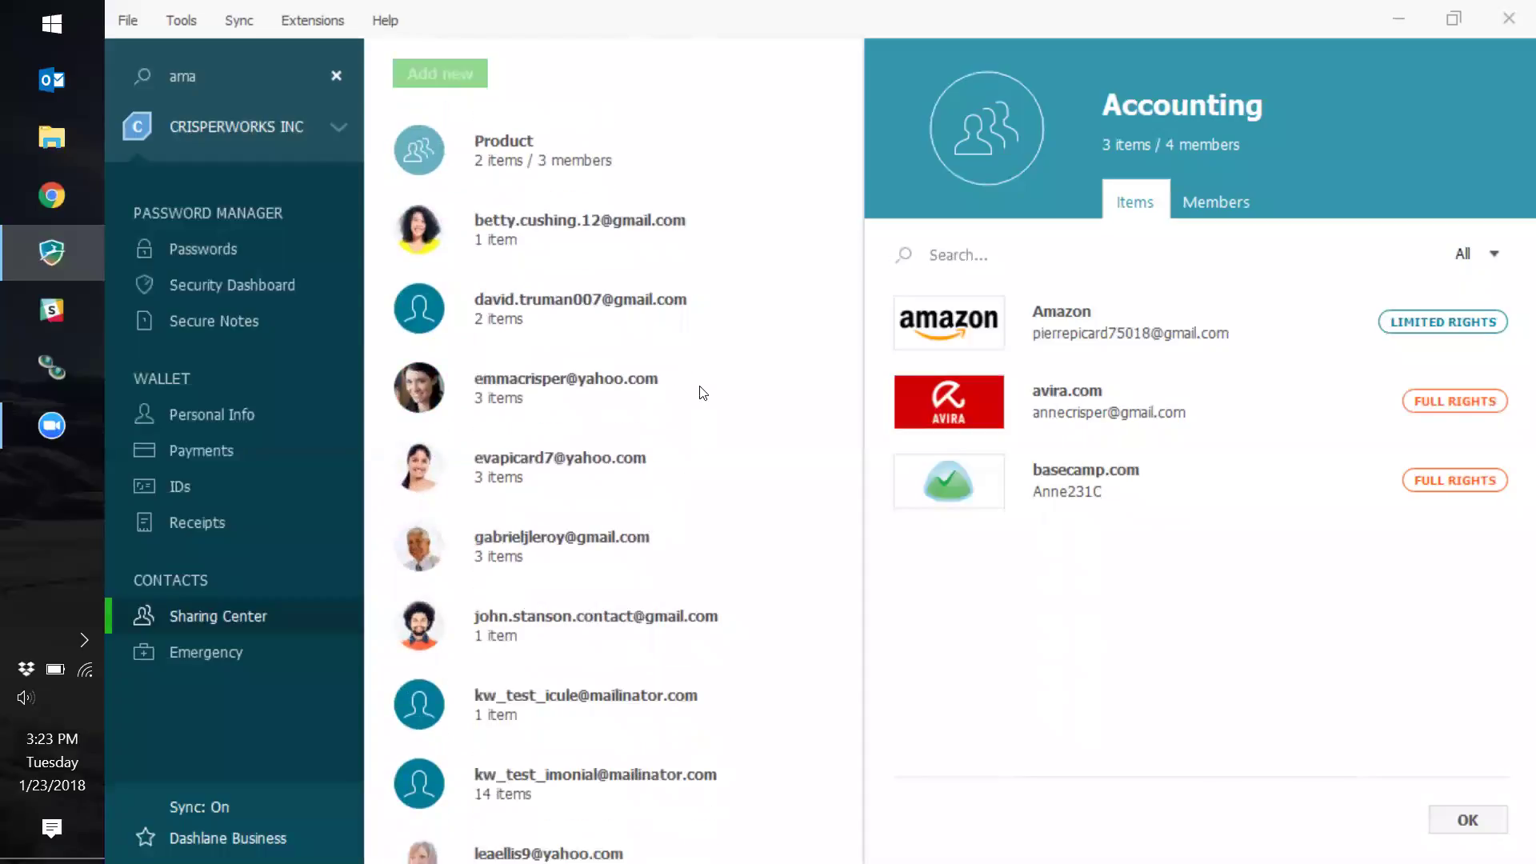
pyautogui.click(702, 392)
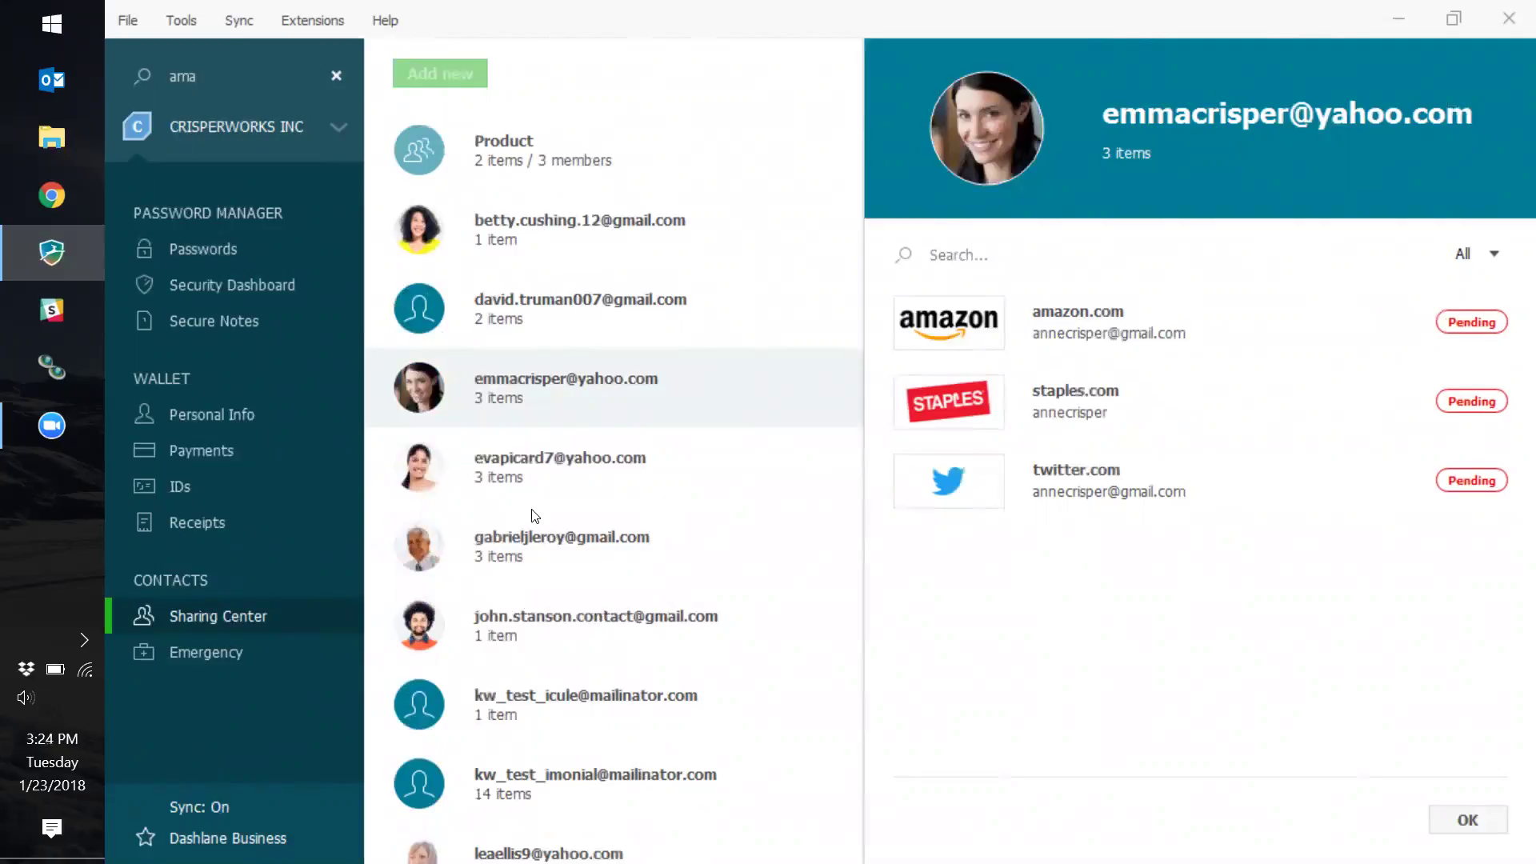
# - Add a blank note to the secure notes and close it without entering any text
pyautogui.click(321, 312)
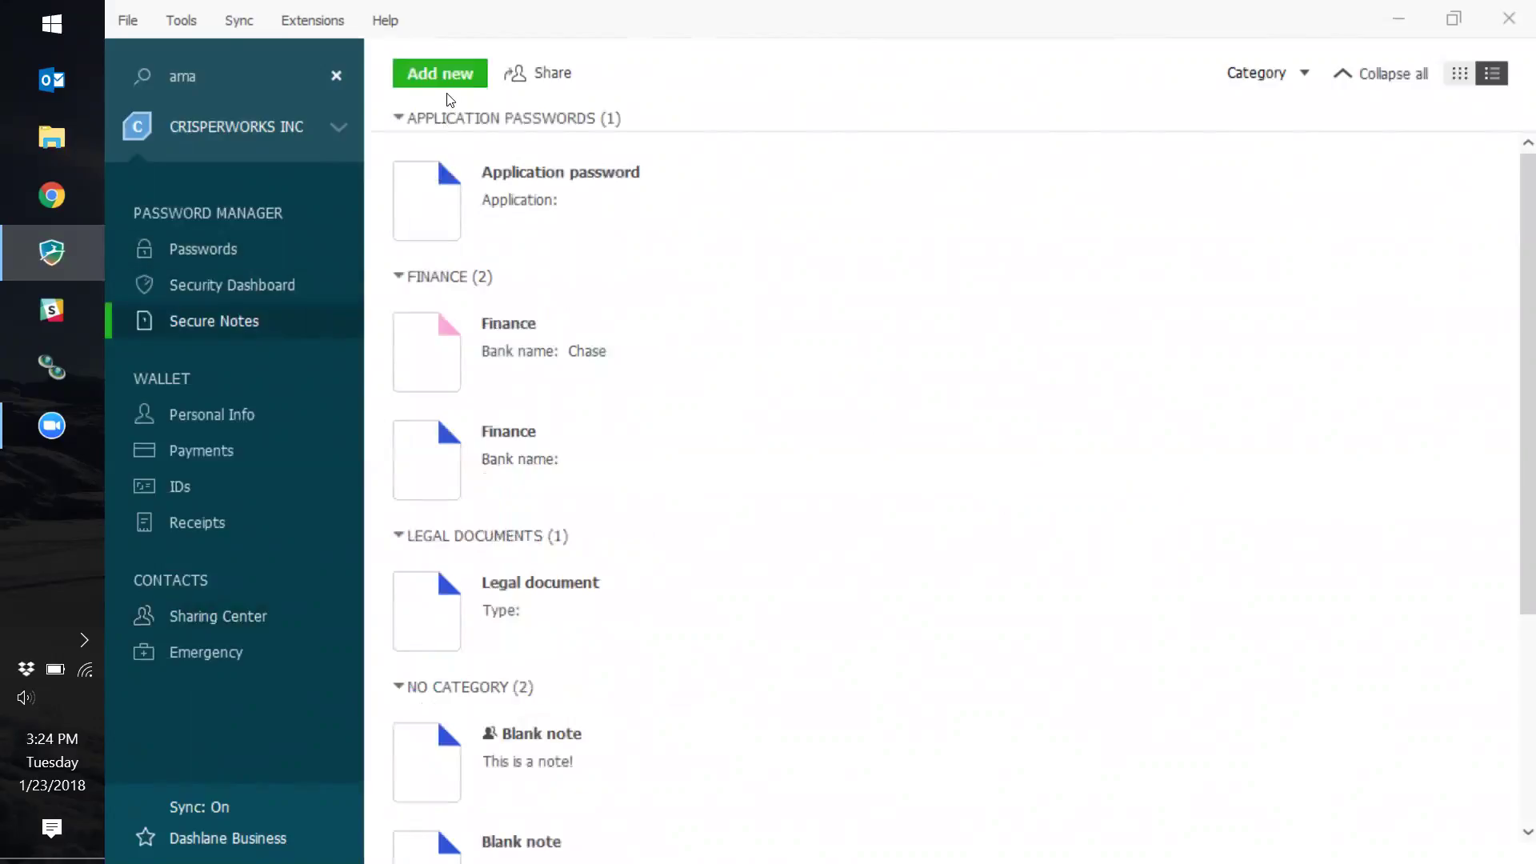
pyautogui.click(454, 72)
pyautogui.click(473, 104)
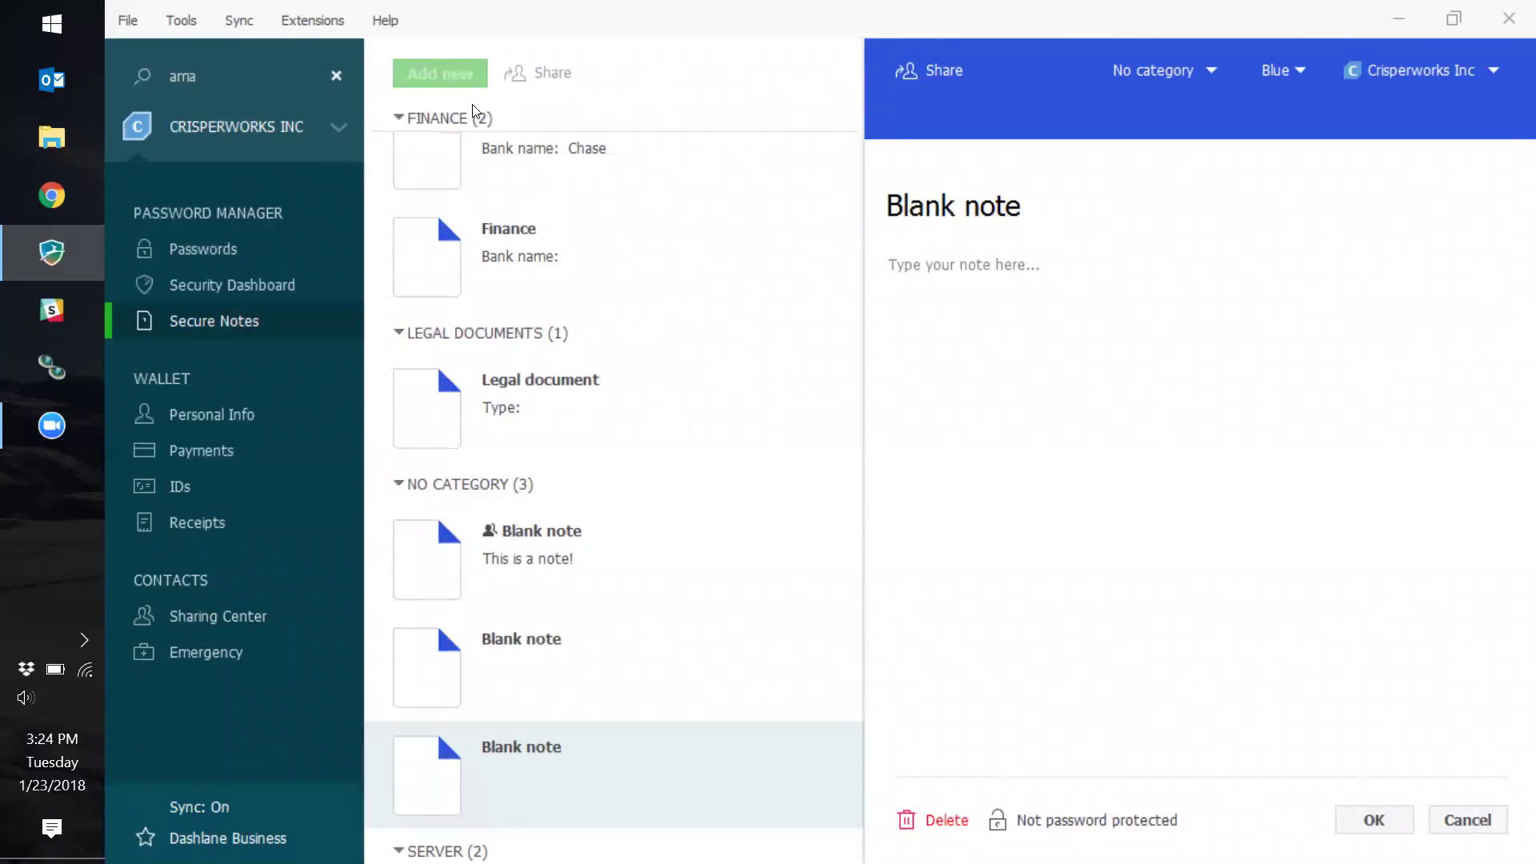
pyautogui.press('Escape')
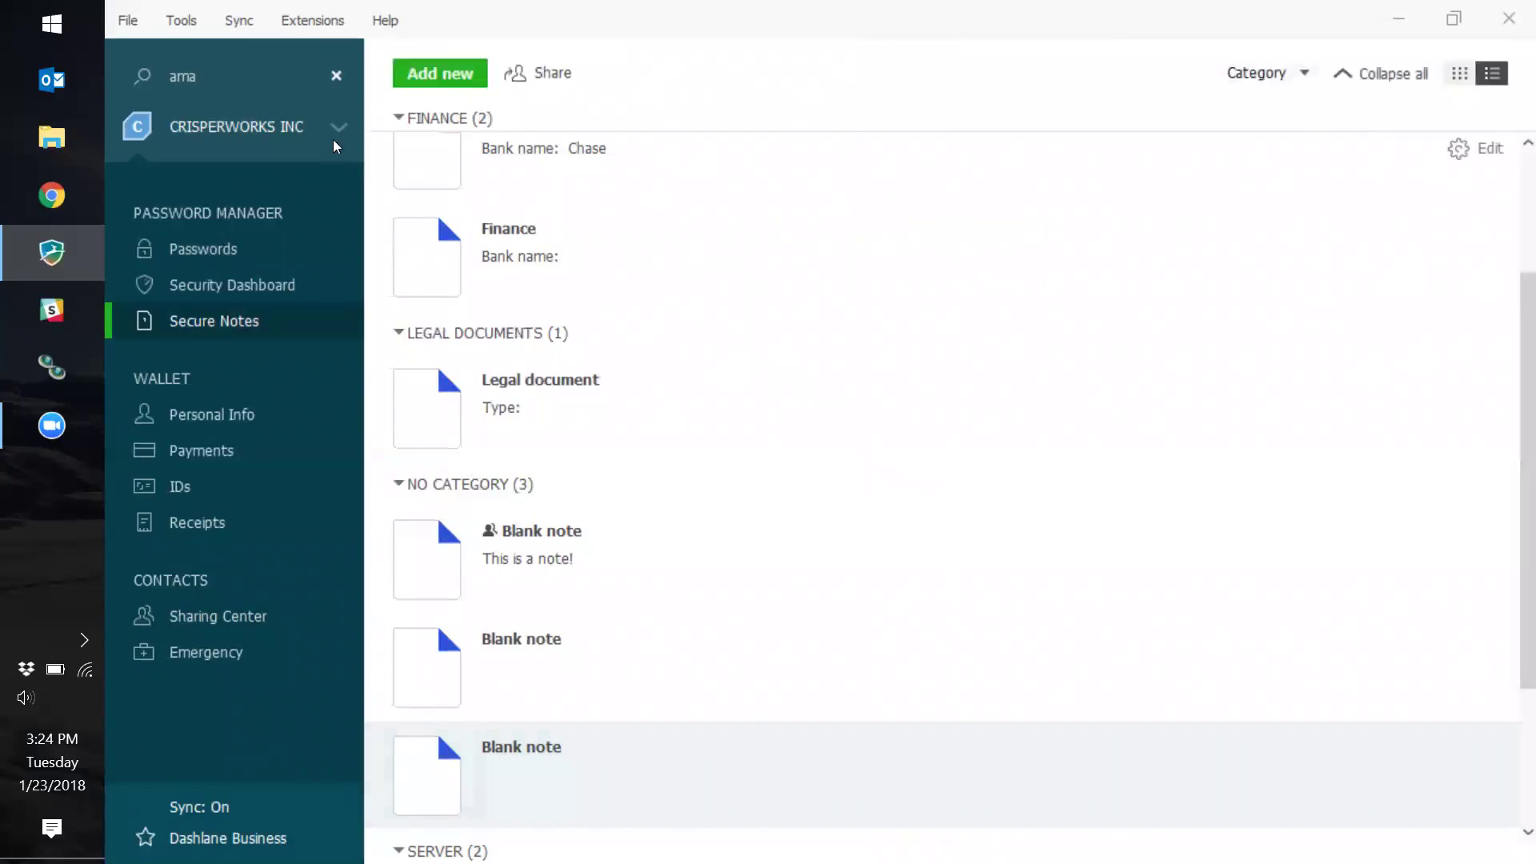
# - View the stored personal info and open the details of the Chase Credit Card in the saved payments
pyautogui.click(312, 433)
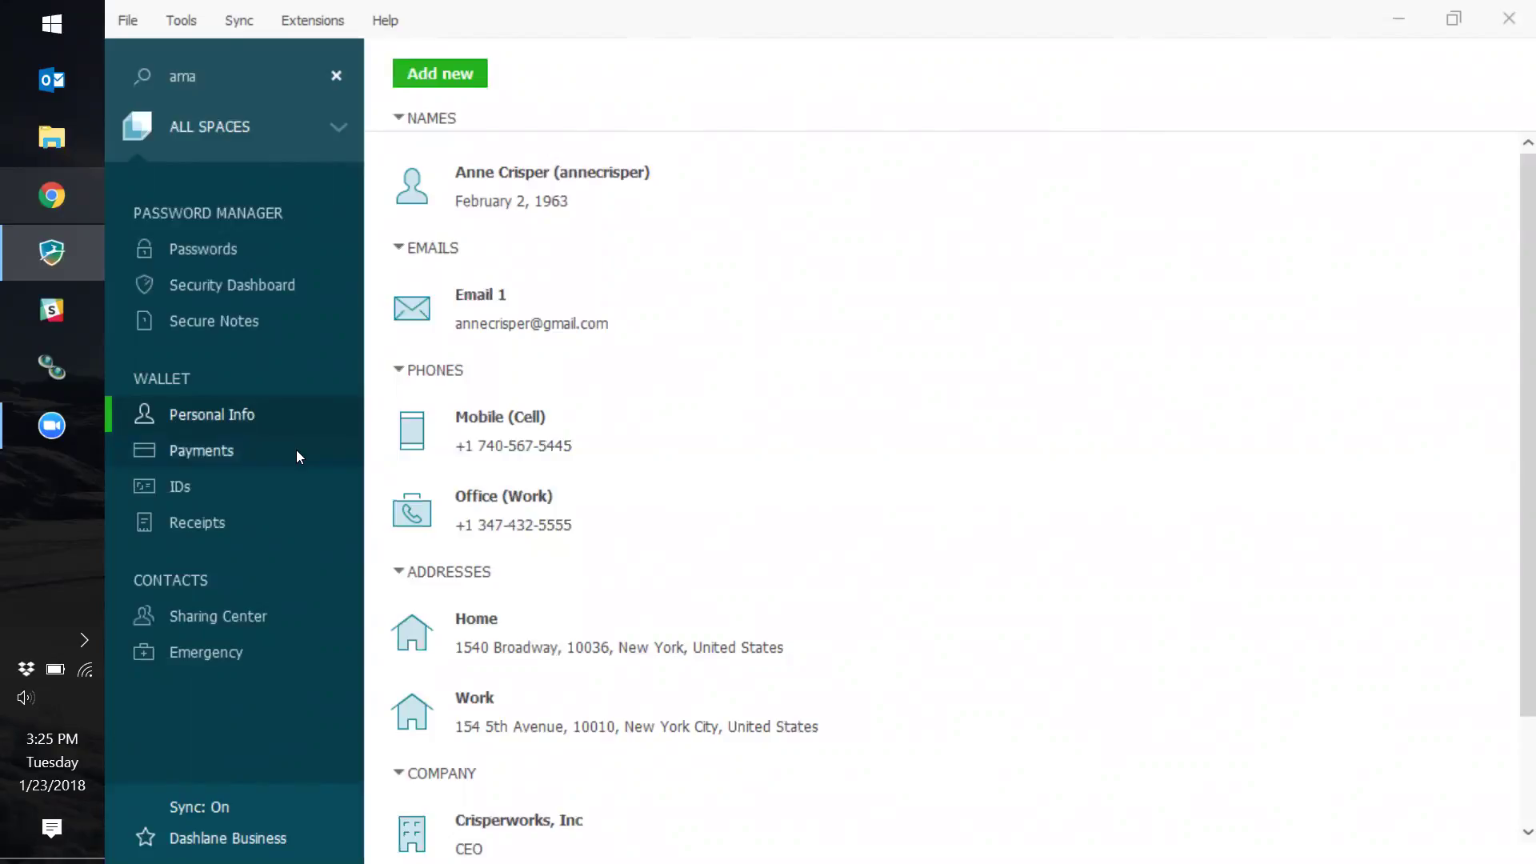
pyautogui.click(298, 455)
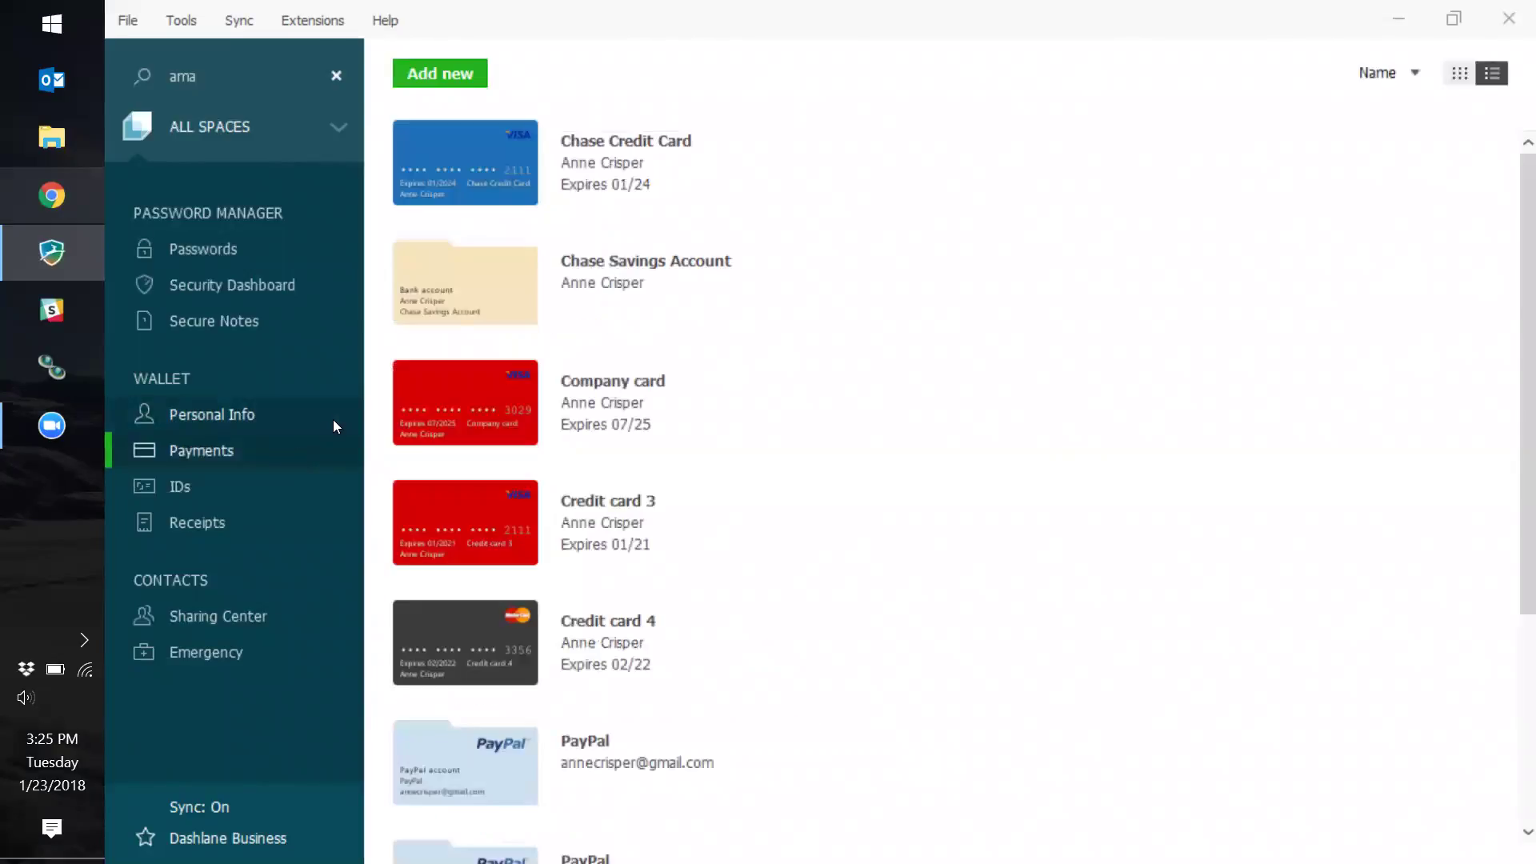
pyautogui.click(503, 168)
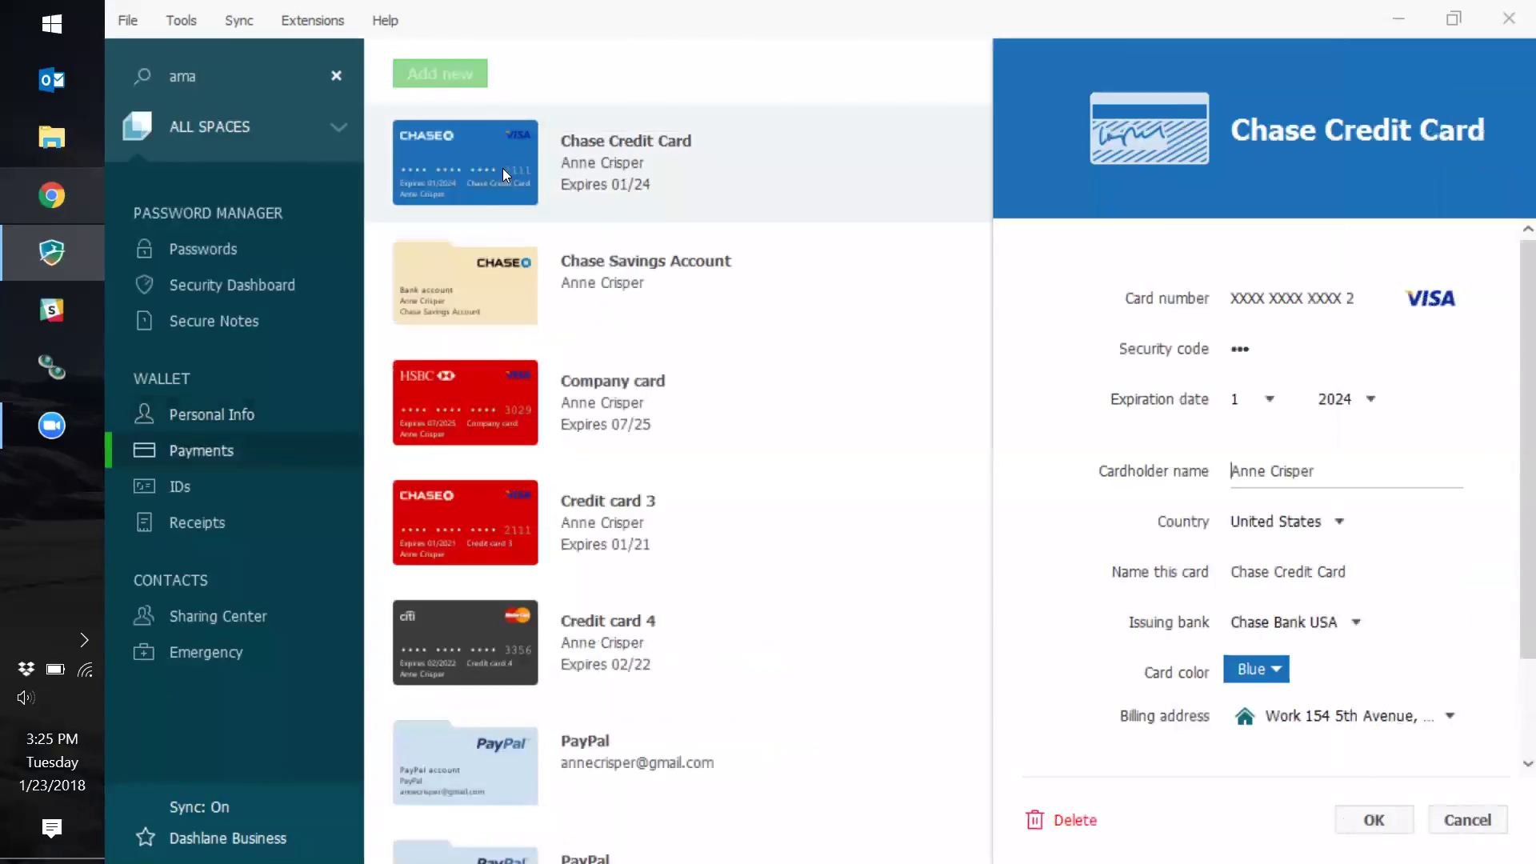
pyautogui.moveTo(1388, 308)
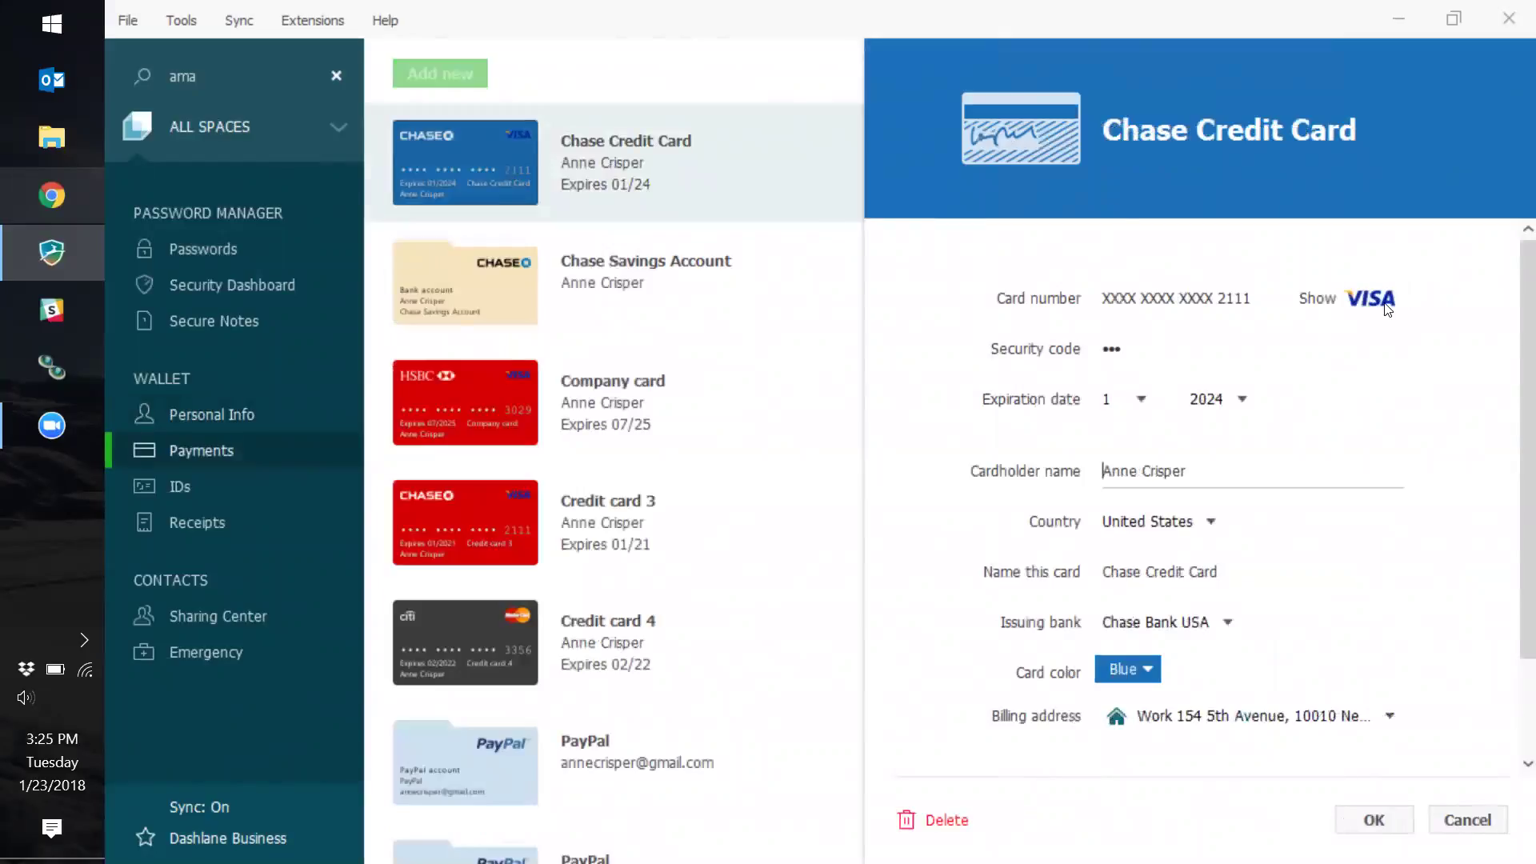
# - Reveal the Chase Credit Card's card number and security code, authorizing access by entering the master password
pyautogui.click(1317, 300)
pyautogui.write('••••••••')
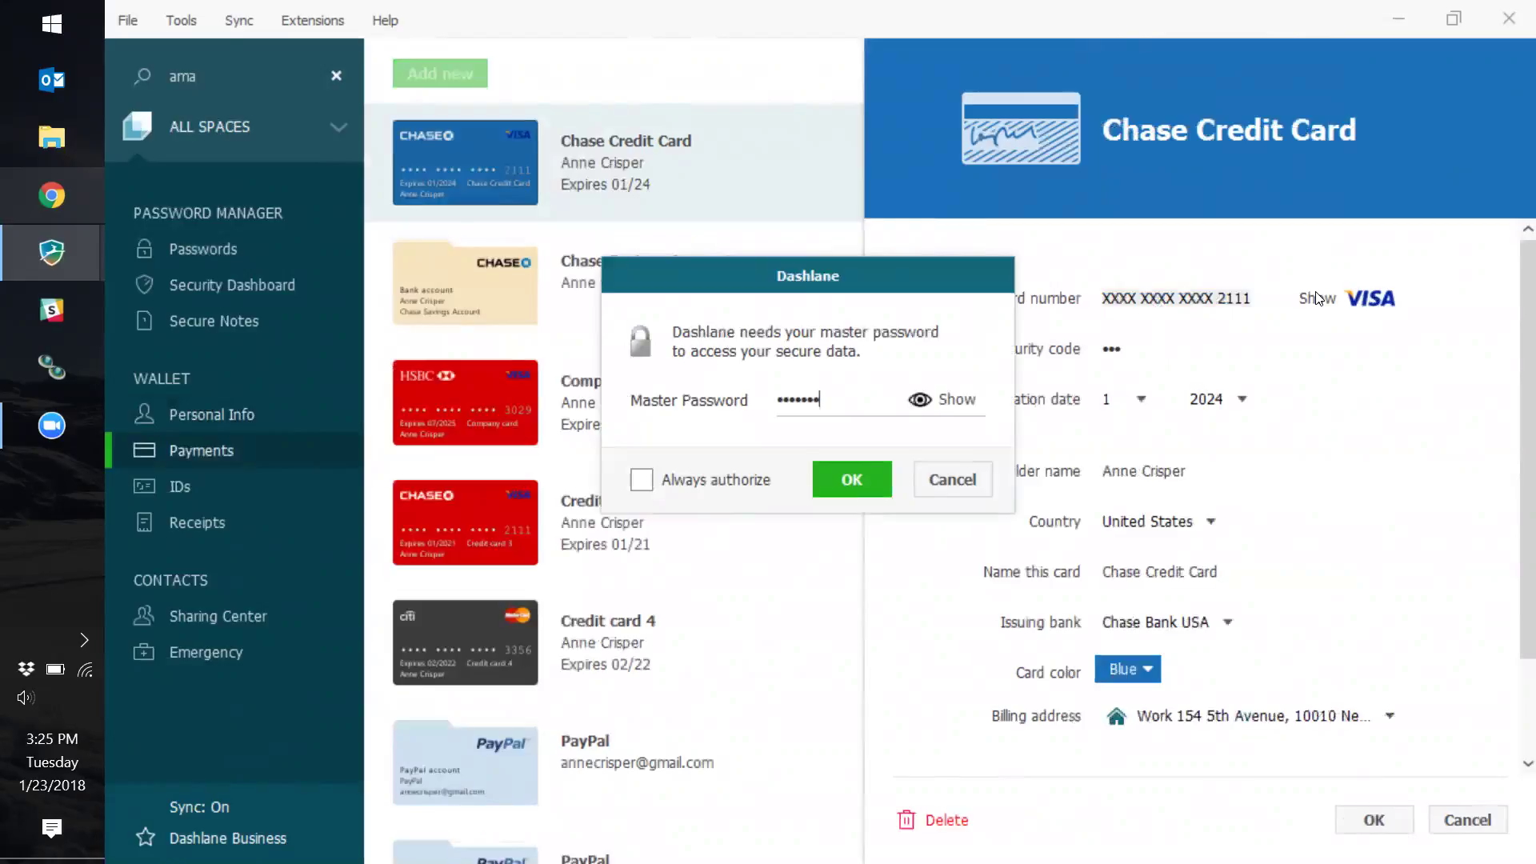
pyautogui.press('Return')
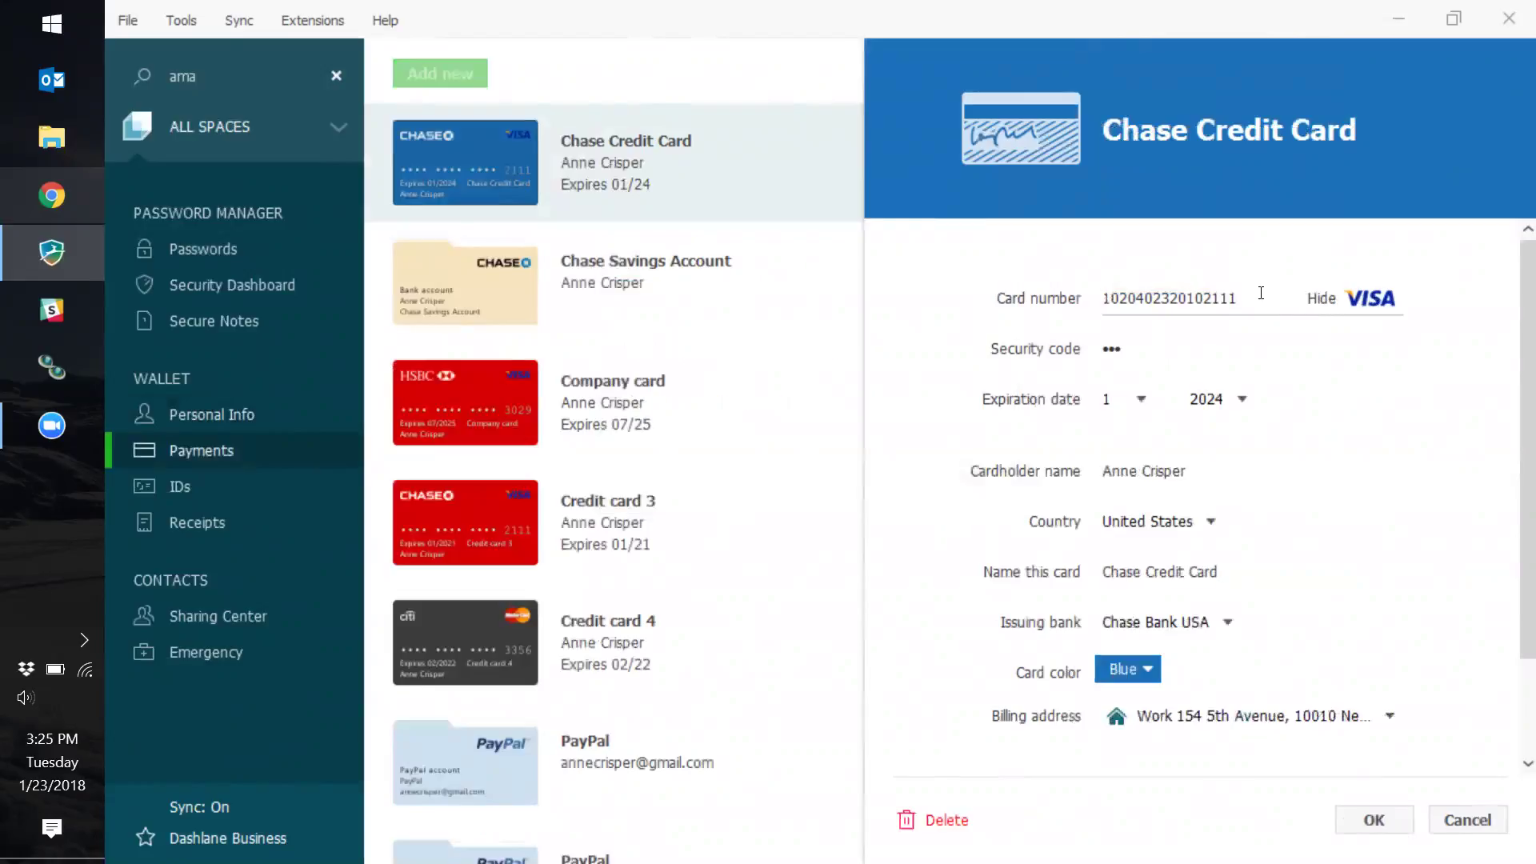
pyautogui.click(1364, 350)
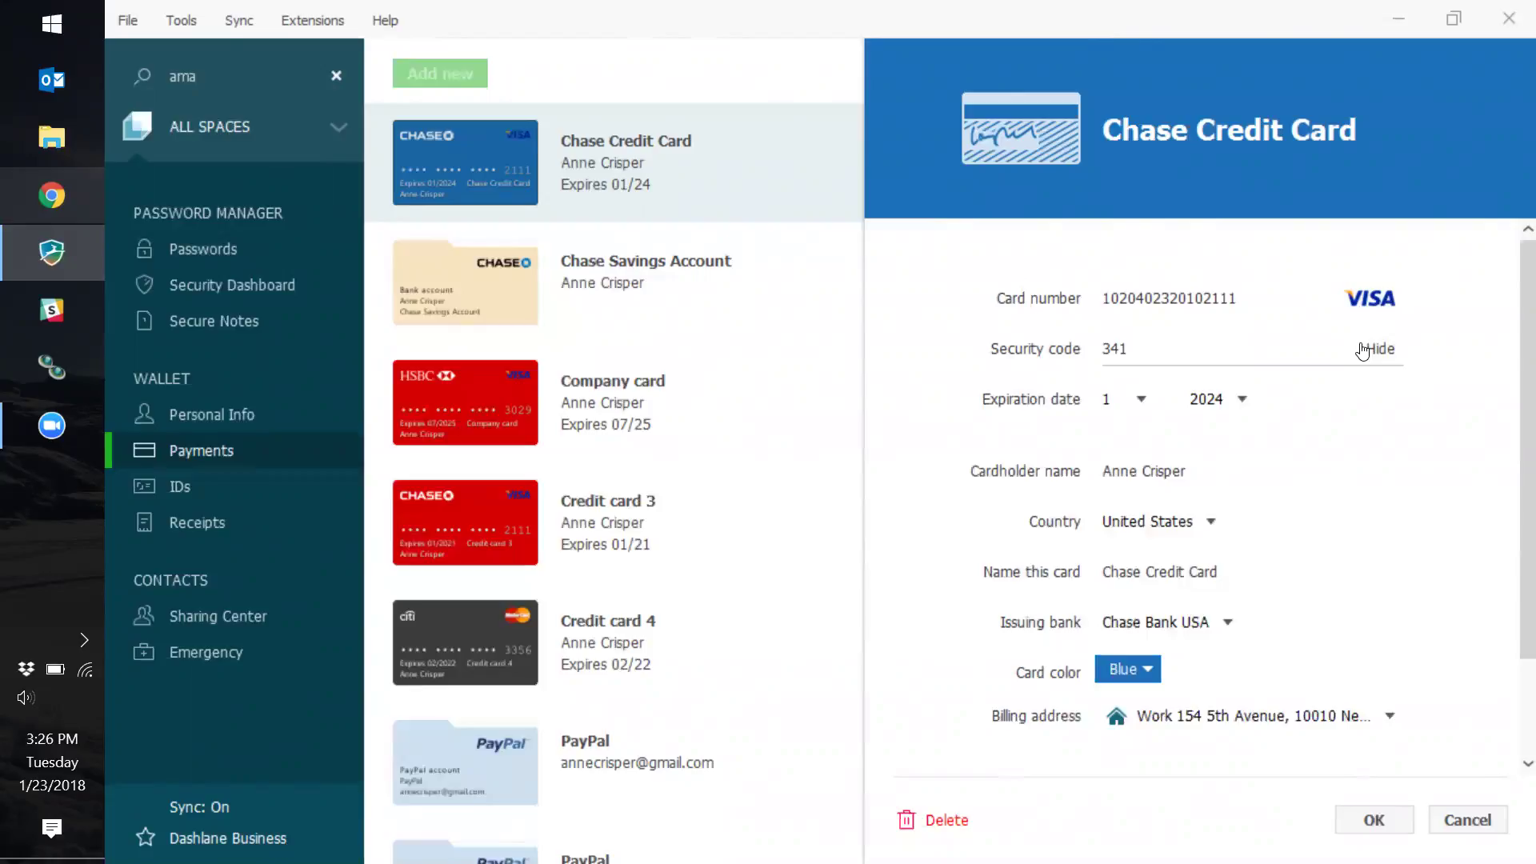
# - View the stored IDs and receipts, including the details of the May 2016 Amazon receipt for Cat Food
pyautogui.click(228, 499)
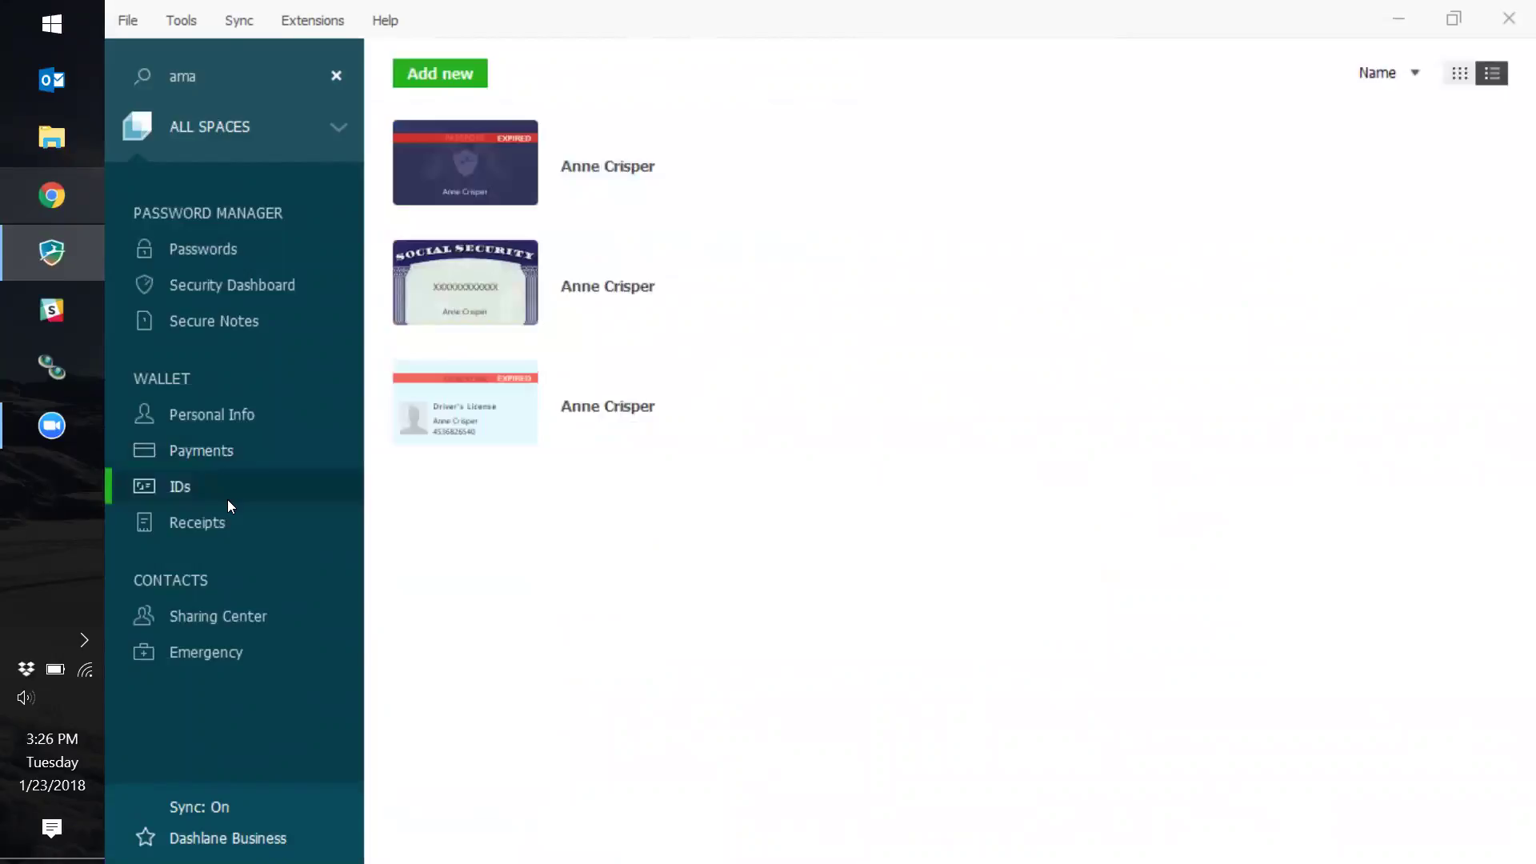
pyautogui.click(314, 509)
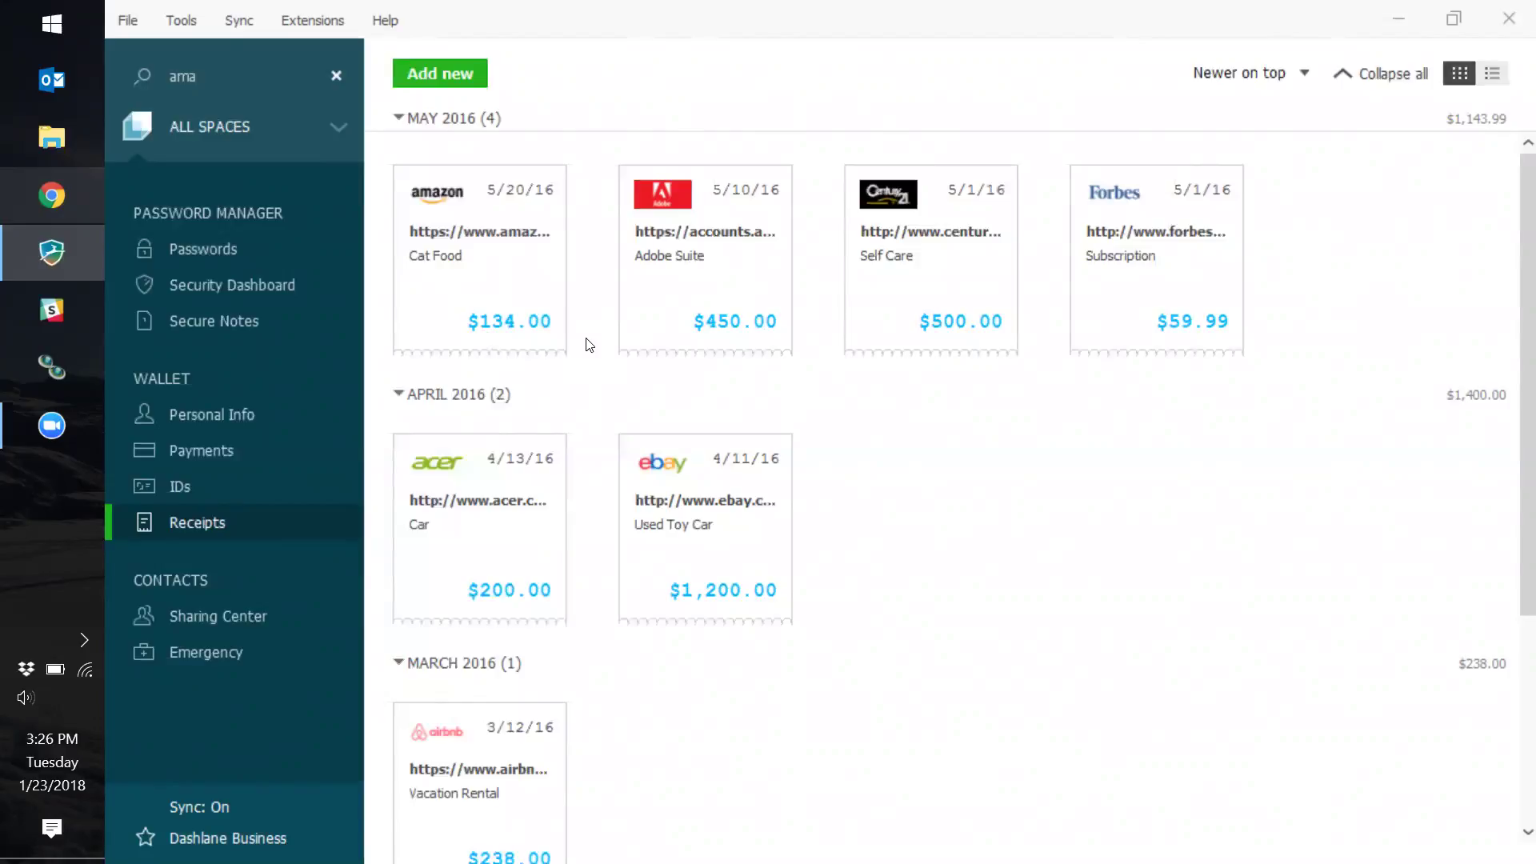
pyautogui.click(535, 309)
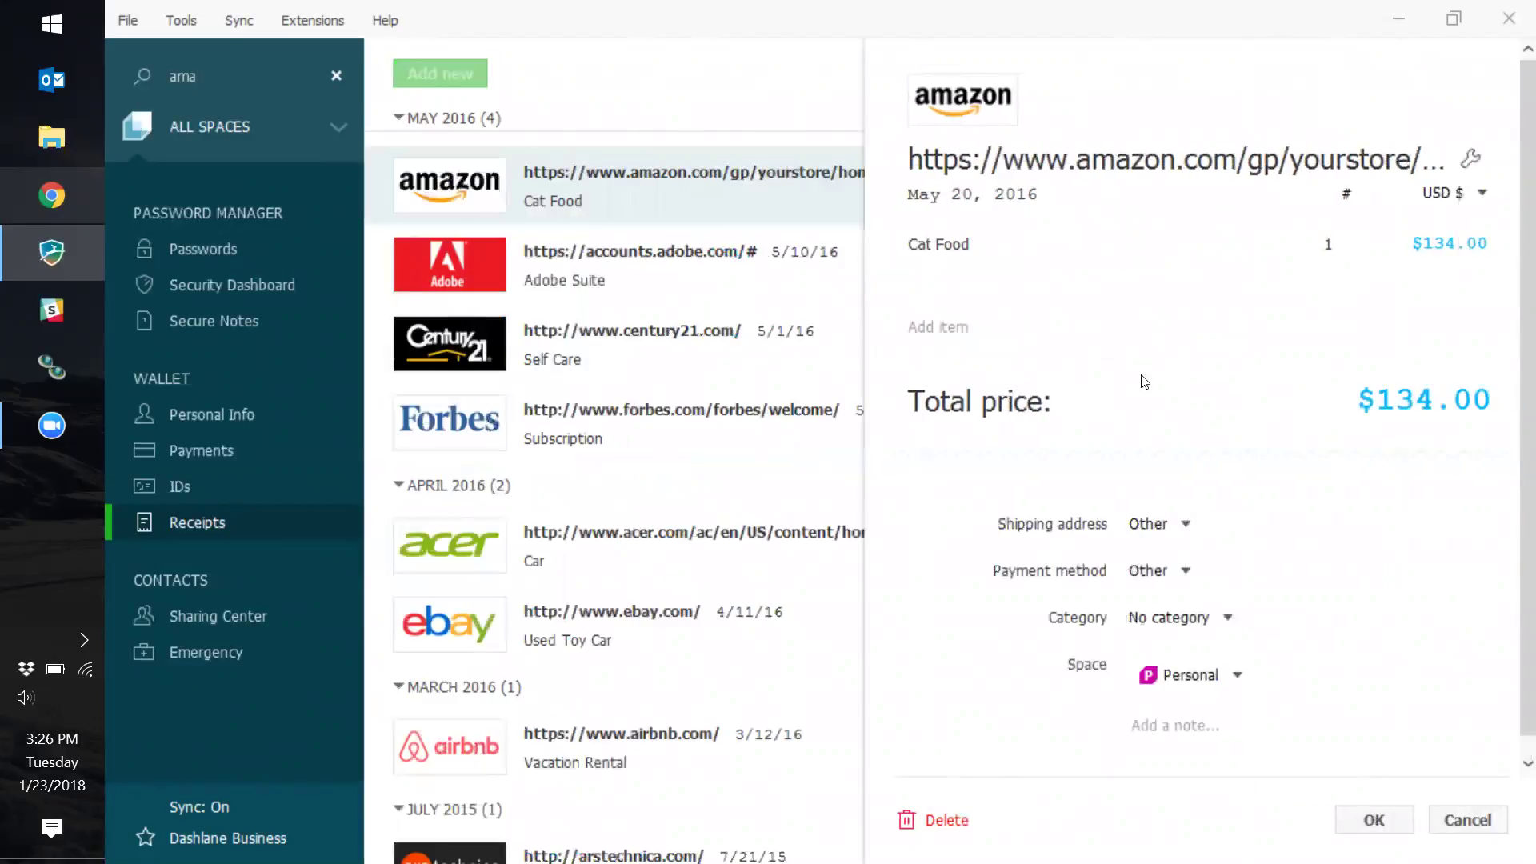
pyautogui.press('Escape')
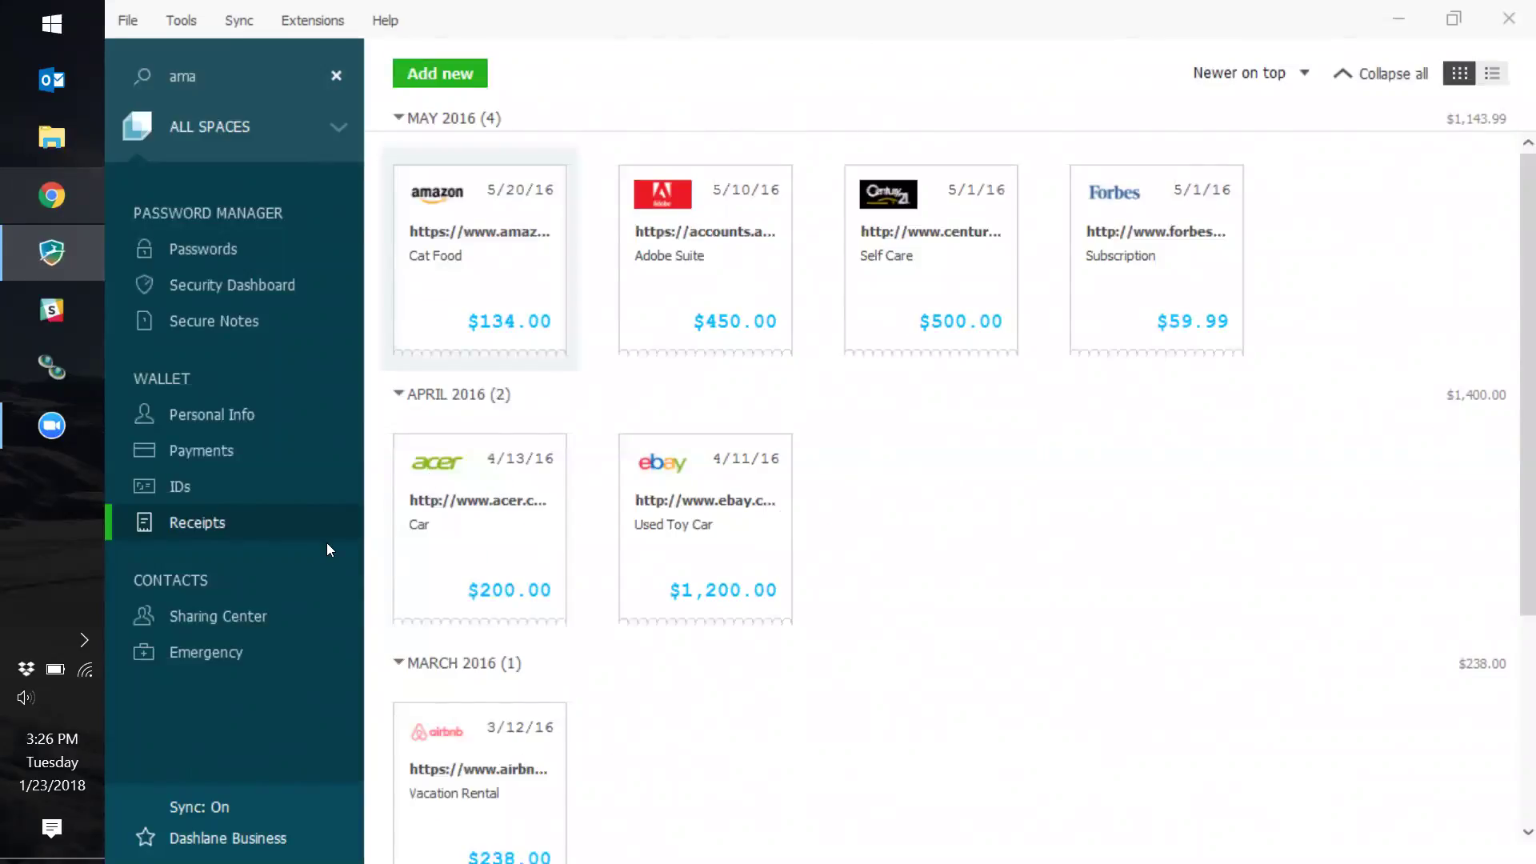
# - View the emergency contacts with their waiting periods and look over the available tool commands, including Preferences
pyautogui.click(270, 661)
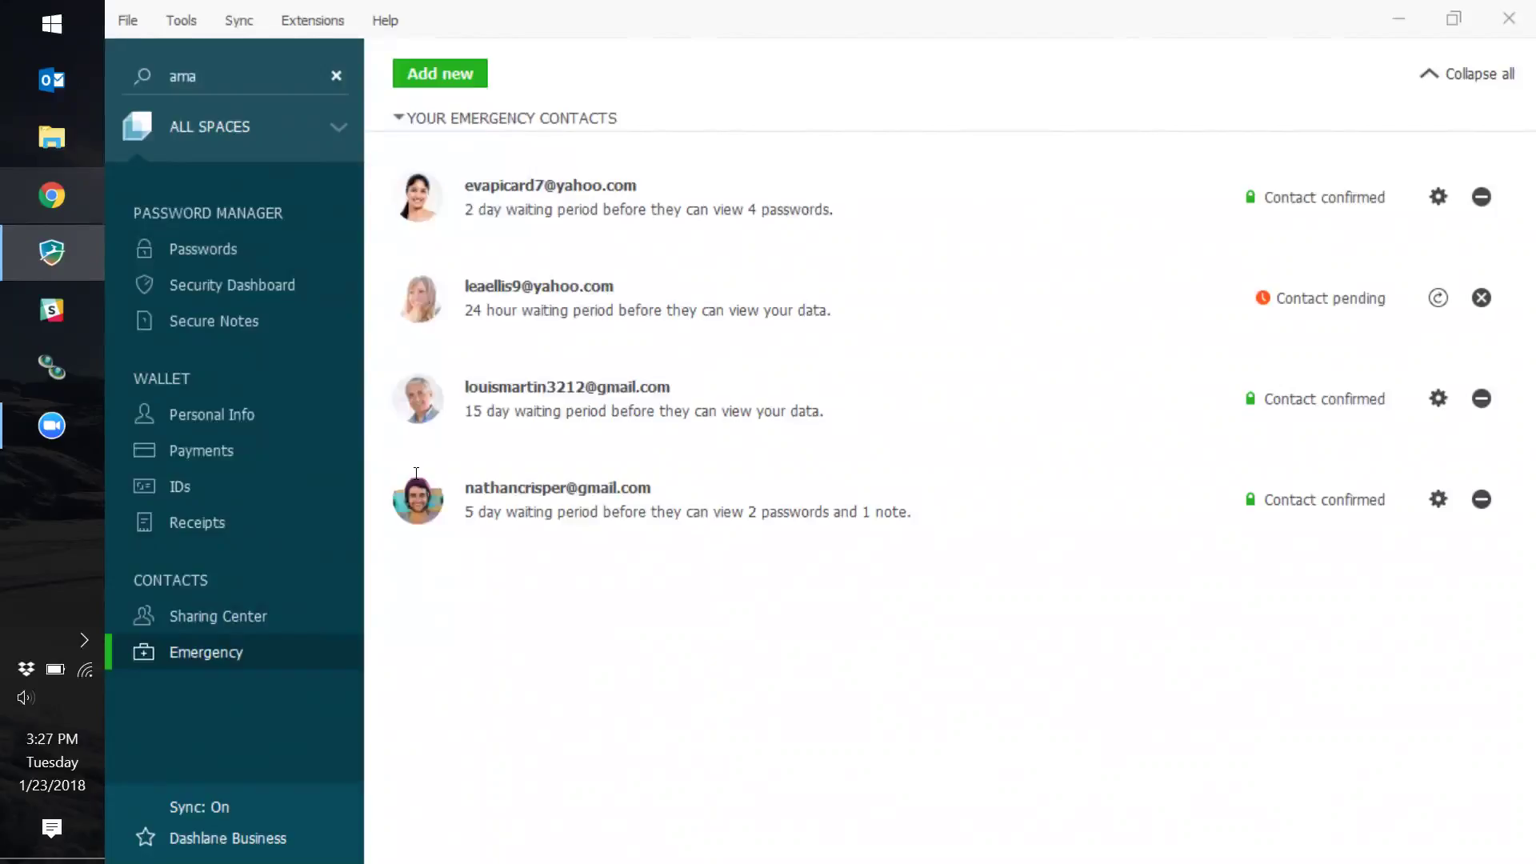
pyautogui.click(194, 29)
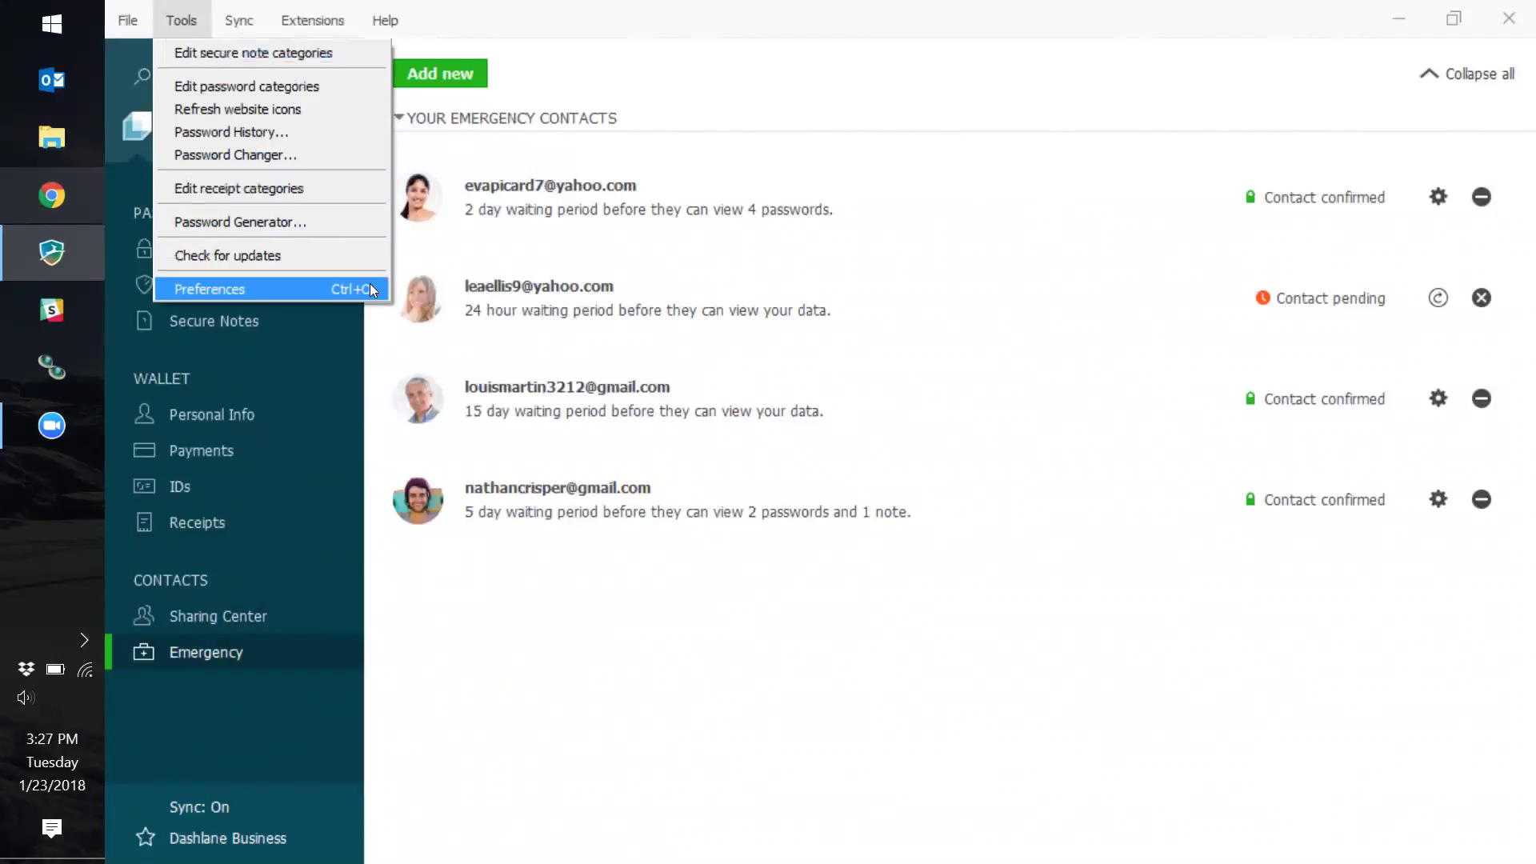
pyautogui.click(671, 636)
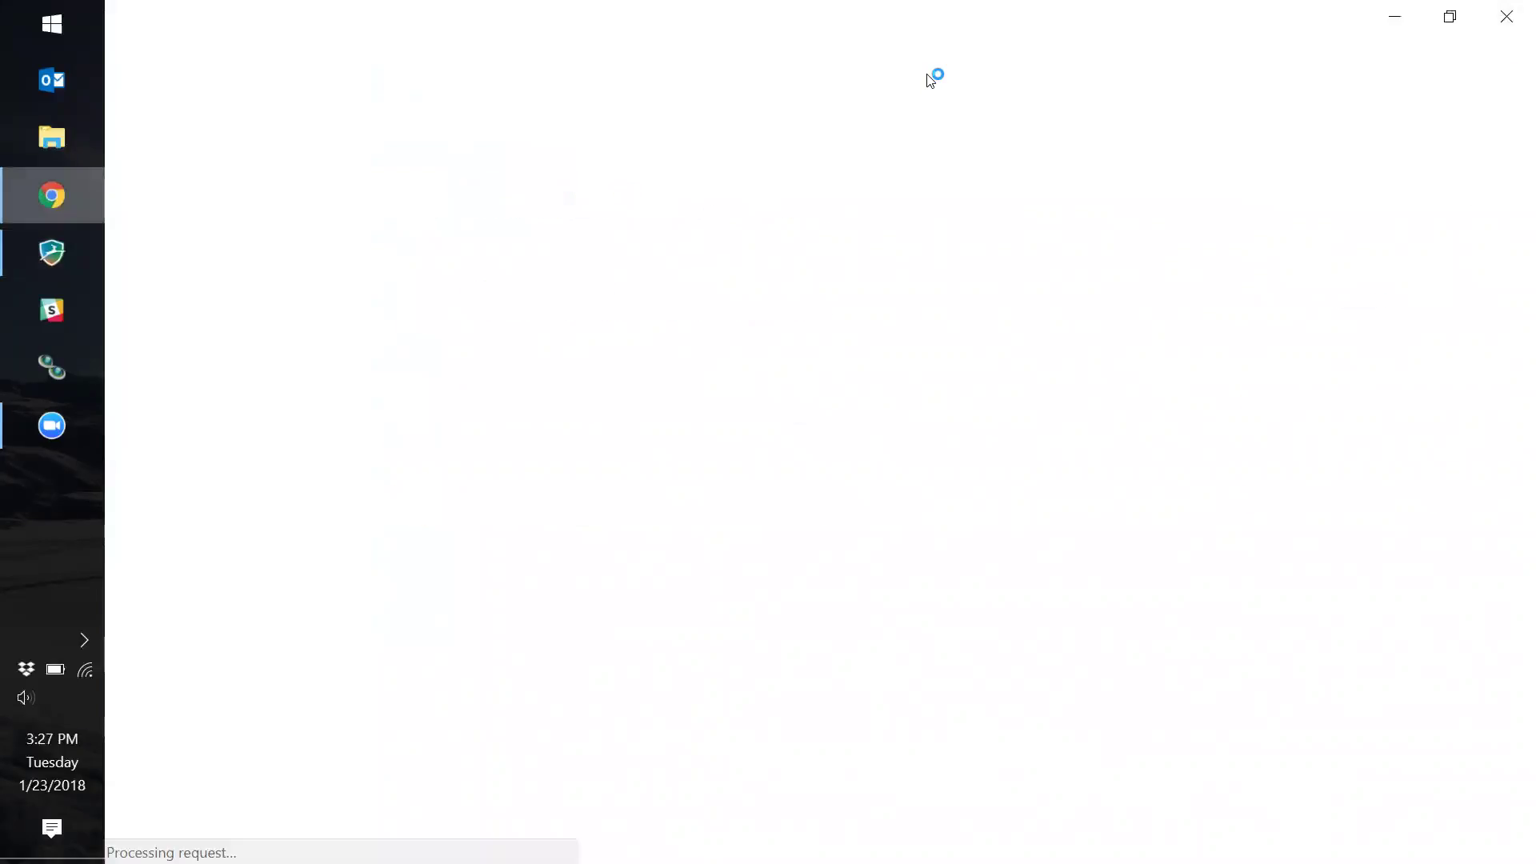
# - Go to the Amazon website in Chrome and open its sign-in page
pyautogui.write('am')
pyautogui.press('Return')
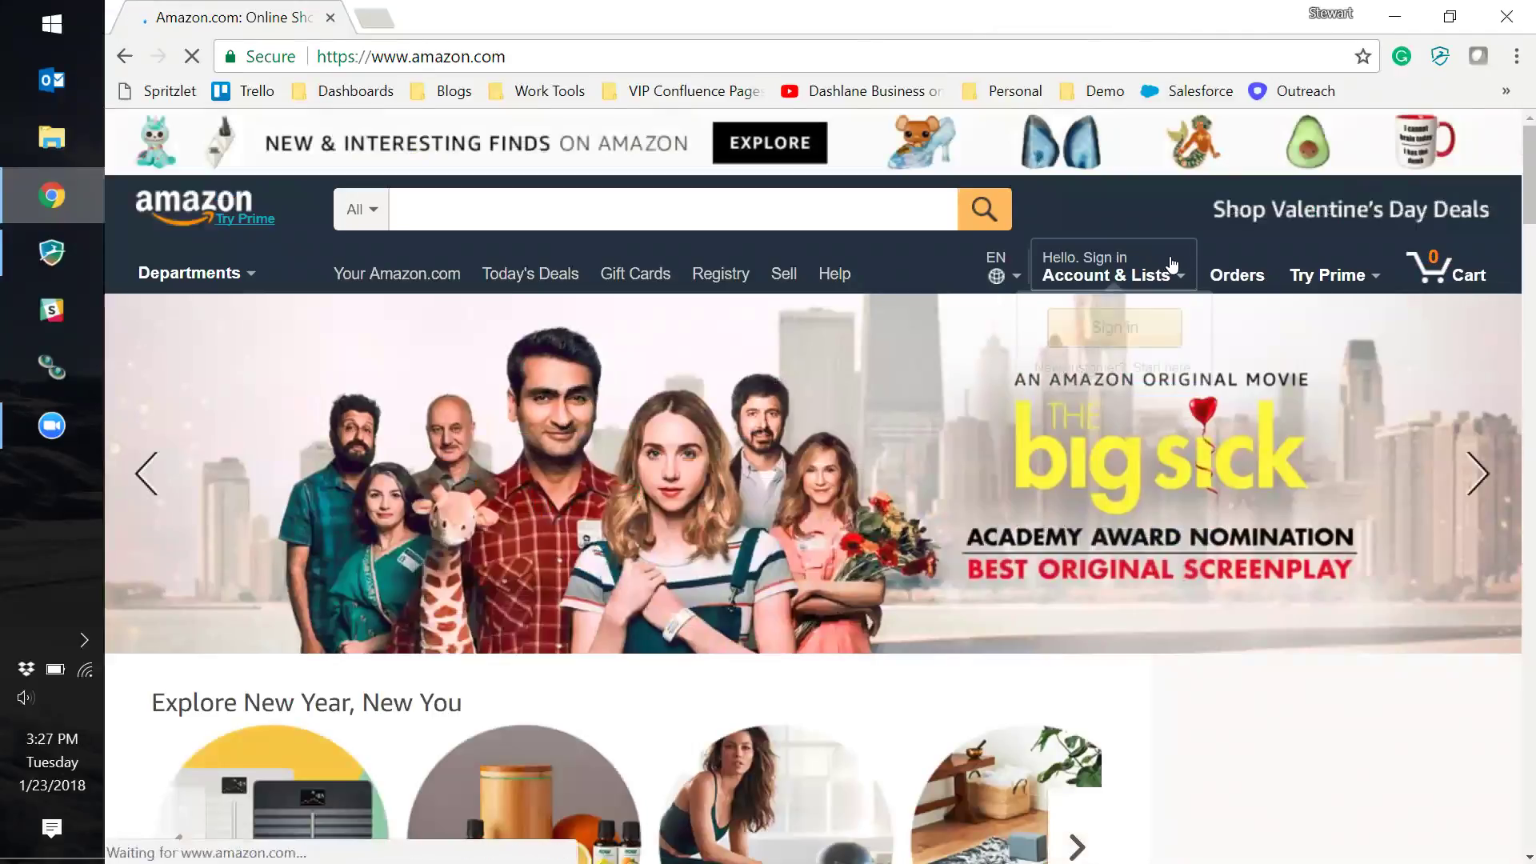
pyautogui.moveTo(1167, 266)
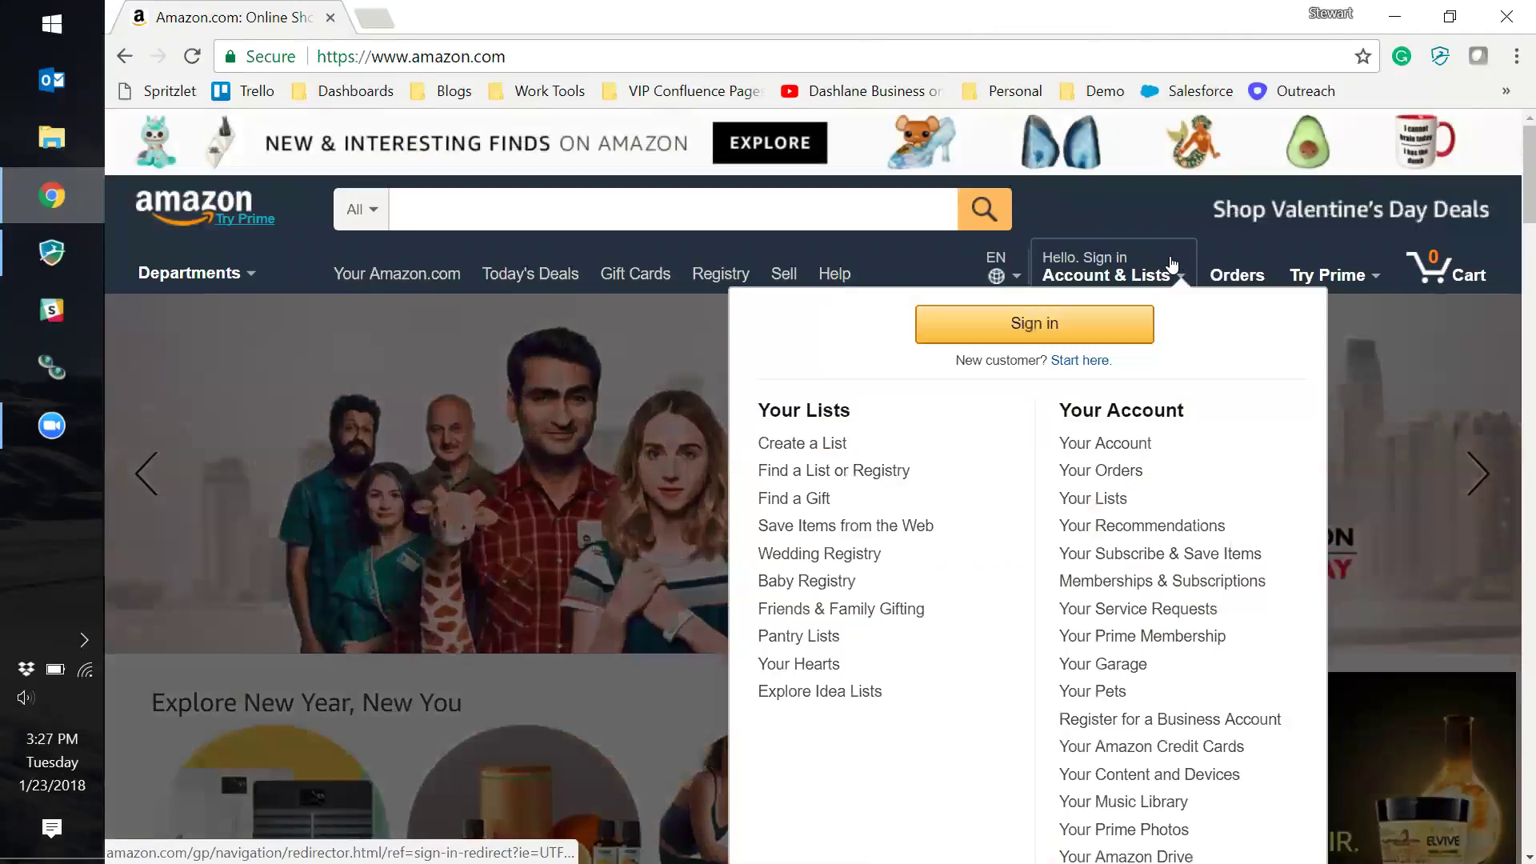
pyautogui.click(1122, 336)
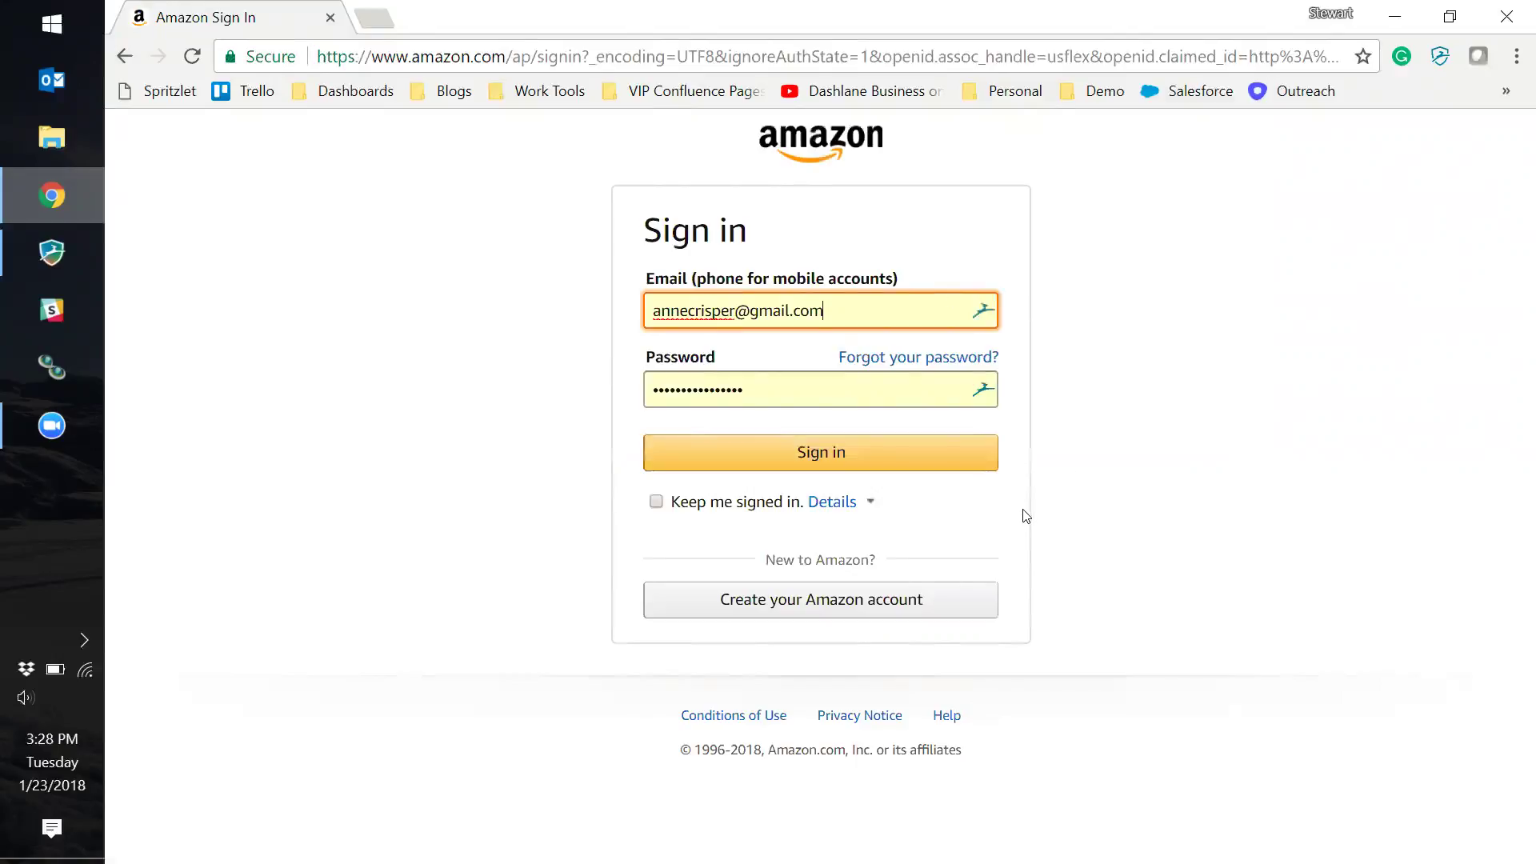
# - View all saved items in the Dashlane browser extension and the accounts and autofill options for the current website
pyautogui.click(1434, 68)
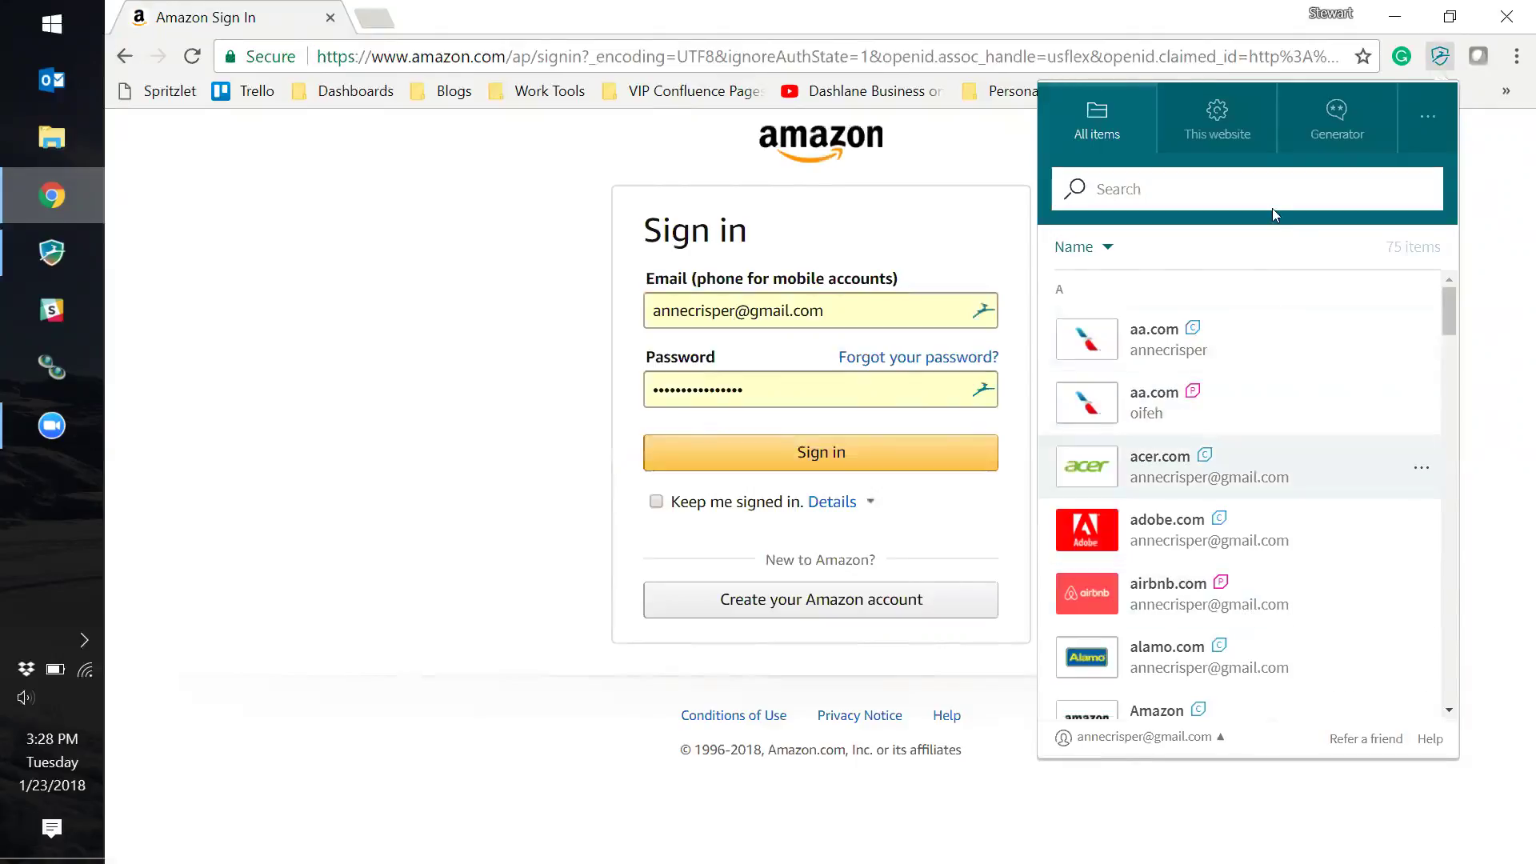
pyautogui.click(1232, 130)
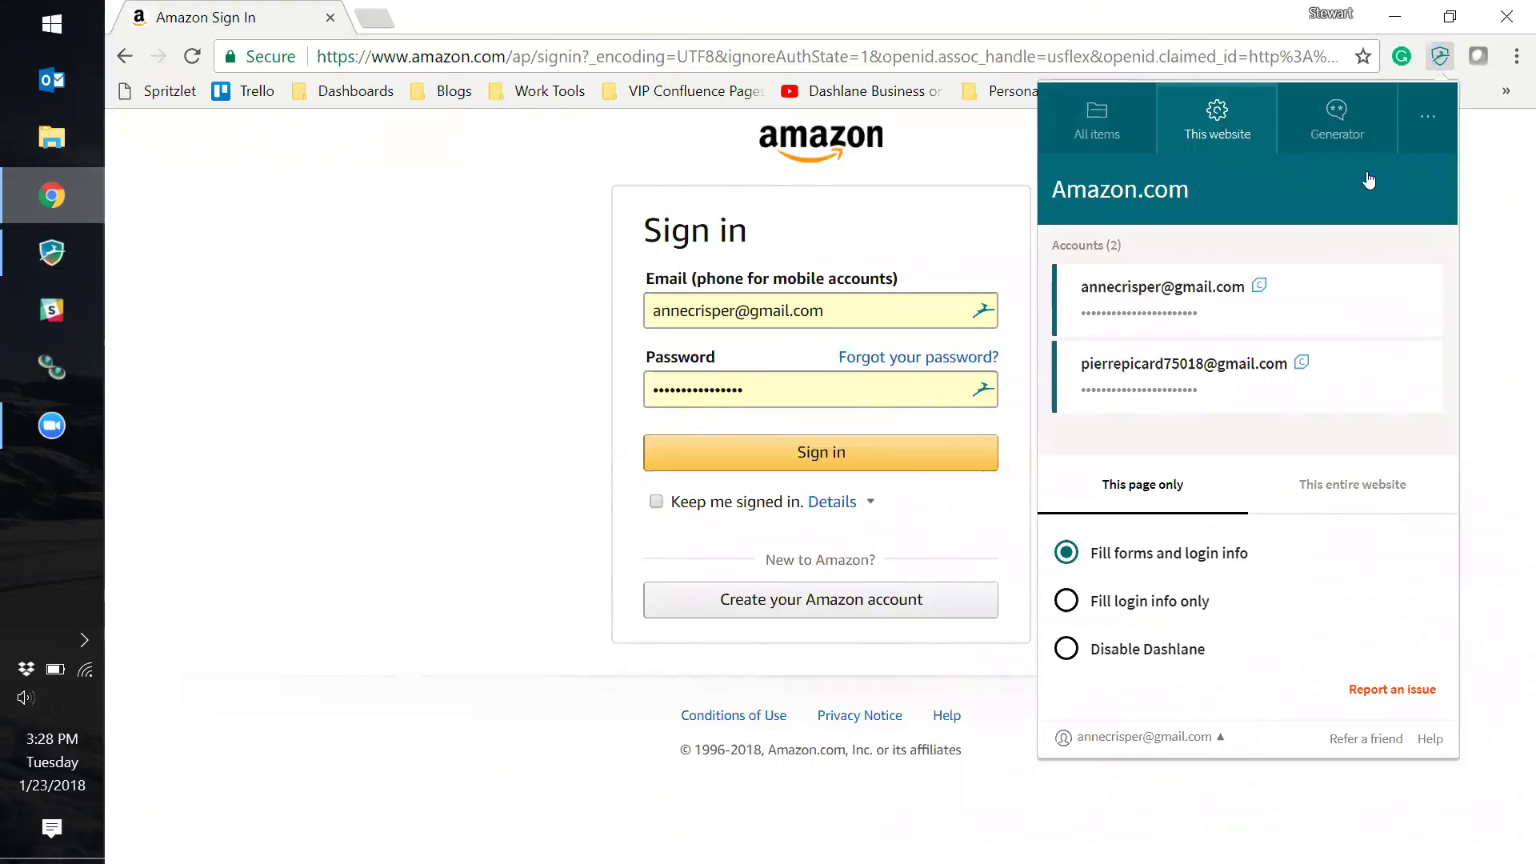
pyautogui.click(521, 463)
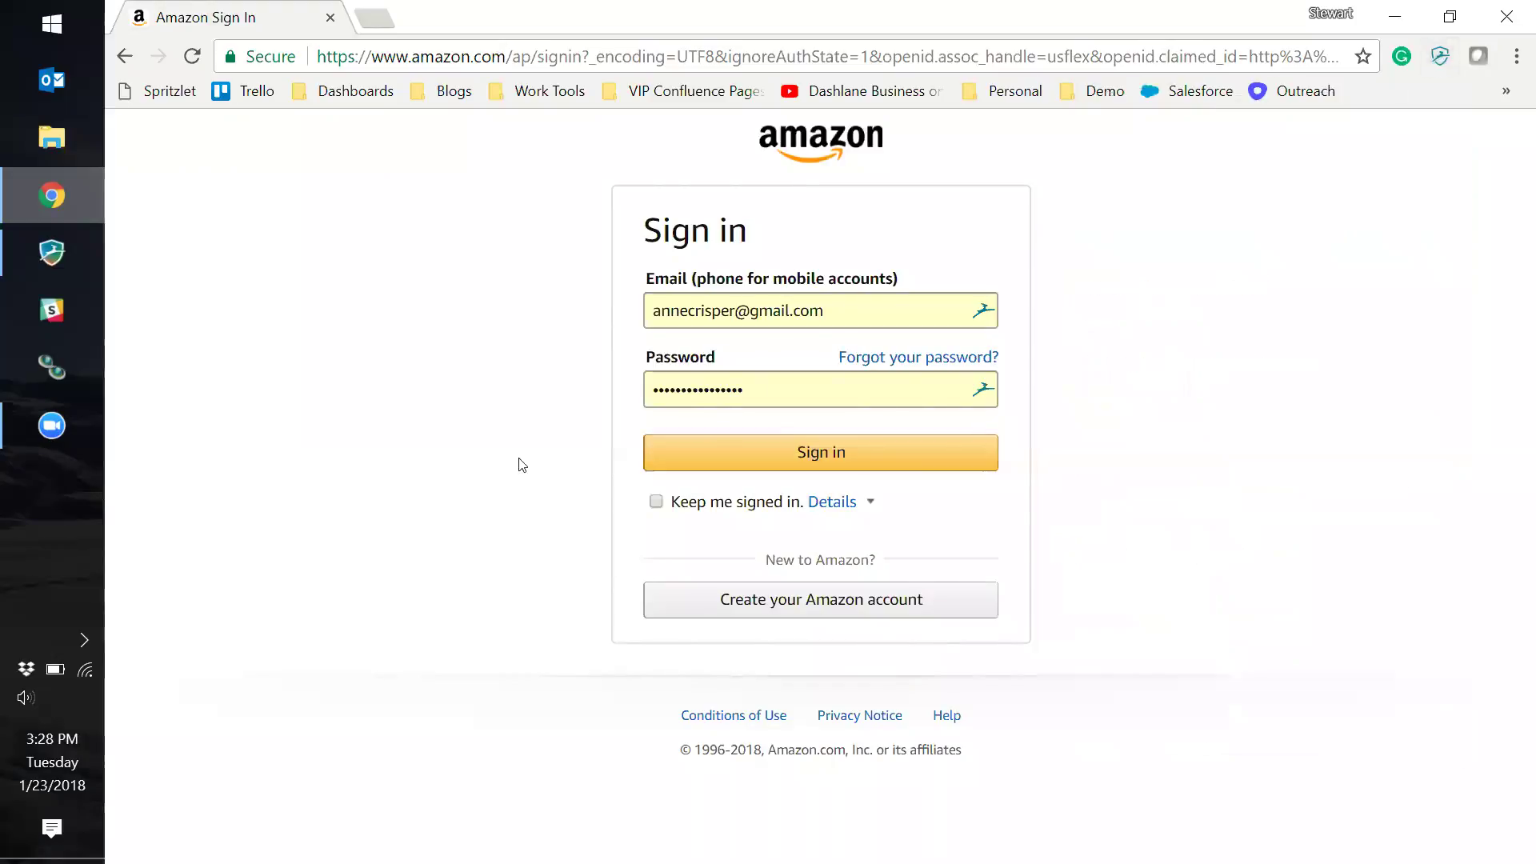
# - Sign in to Amazon with the autofilled login and open the change password form under the account's Login & security settings
pyautogui.click(668, 470)
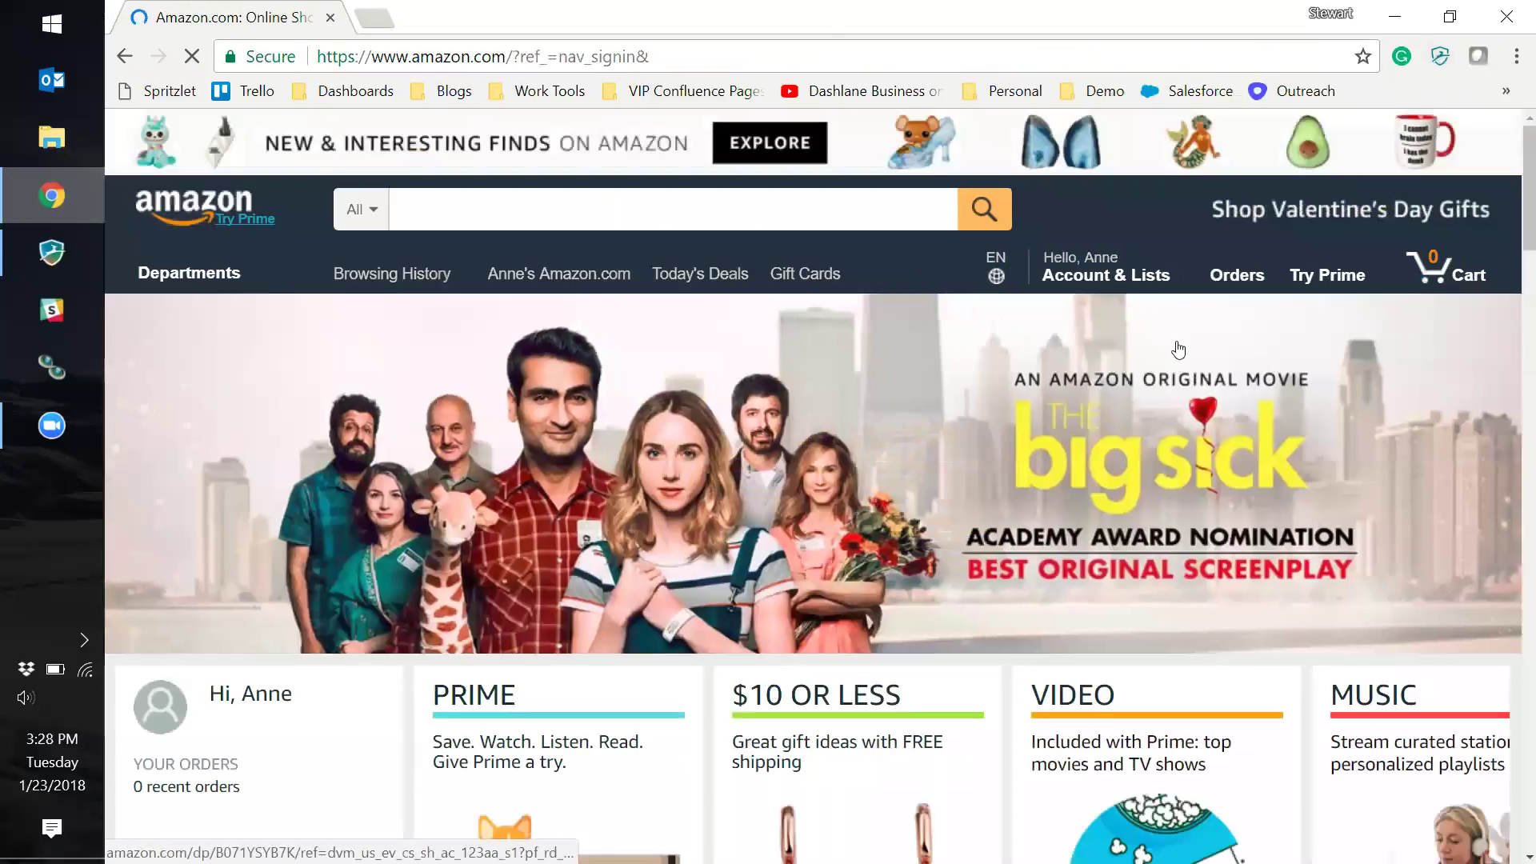
pyautogui.moveTo(1155, 283)
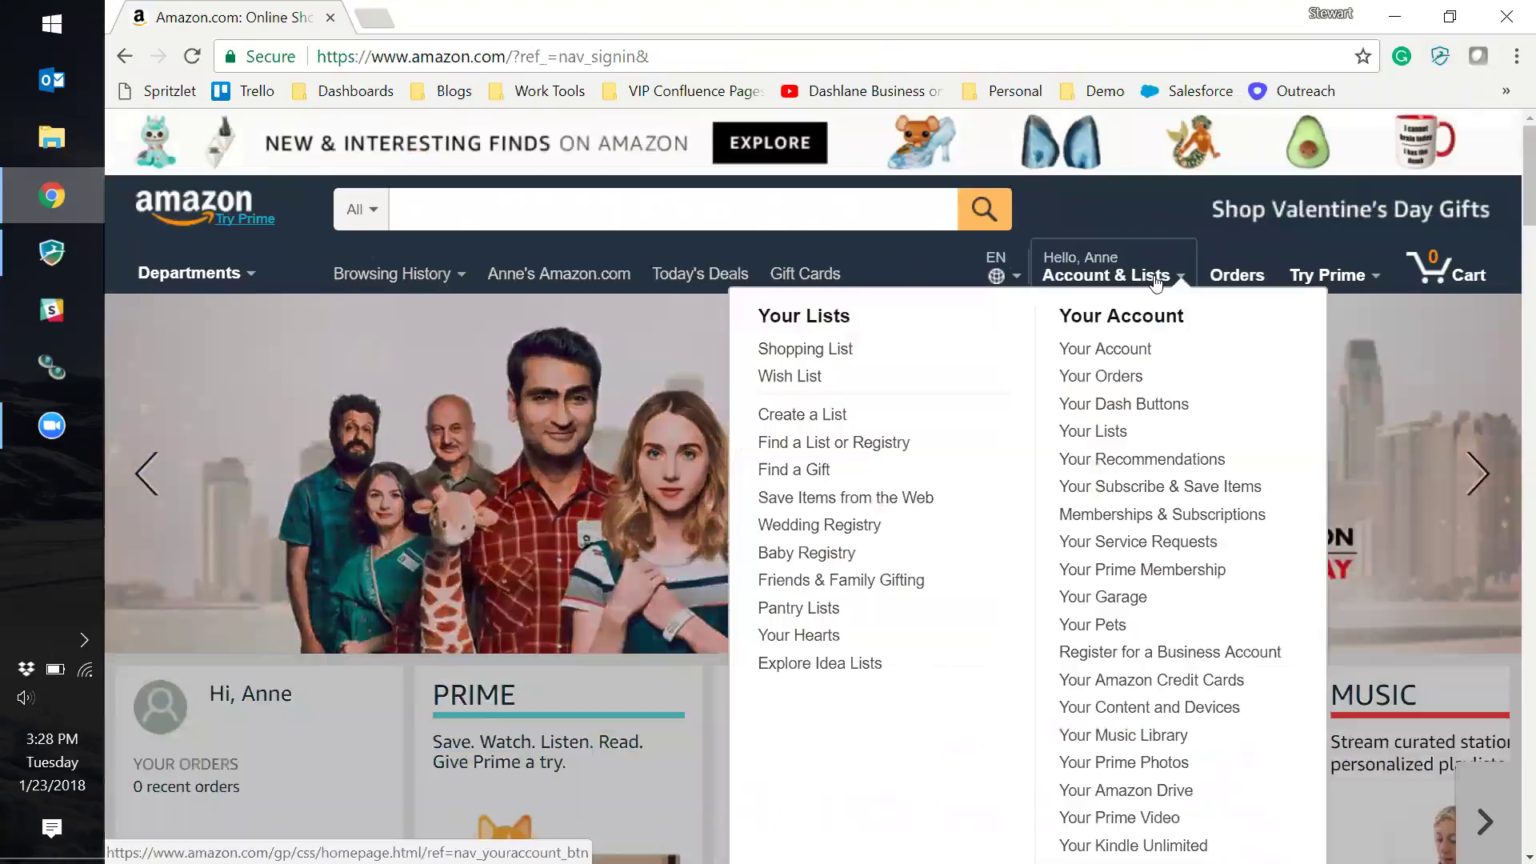
pyautogui.click(1142, 357)
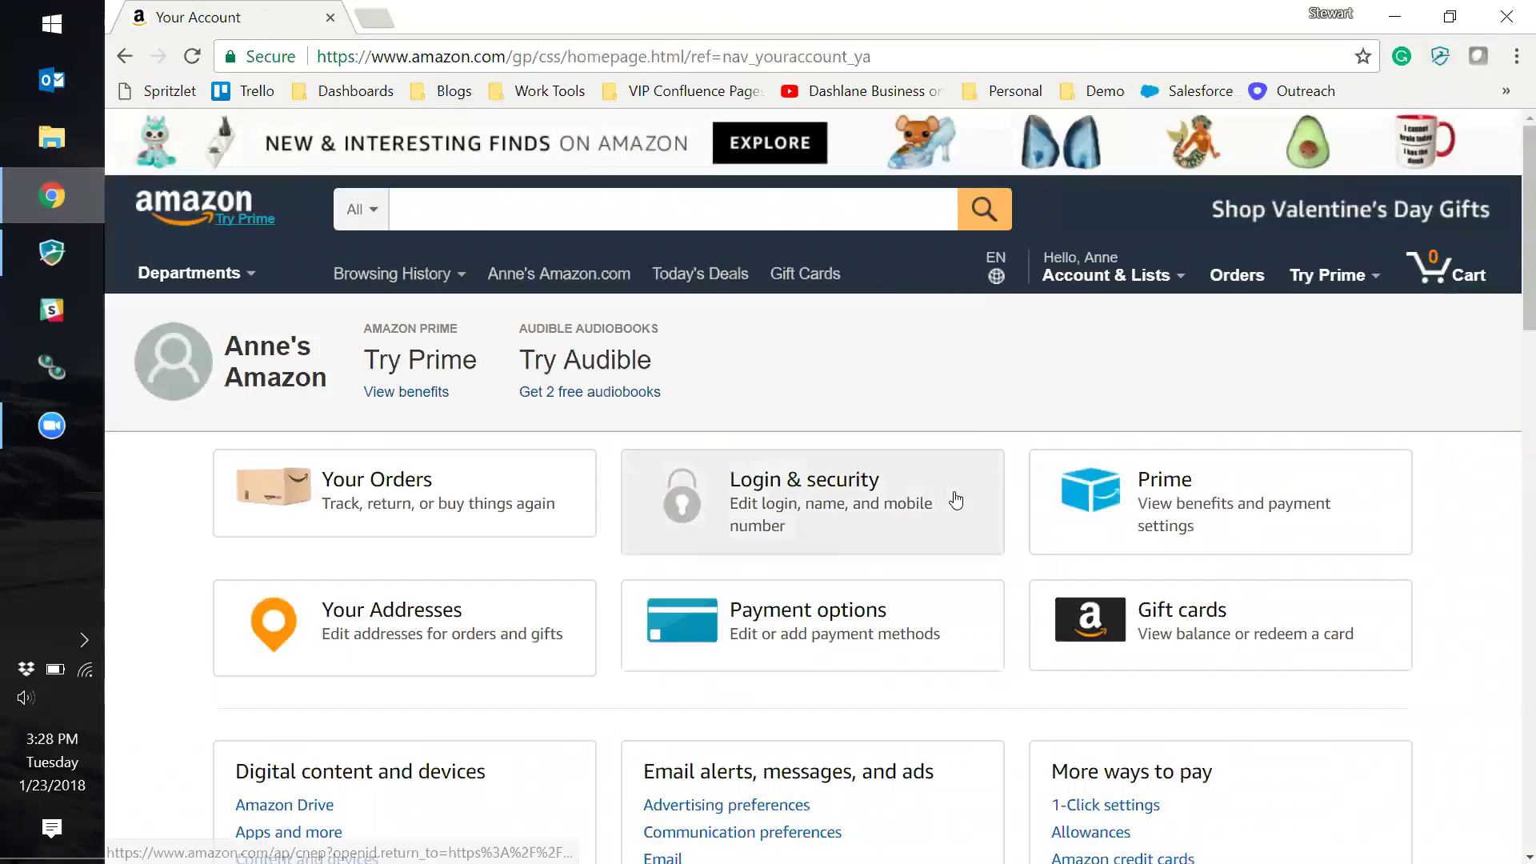
pyautogui.click(956, 500)
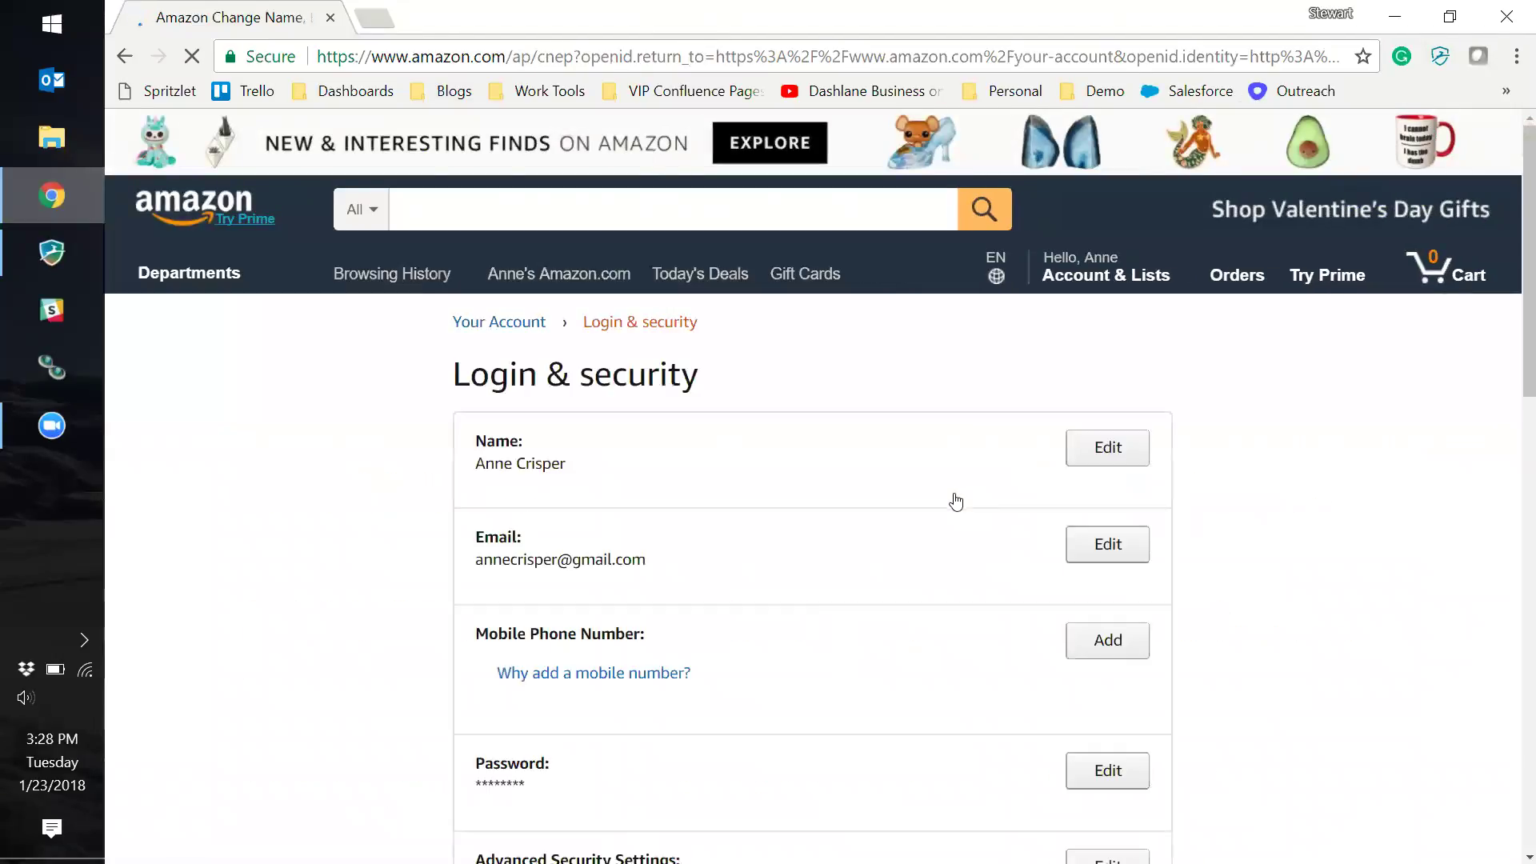
pyautogui.scroll(-2, 796, 620)
pyautogui.click(1144, 598)
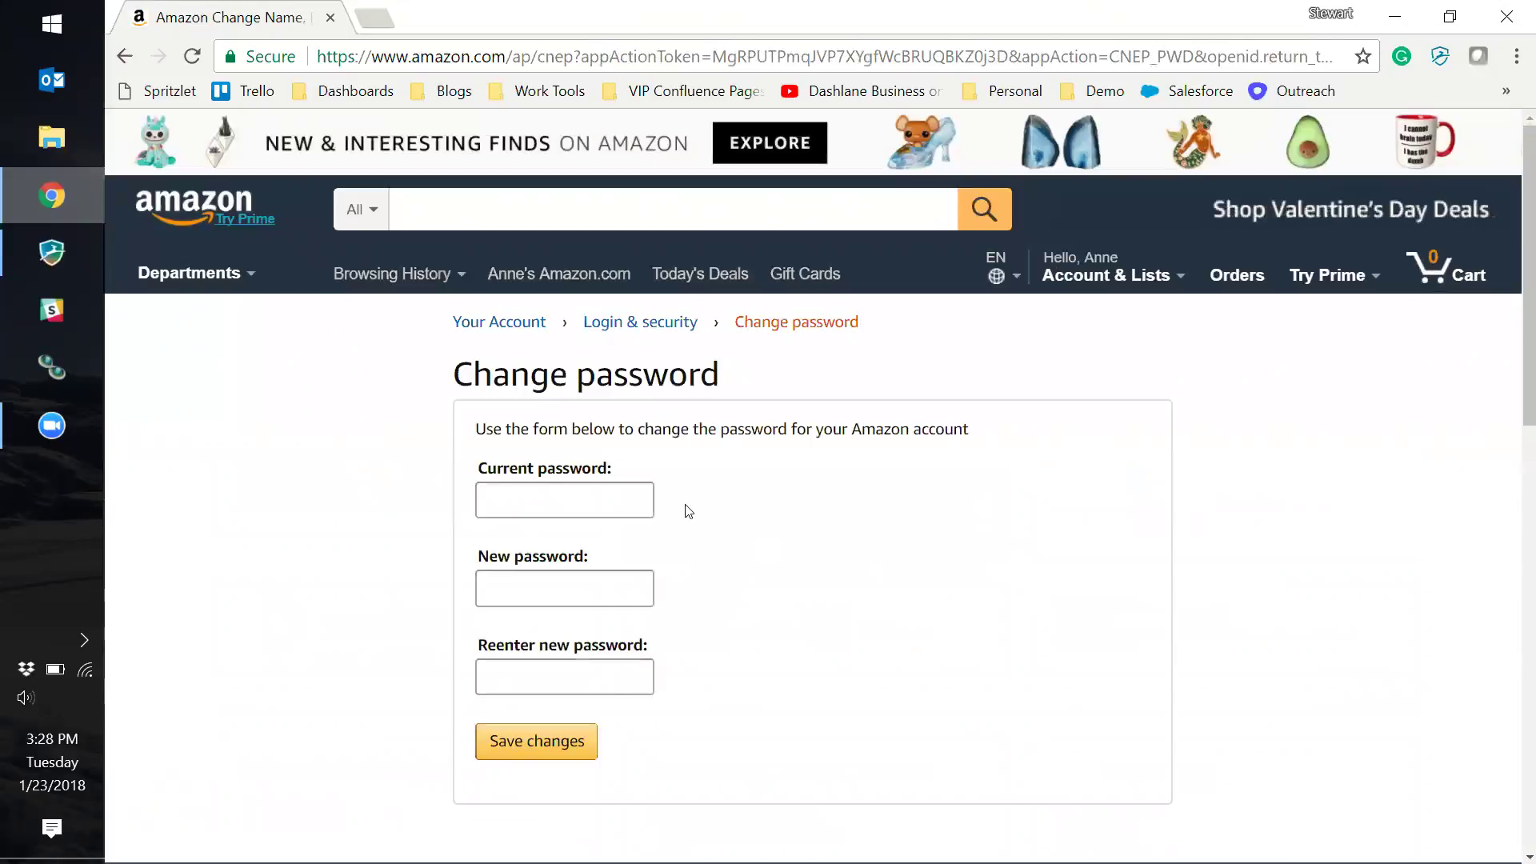
pyautogui.scroll(-1, 715, 690)
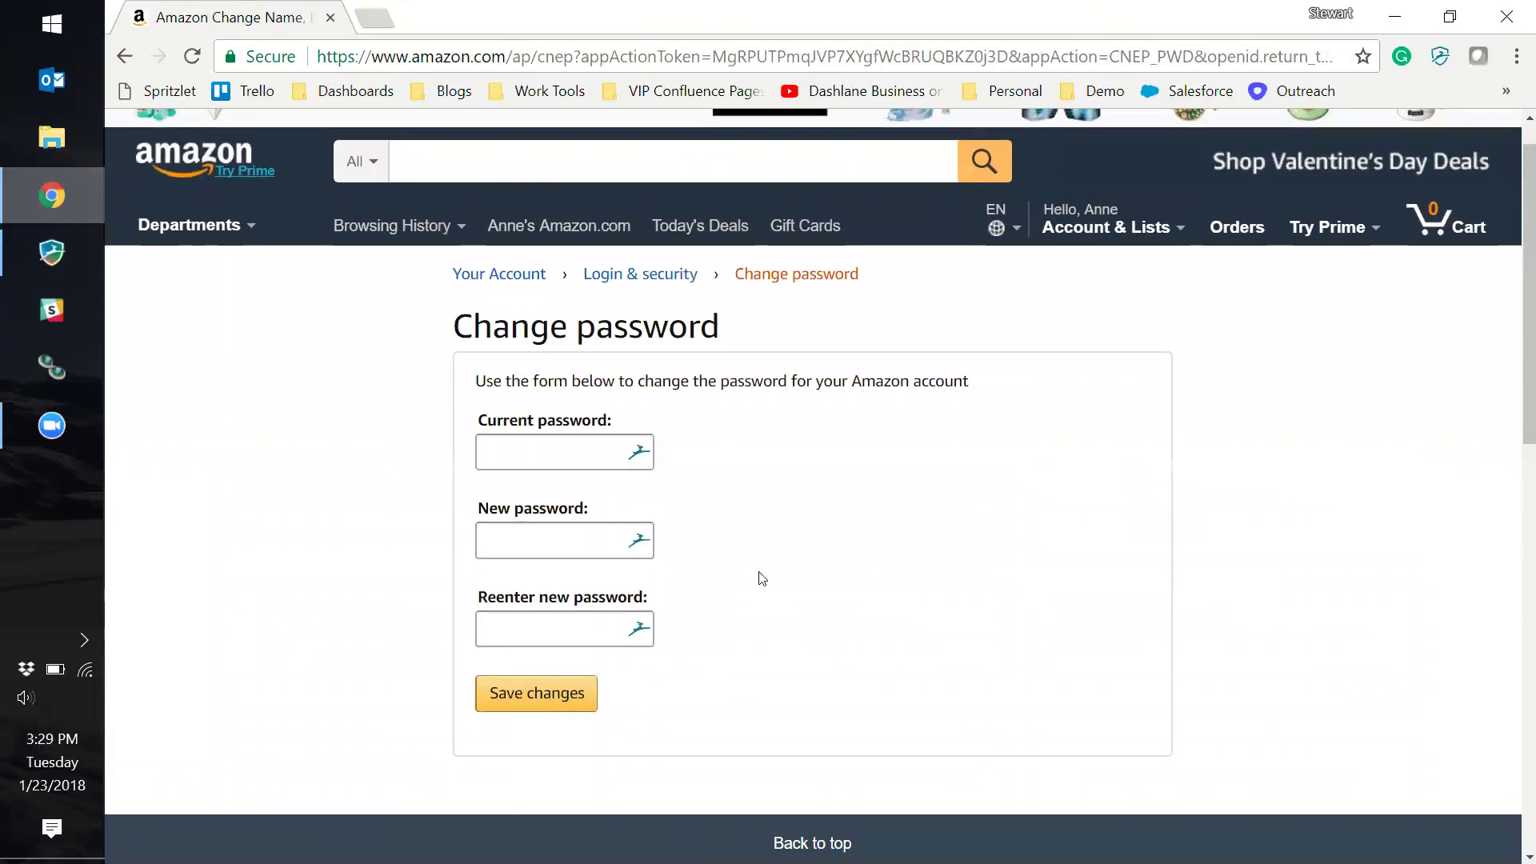
# - Fill in the current password from the saved amazon.com login that matches the signed-in account
pyautogui.click(590, 465)
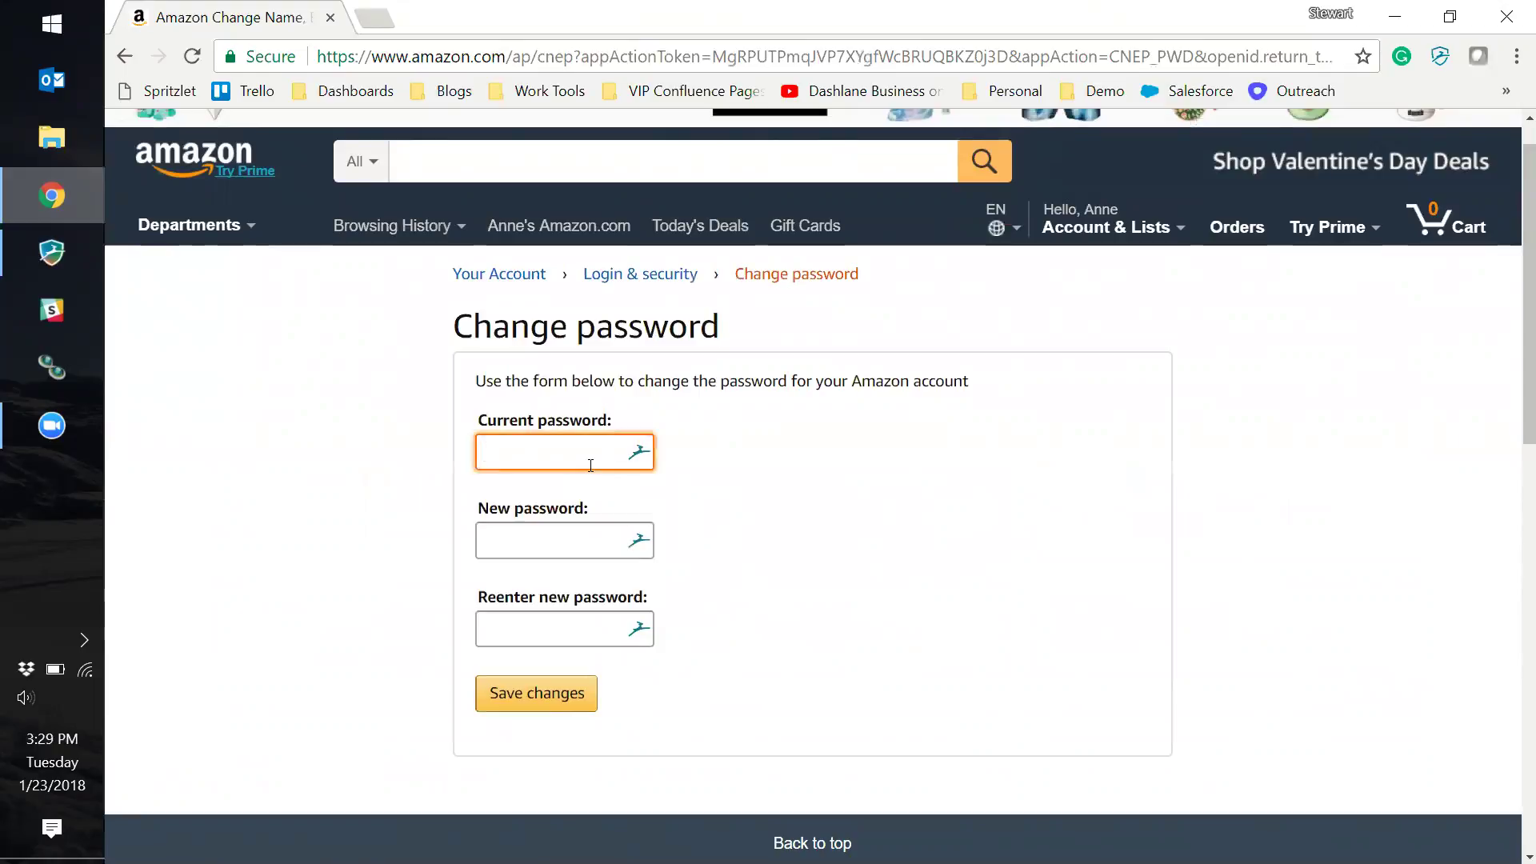
pyautogui.click(580, 458)
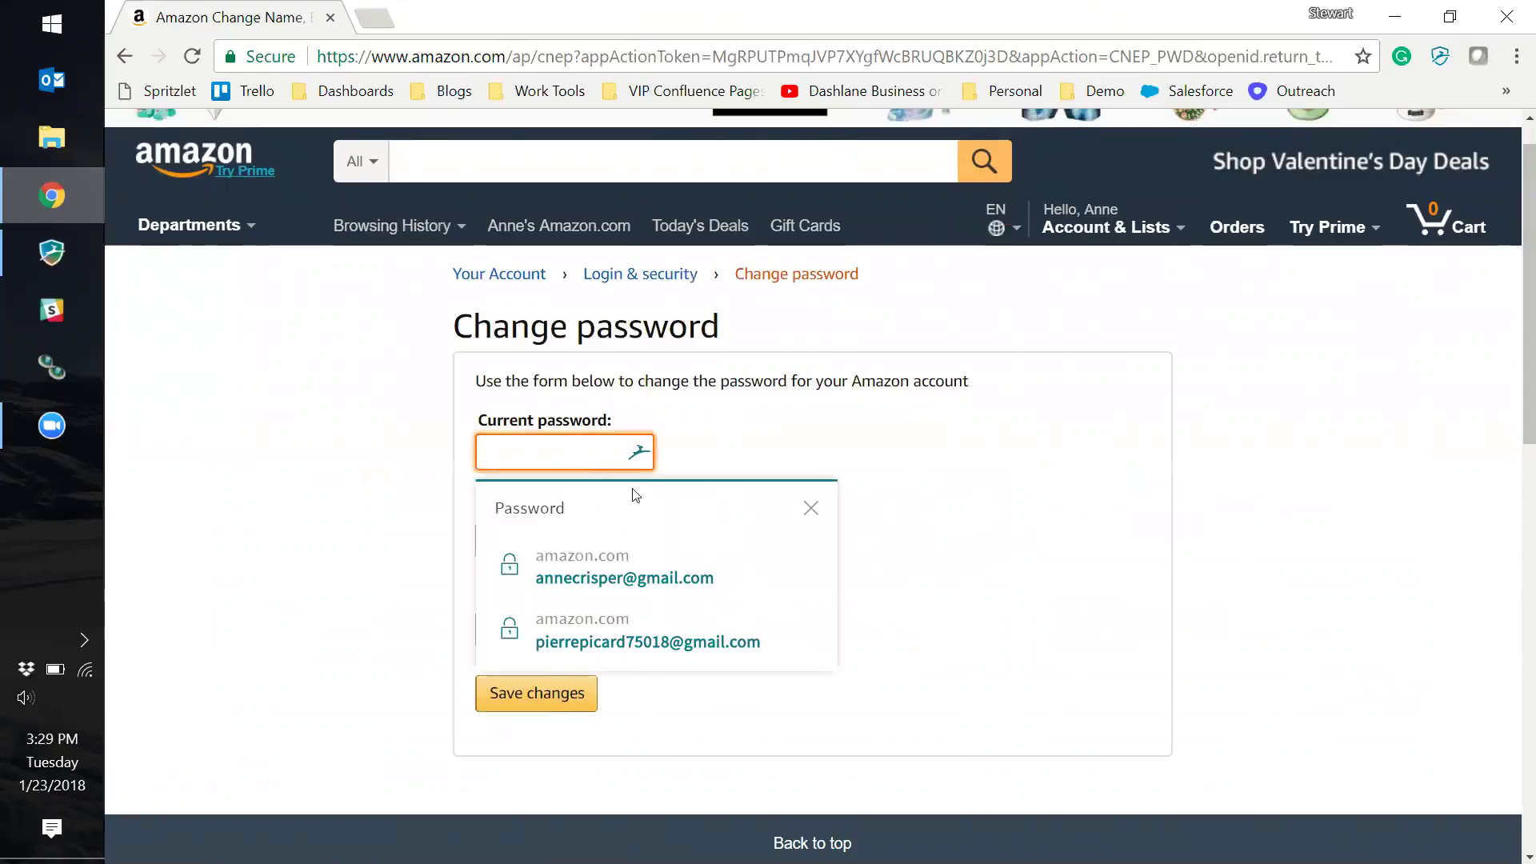
pyautogui.click(750, 576)
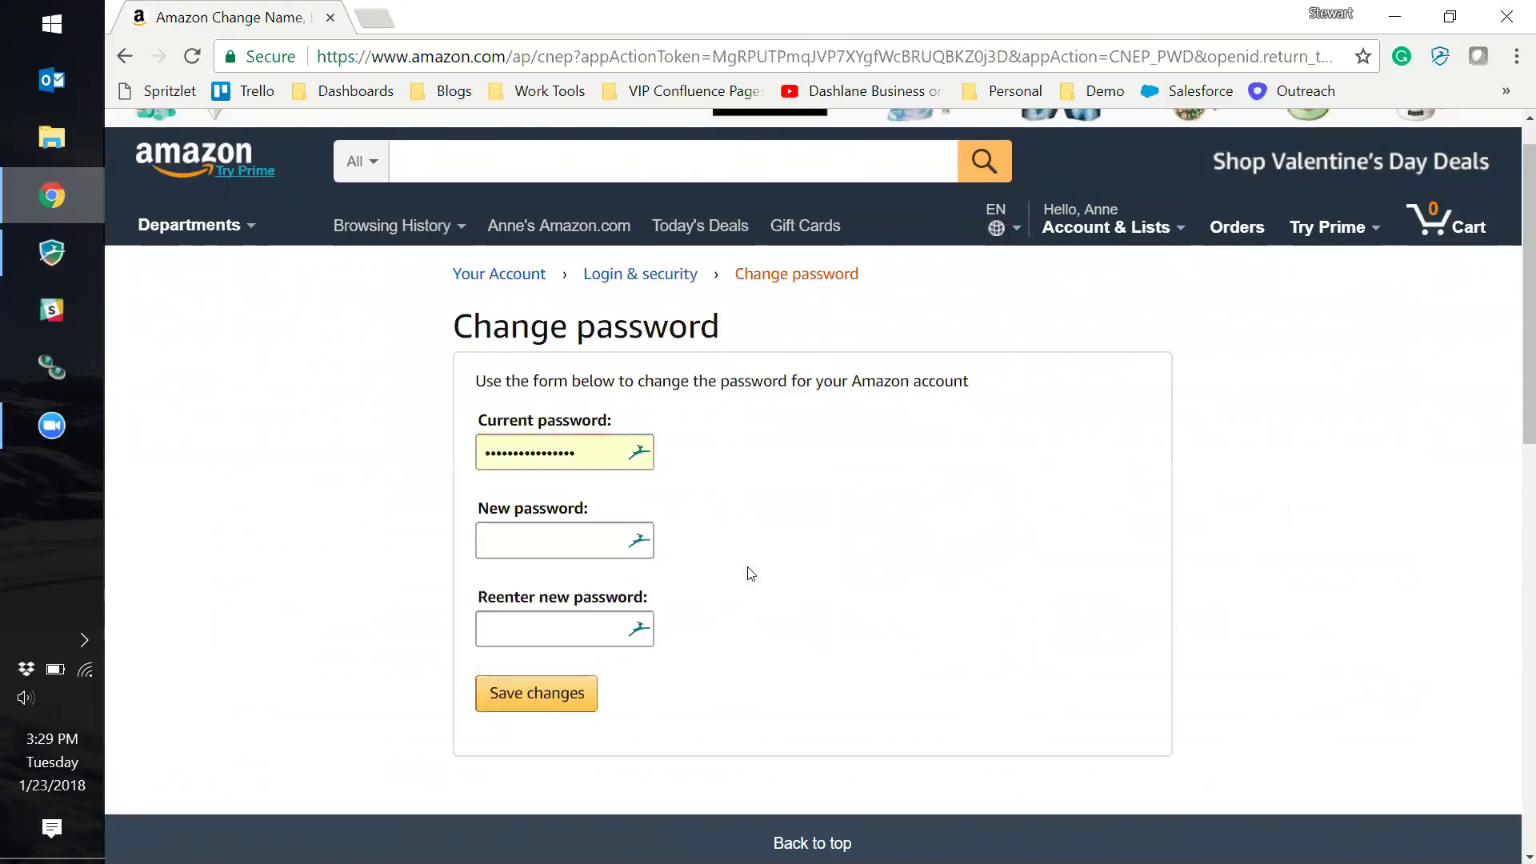
# - Change the Amazon password to a generated strong password and replace the amazon.com password stored in Dashlane
pyautogui.click(579, 550)
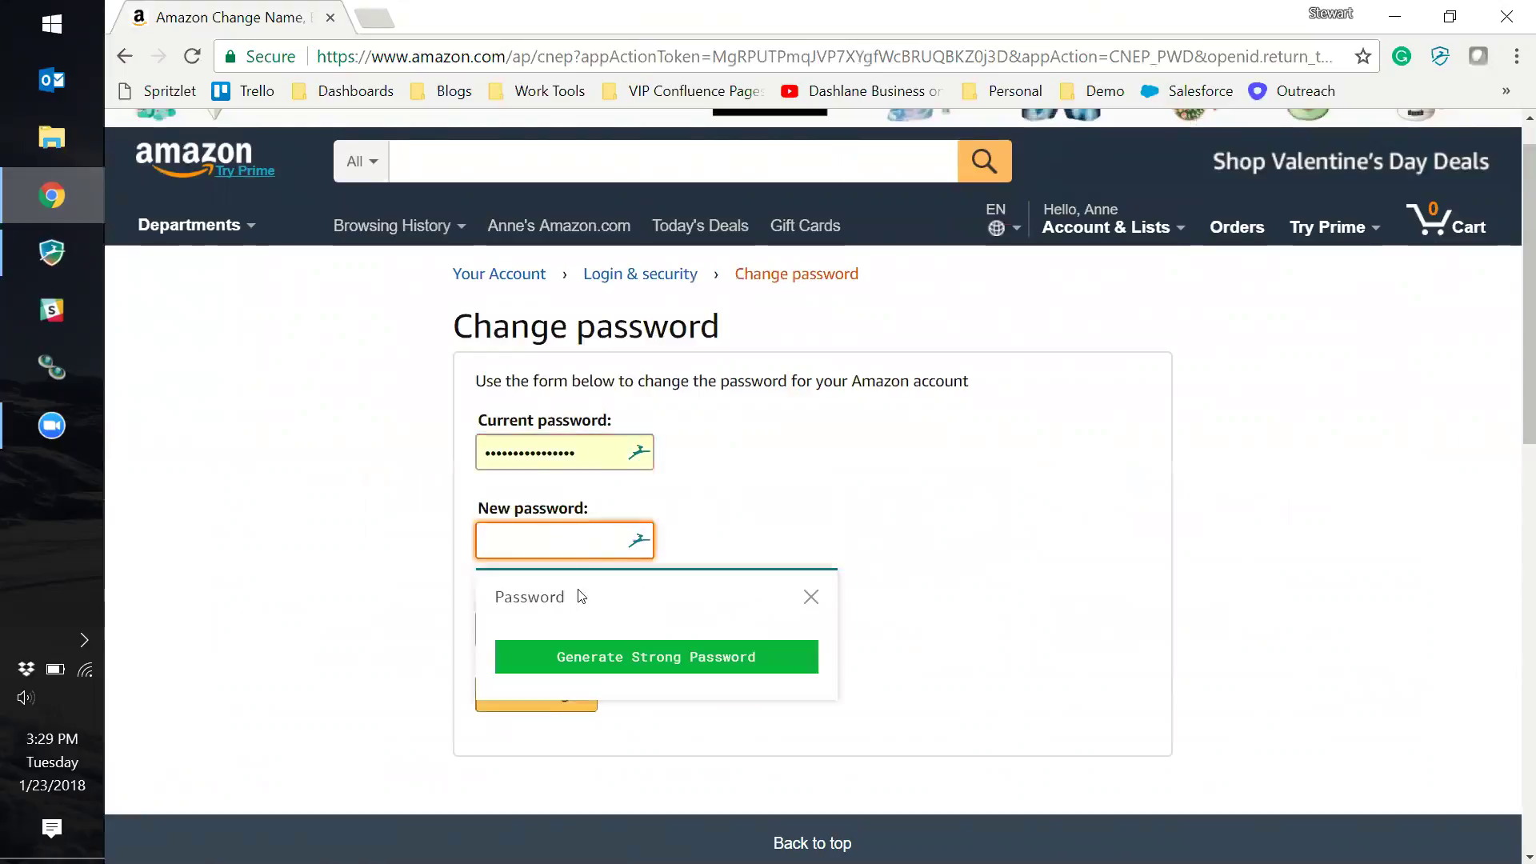
pyautogui.click(587, 656)
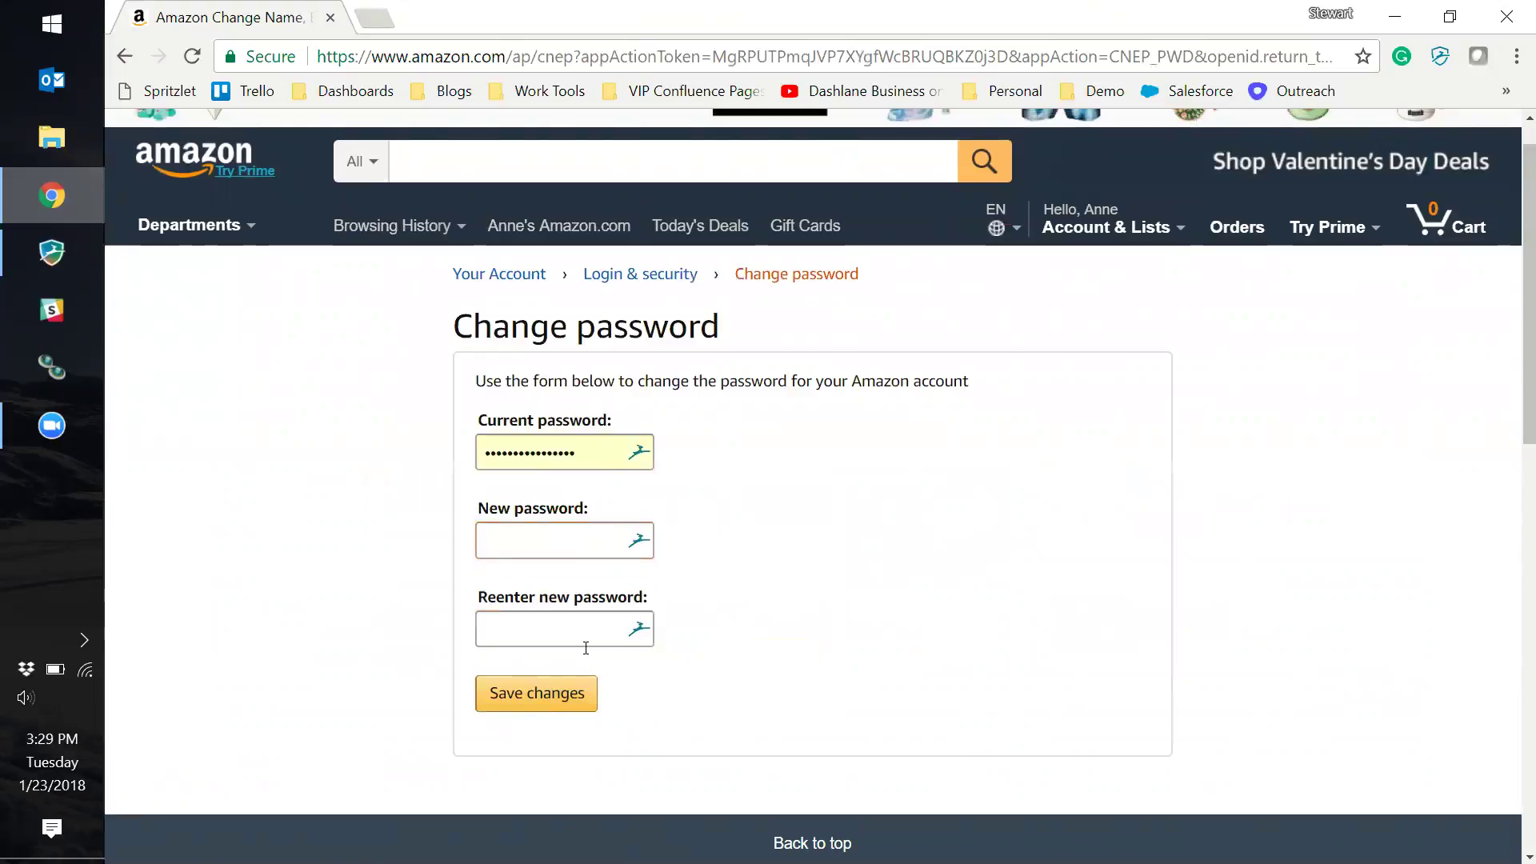
pyautogui.click(588, 704)
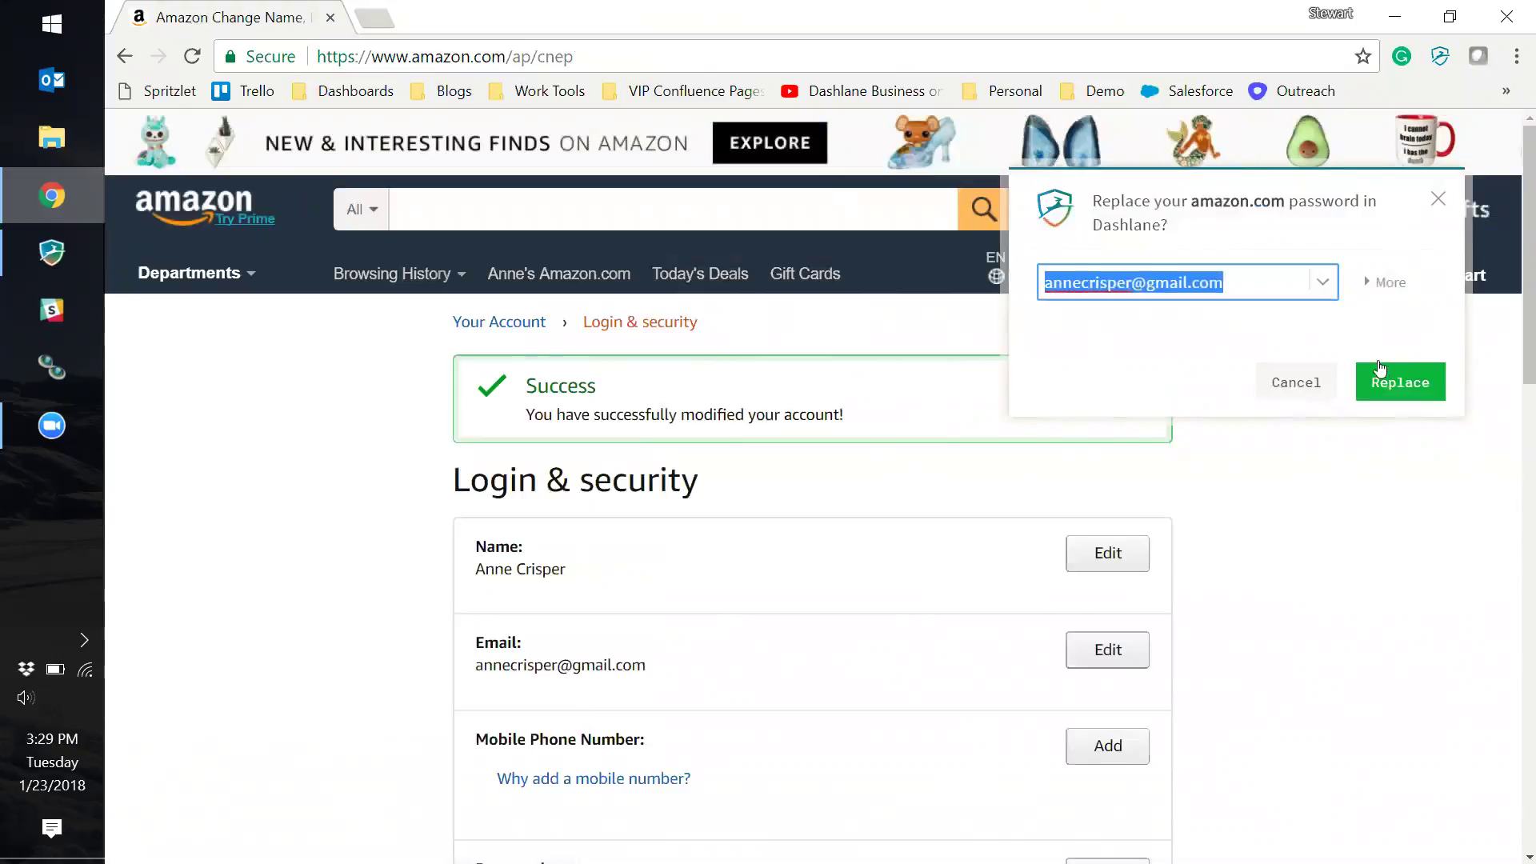
pyautogui.click(1383, 377)
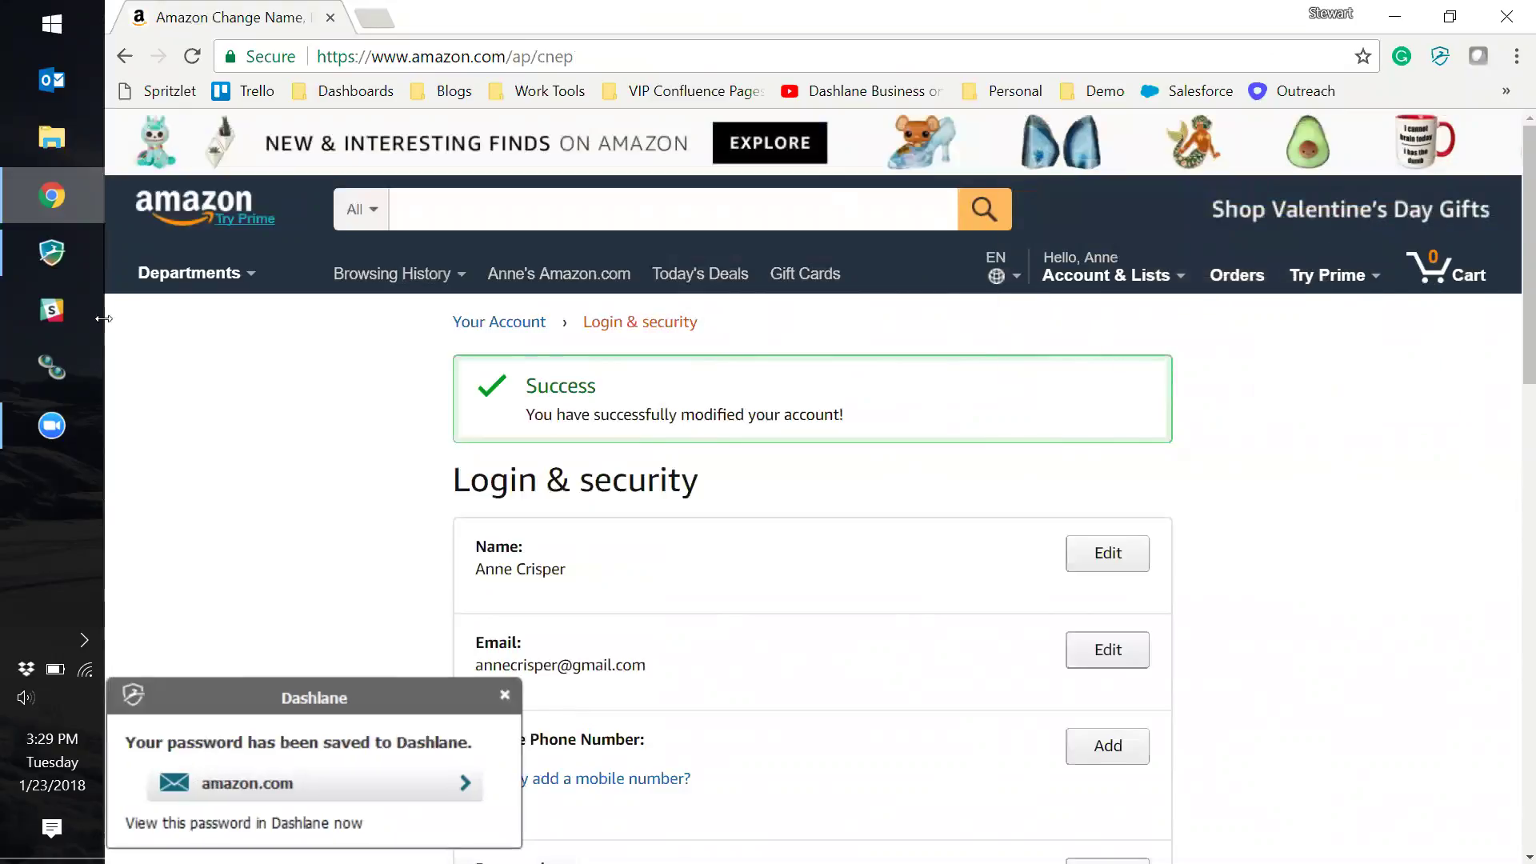
# - Switch to the Dashlane desktop app, open the amazon.com login from the search for "ama", and reveal its password
pyautogui.click(53, 248)
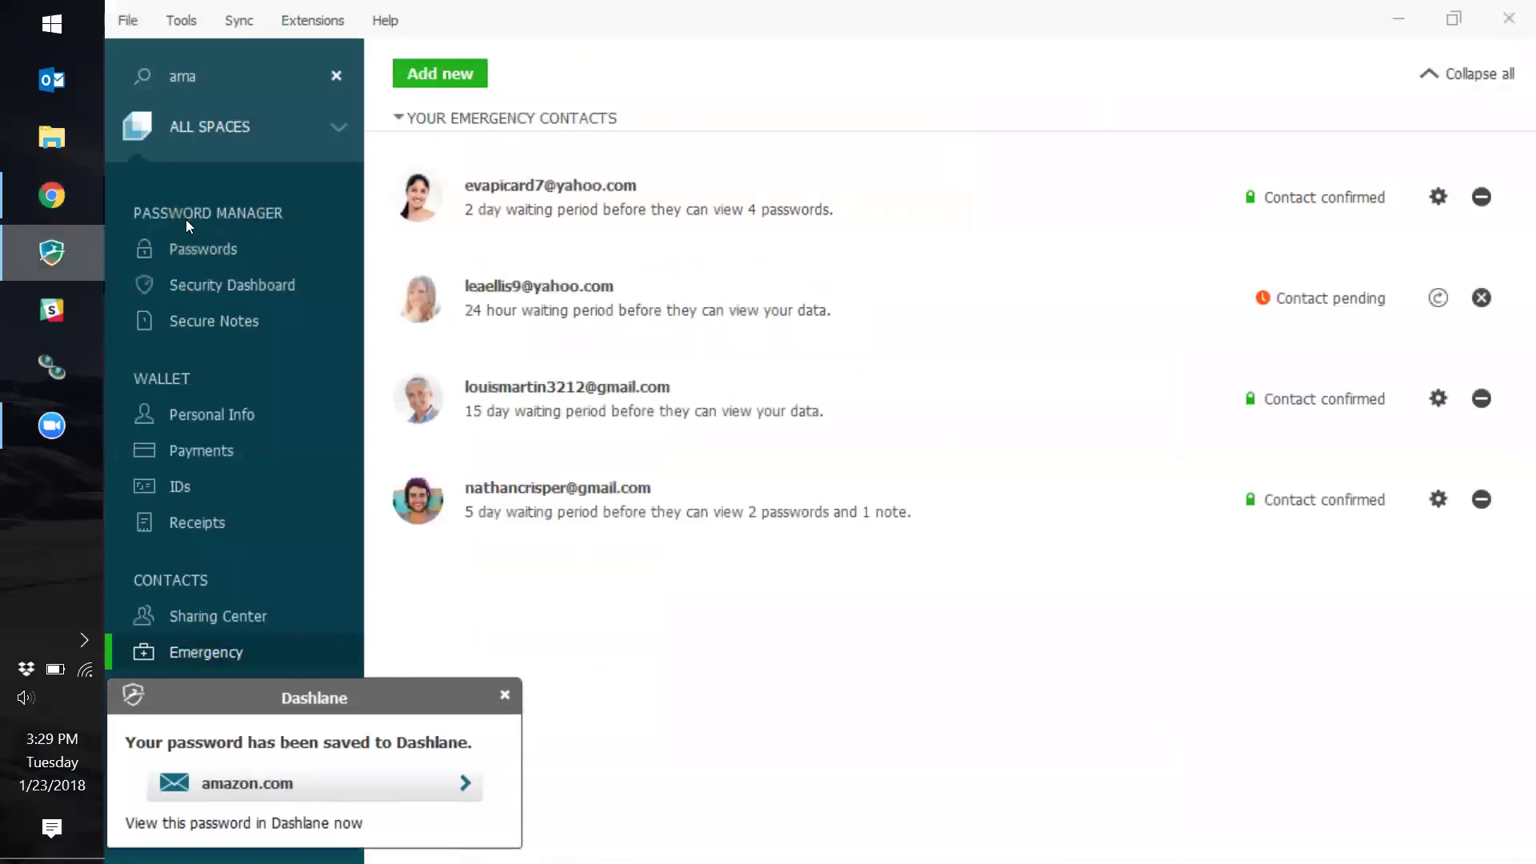
pyautogui.click(249, 78)
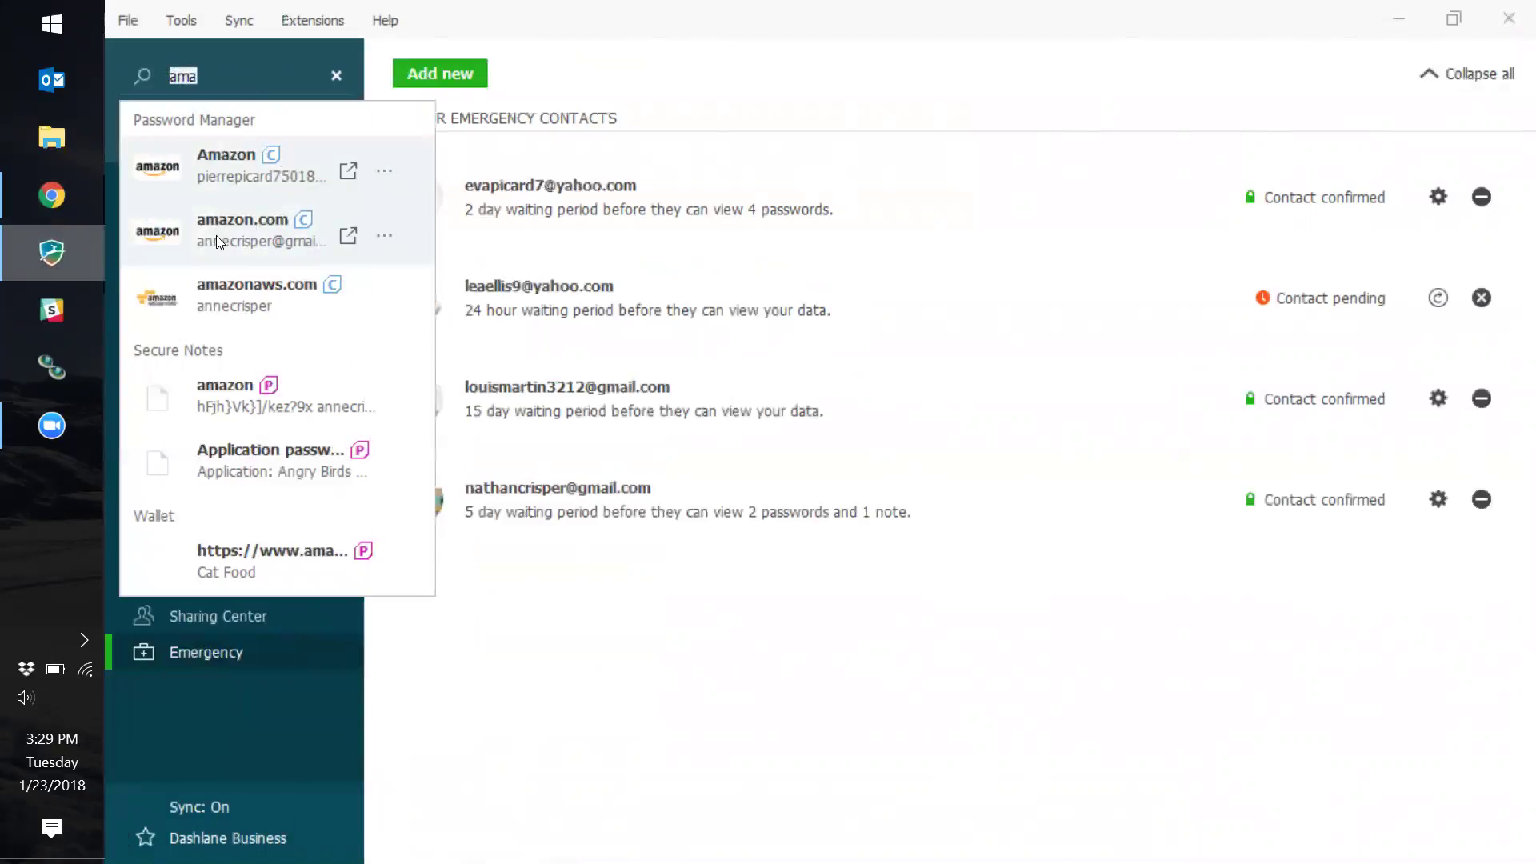
pyautogui.click(216, 236)
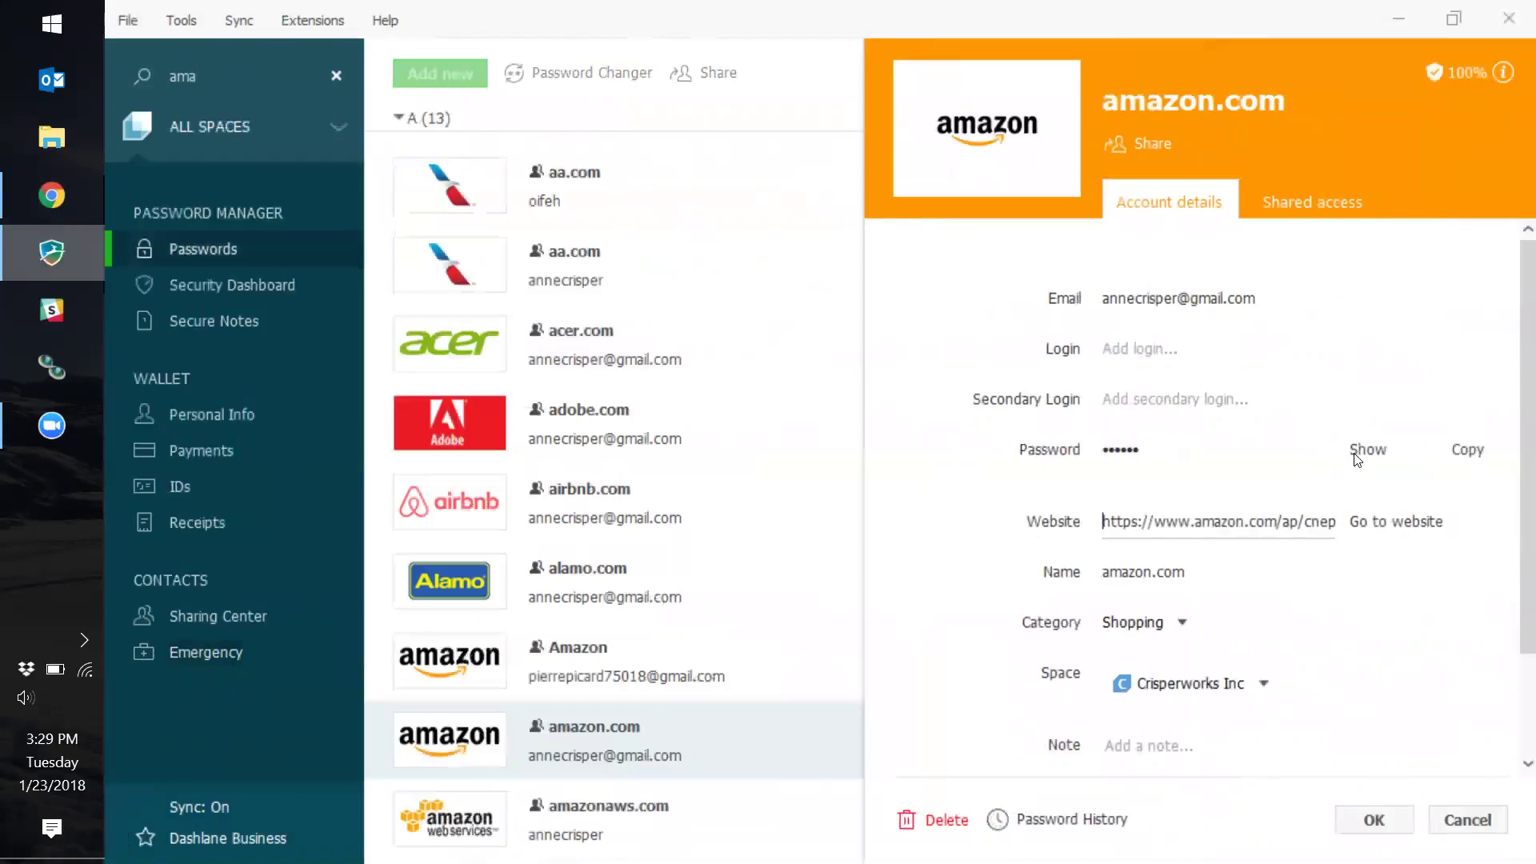
pyautogui.click(1360, 452)
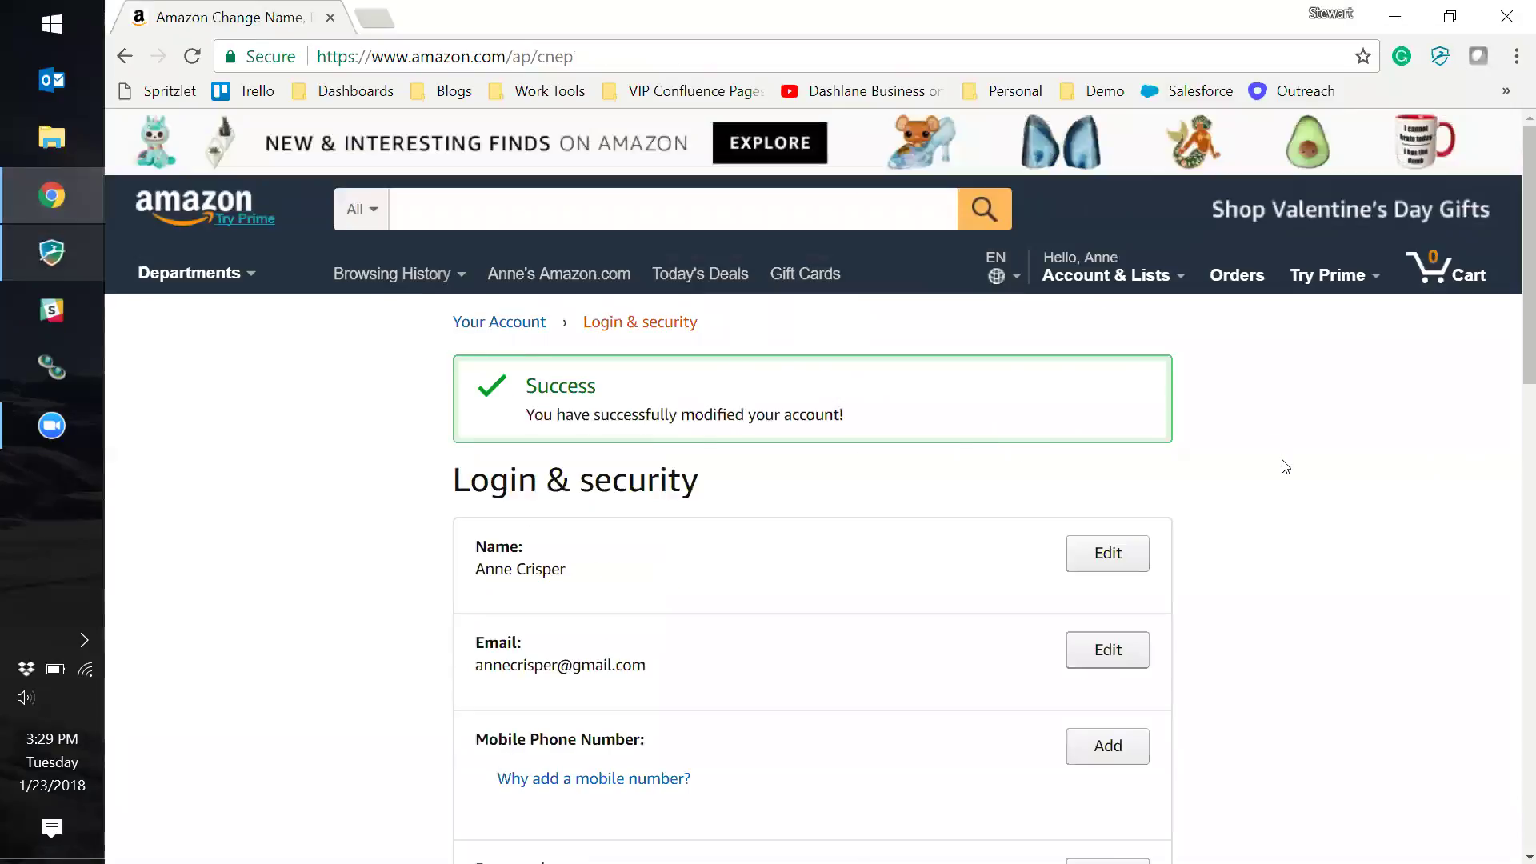
# - Open the password generator in the Dashlane browser extension and enable avoiding ambiguous characters
pyautogui.click(1441, 56)
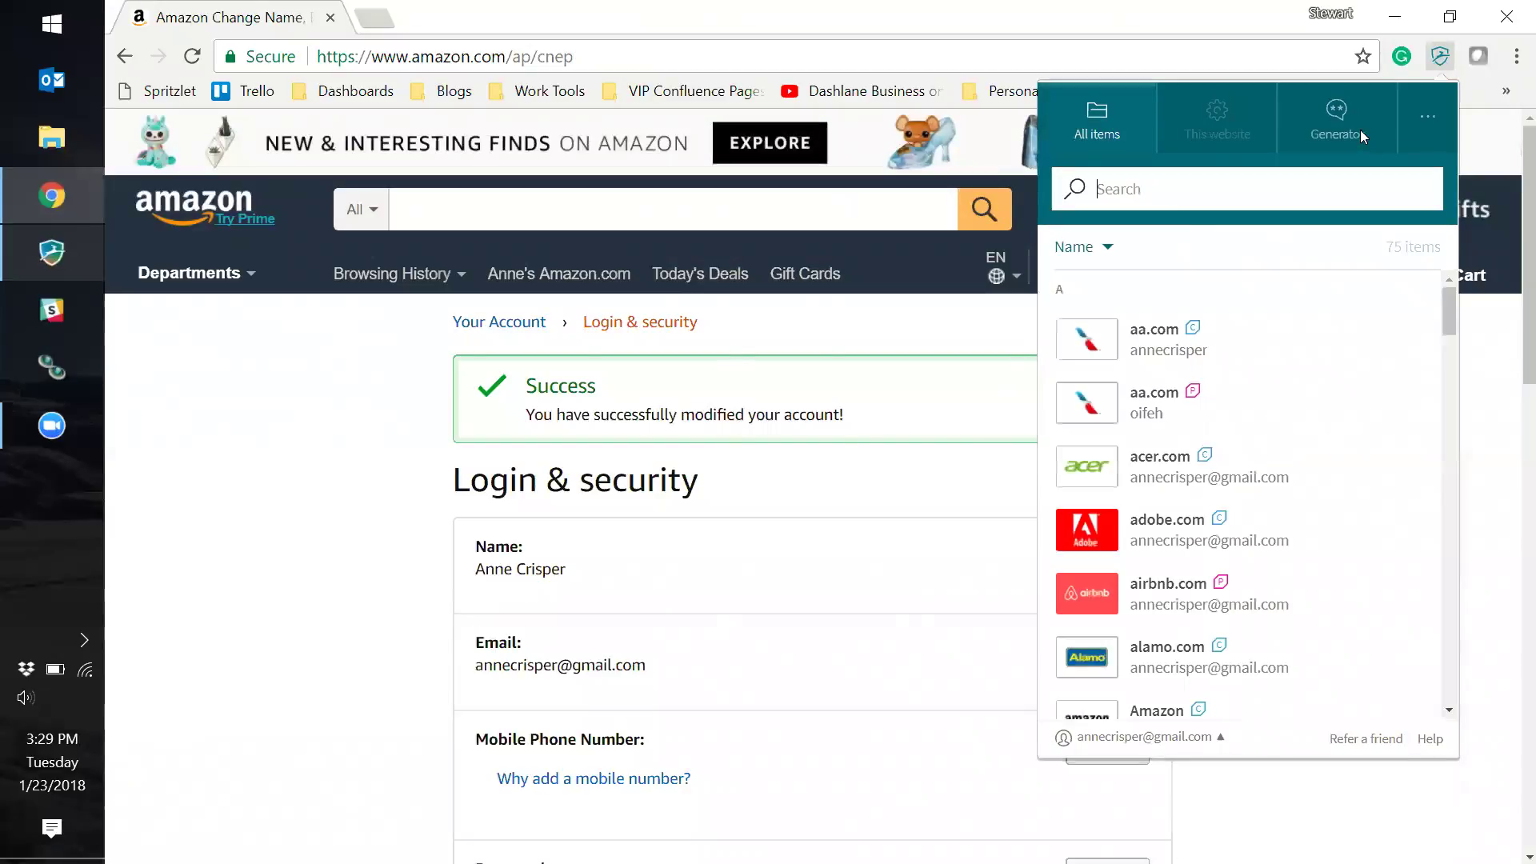
pyautogui.click(1350, 130)
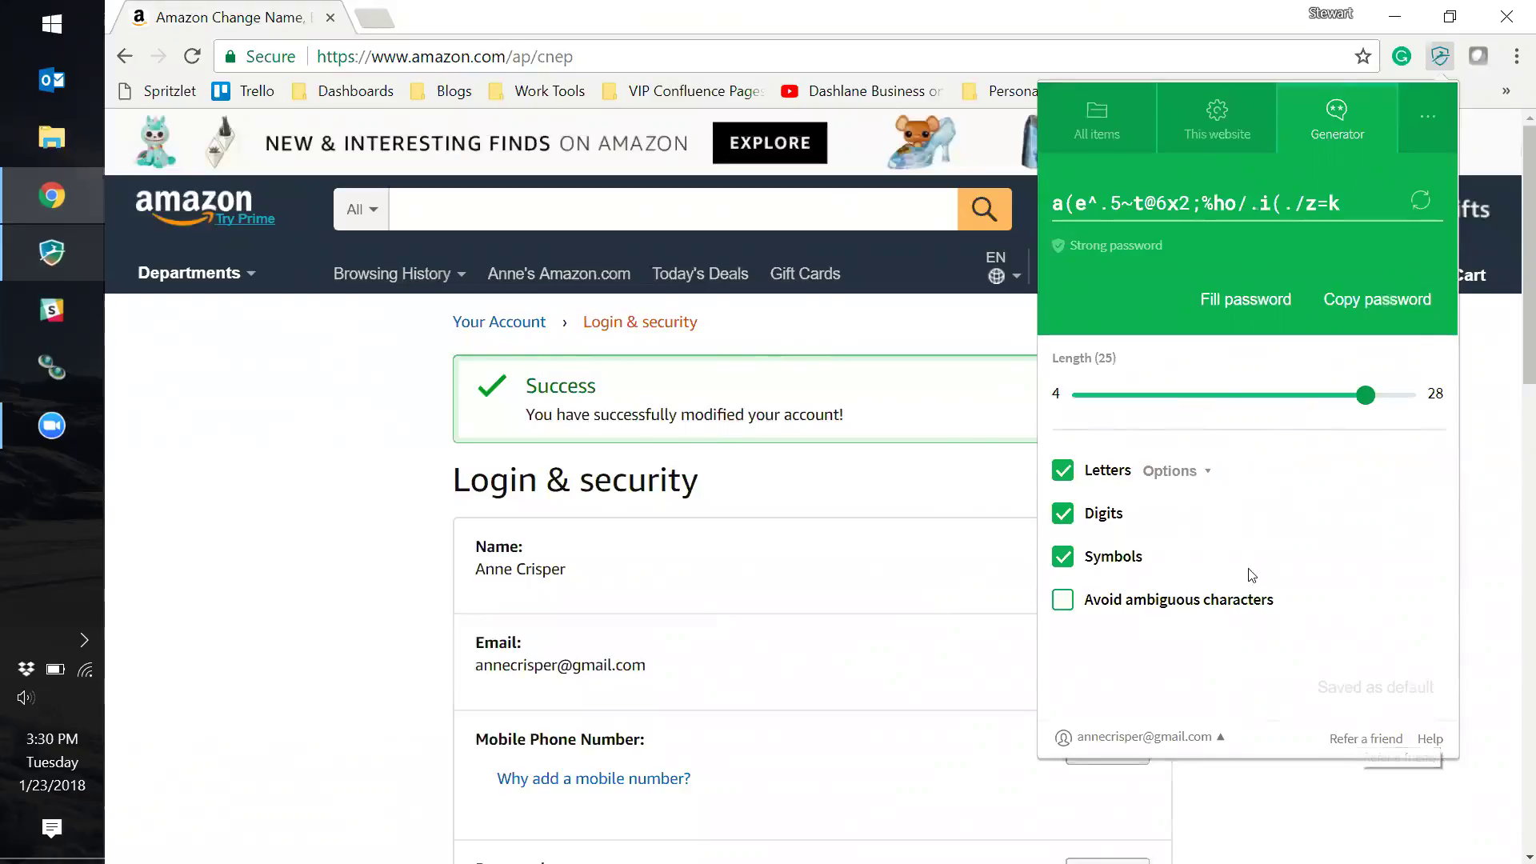
pyautogui.click(1174, 615)
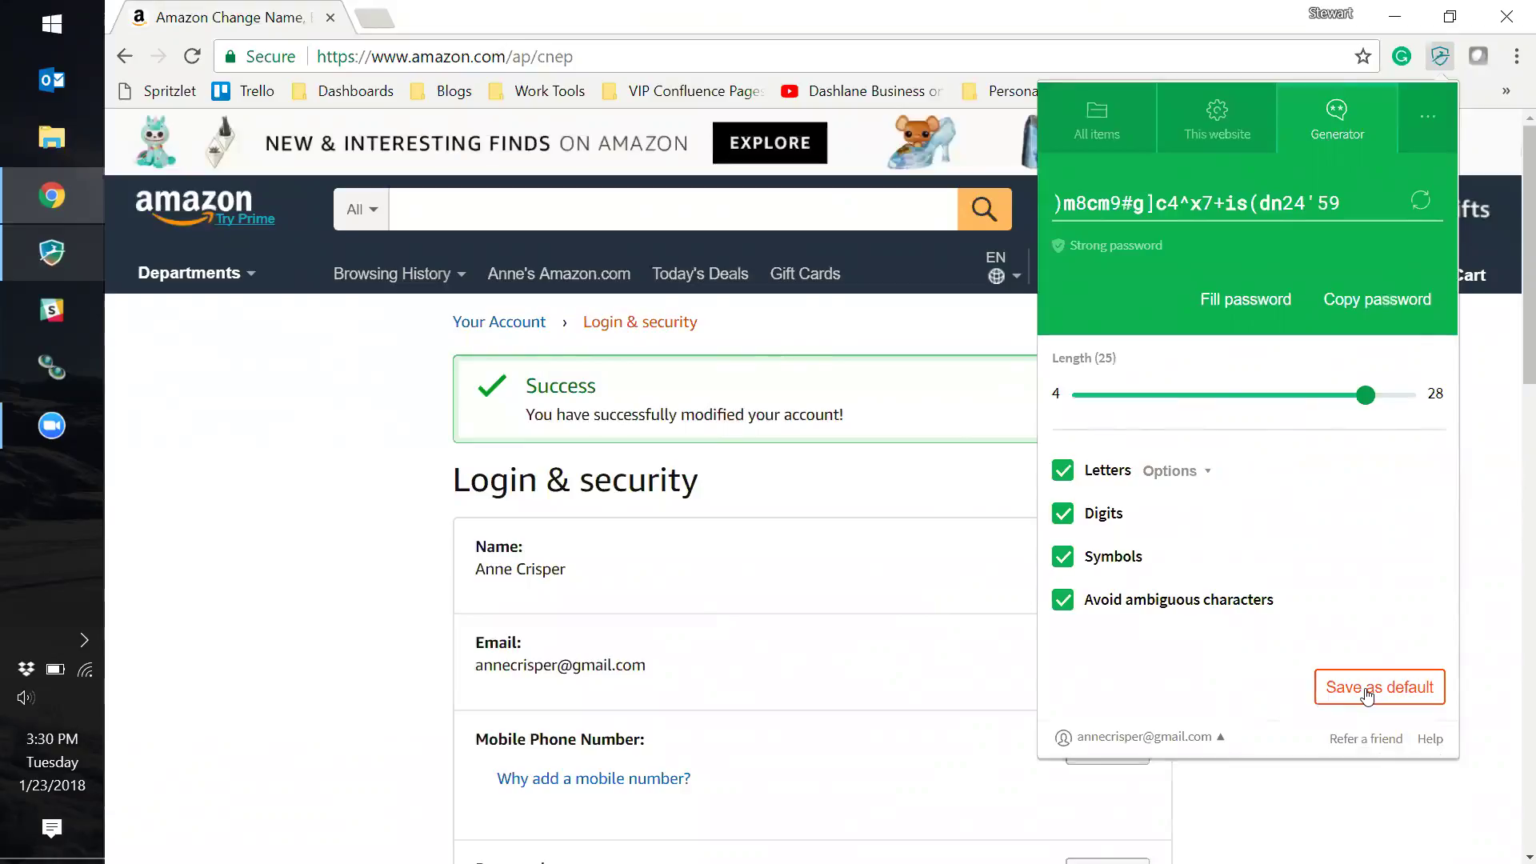
pyautogui.click(1469, 553)
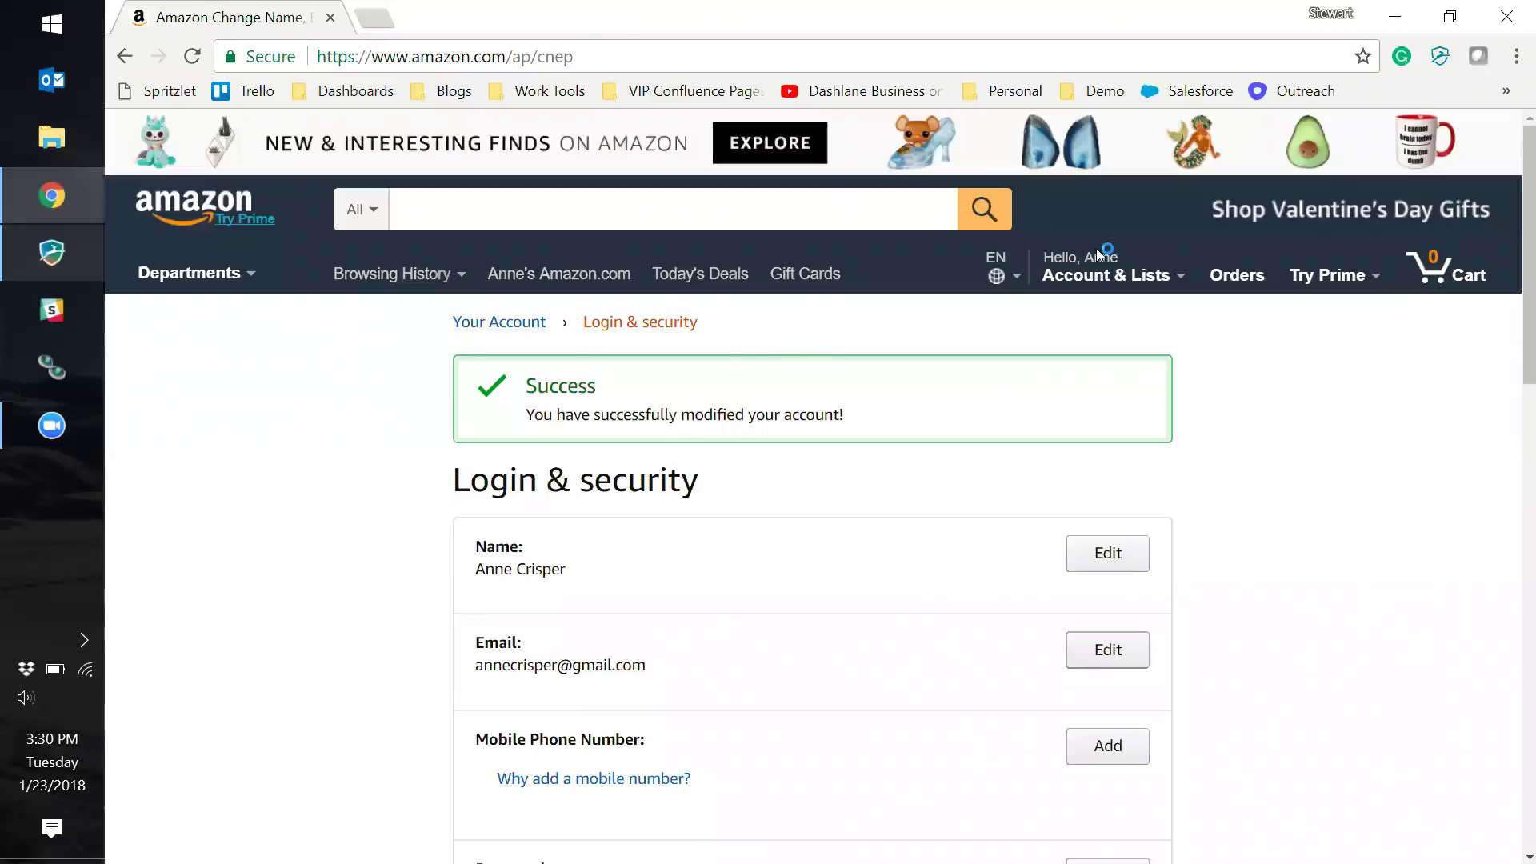
# - Open the Credit card demo bookmark in a new browser tab and look over the Transmit 5 order form
pyautogui.hotkey('ctrl', 't')
pyautogui.click(1079, 98)
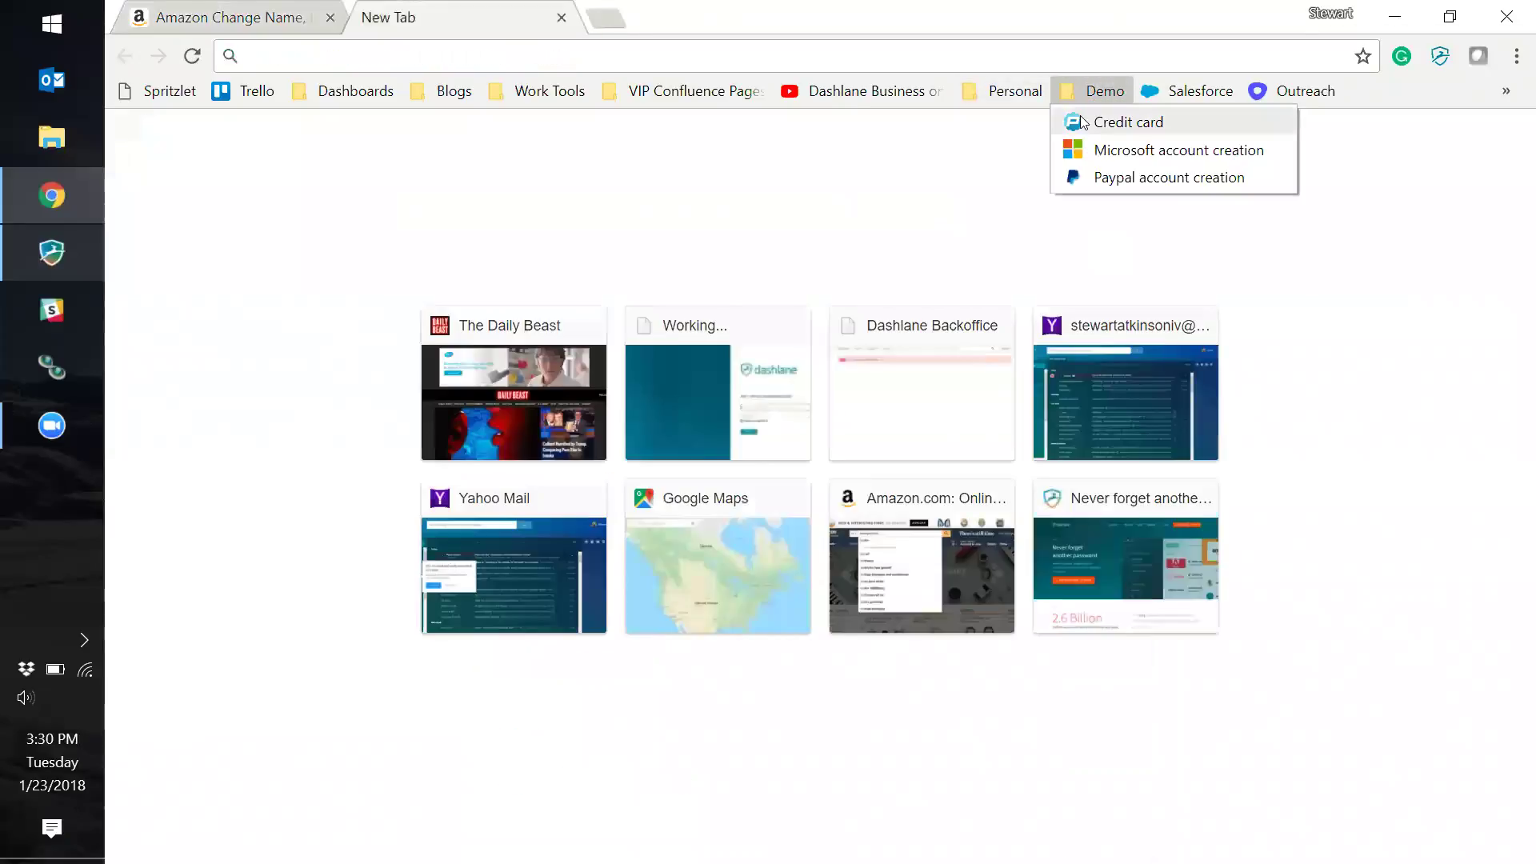
pyautogui.click(1128, 122)
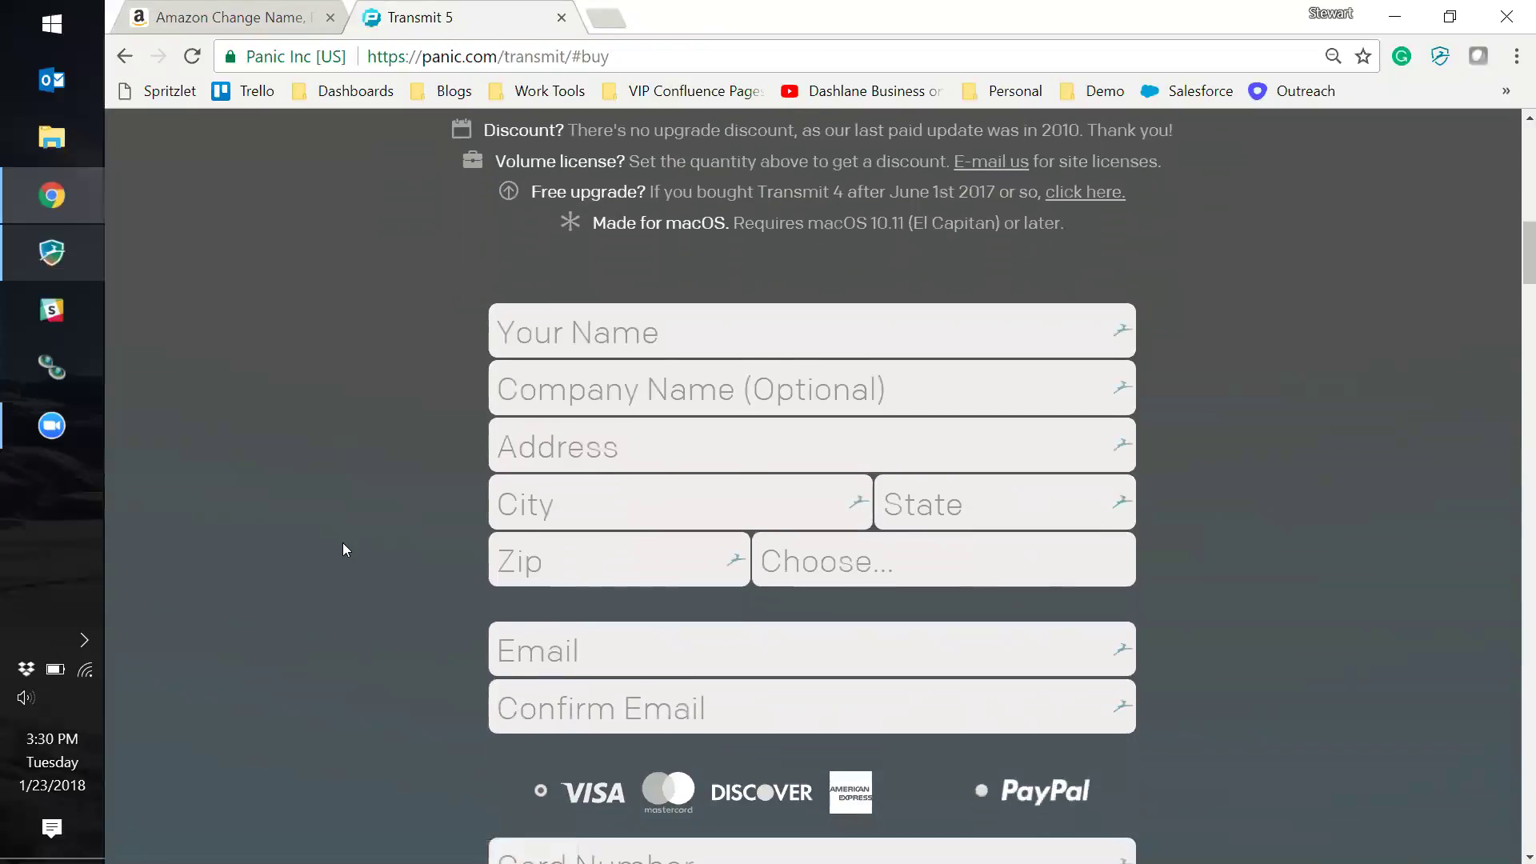
pyautogui.scroll(-5, 343, 540)
pyautogui.scroll(4, 343, 546)
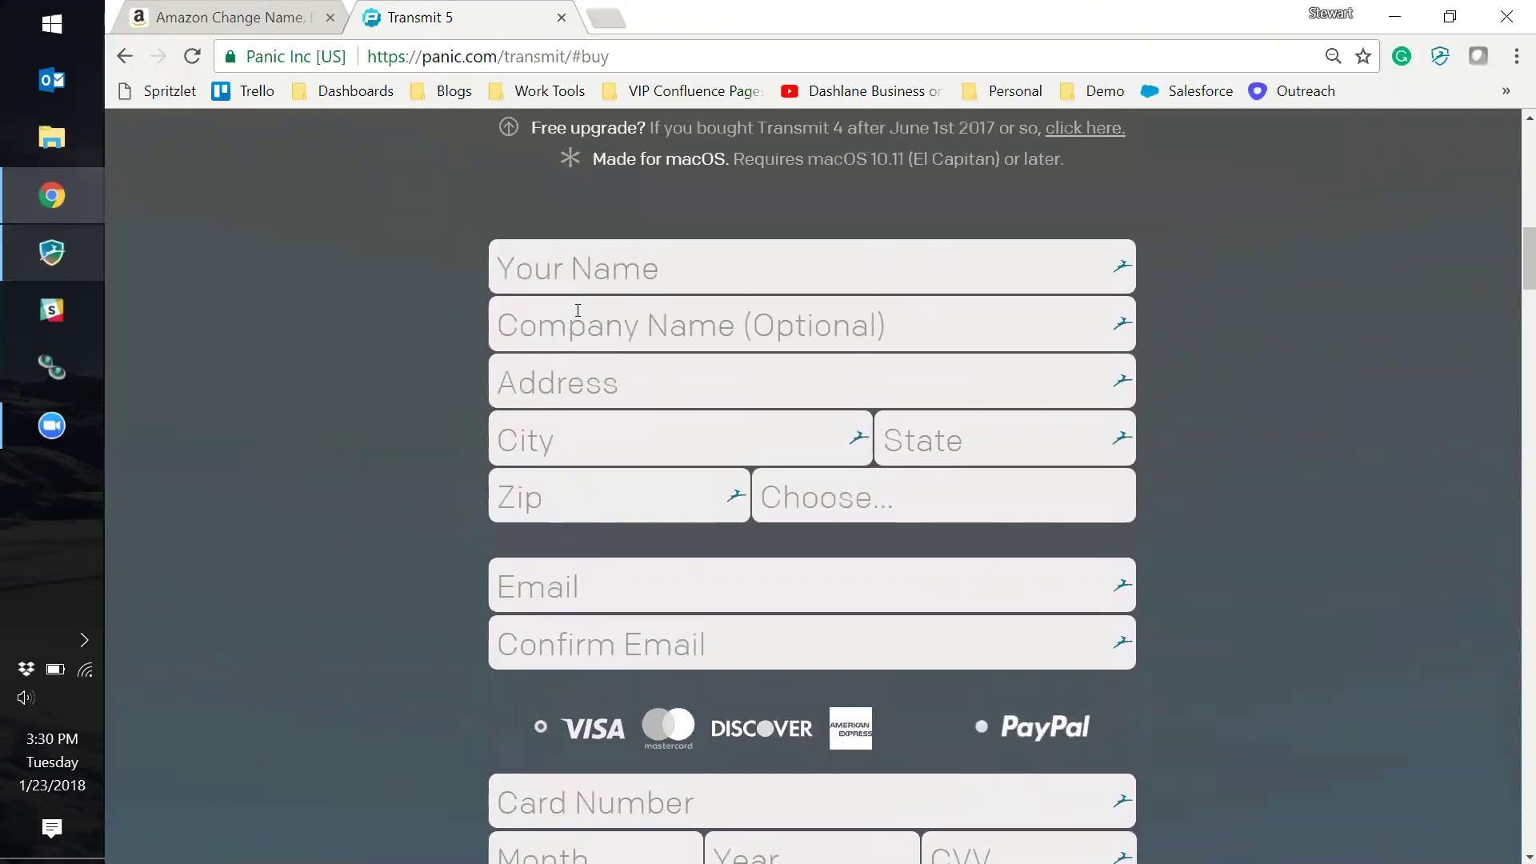
# - Autofill the order form's contact fields with the saved identity and switch the address to the second saved one
pyautogui.click(594, 281)
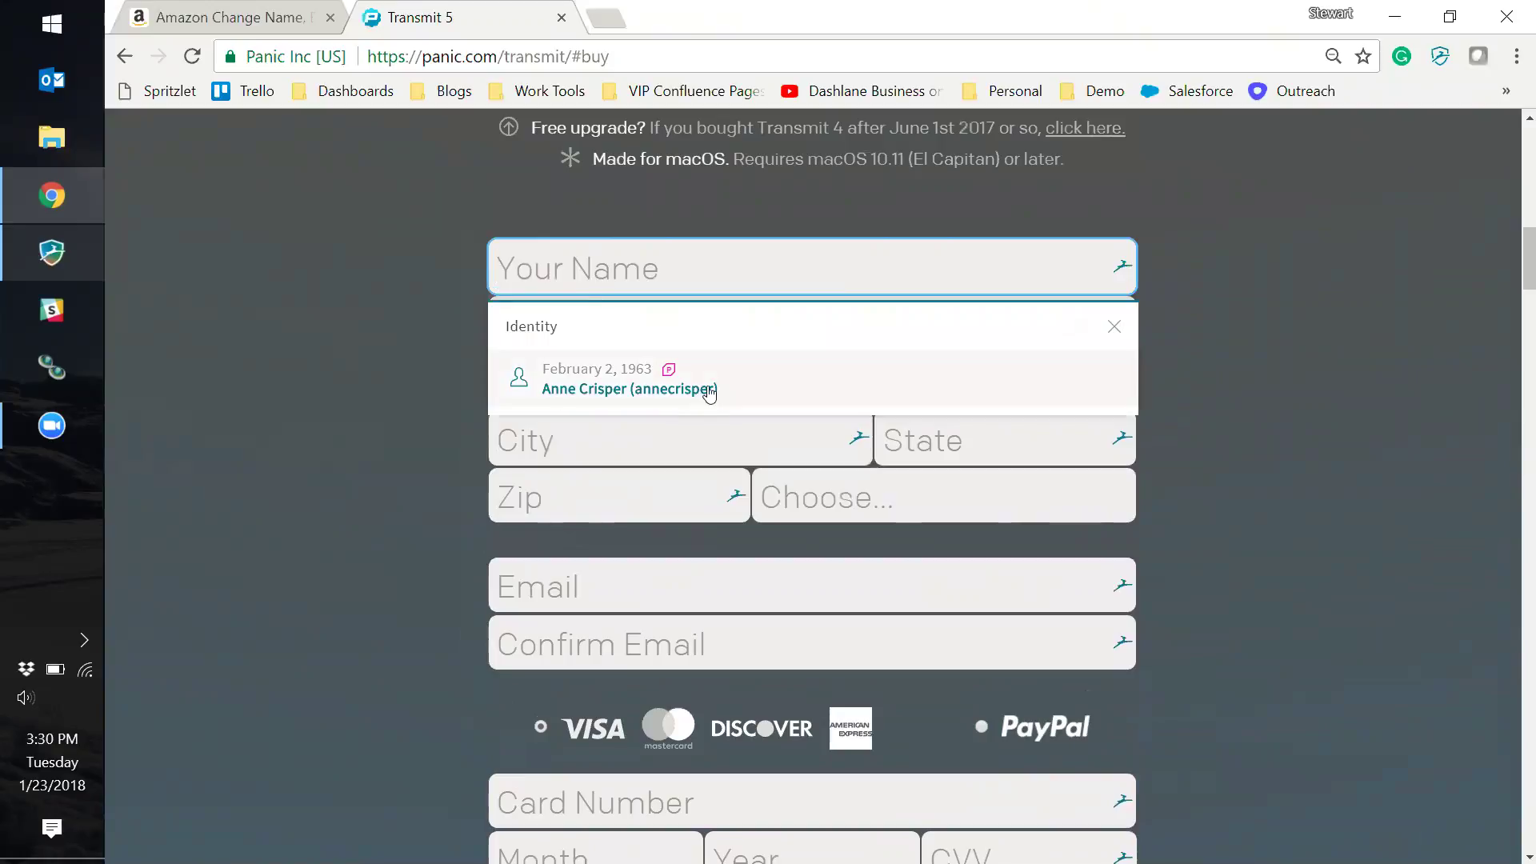
pyautogui.click(630, 389)
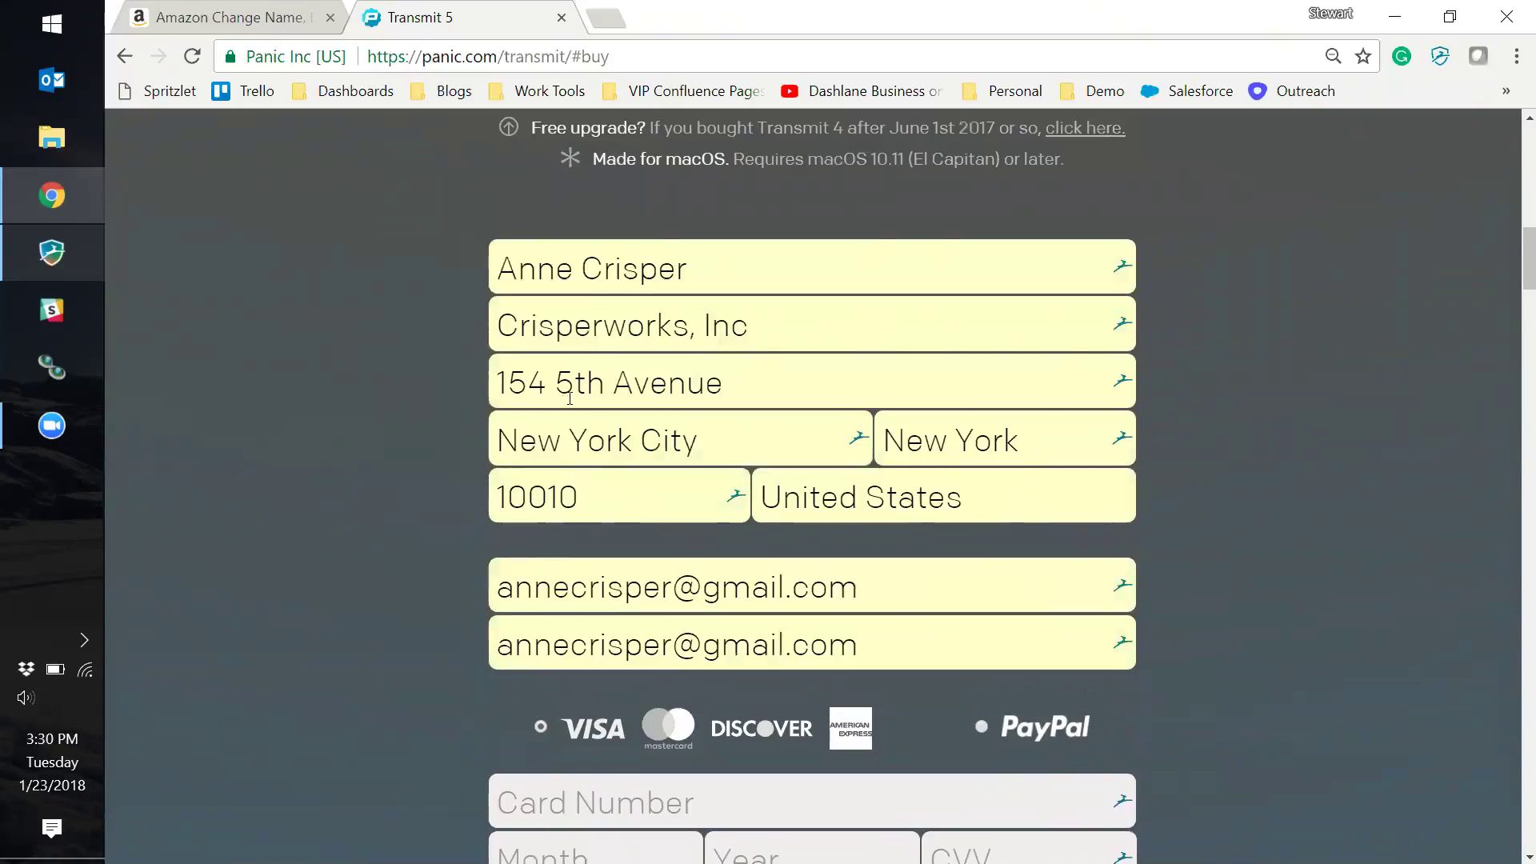
pyautogui.click(754, 370)
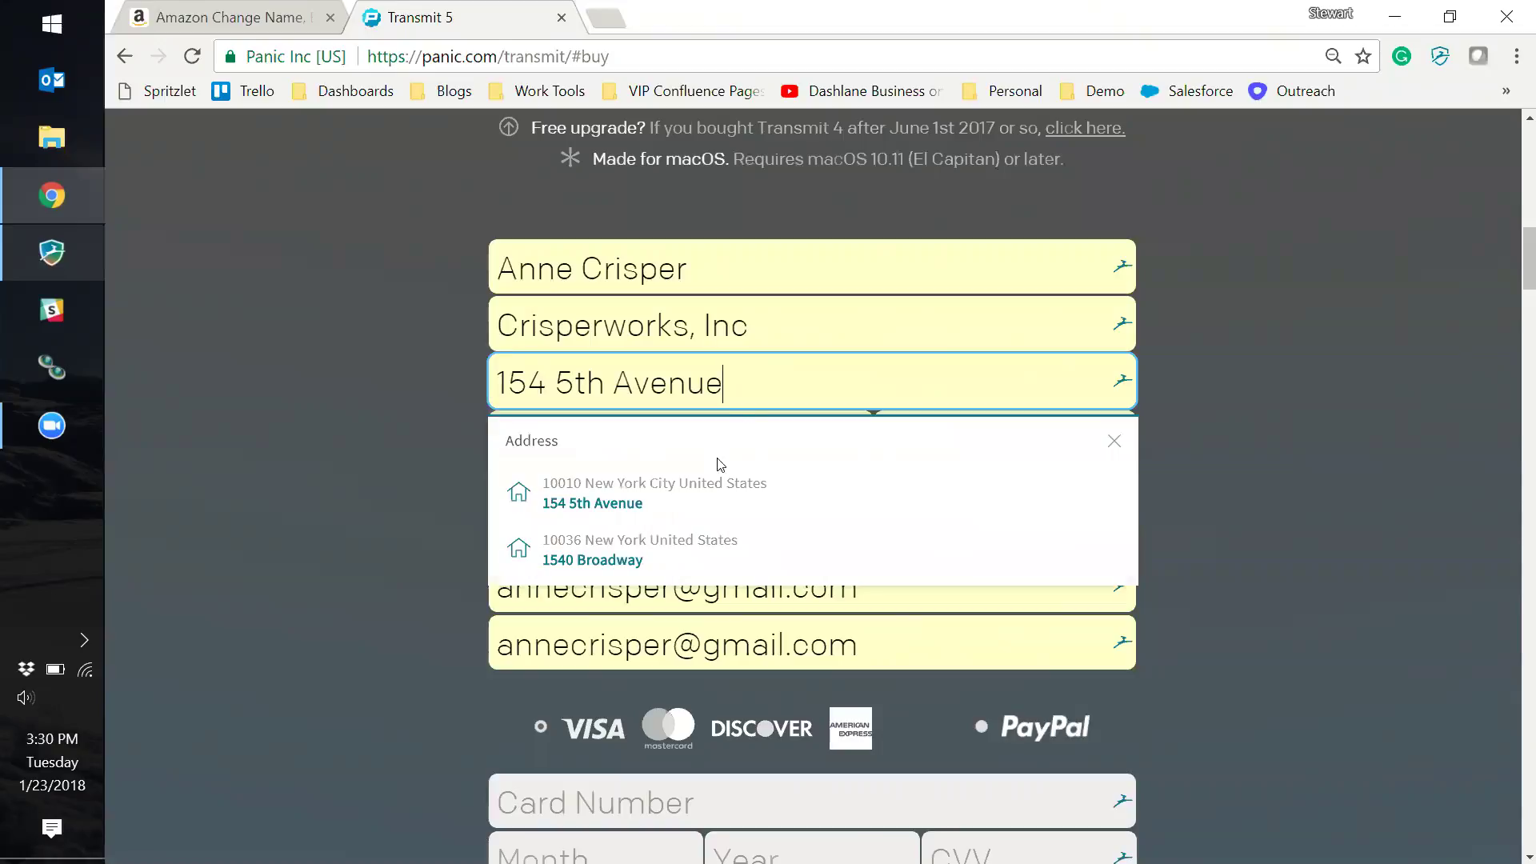
pyautogui.click(661, 560)
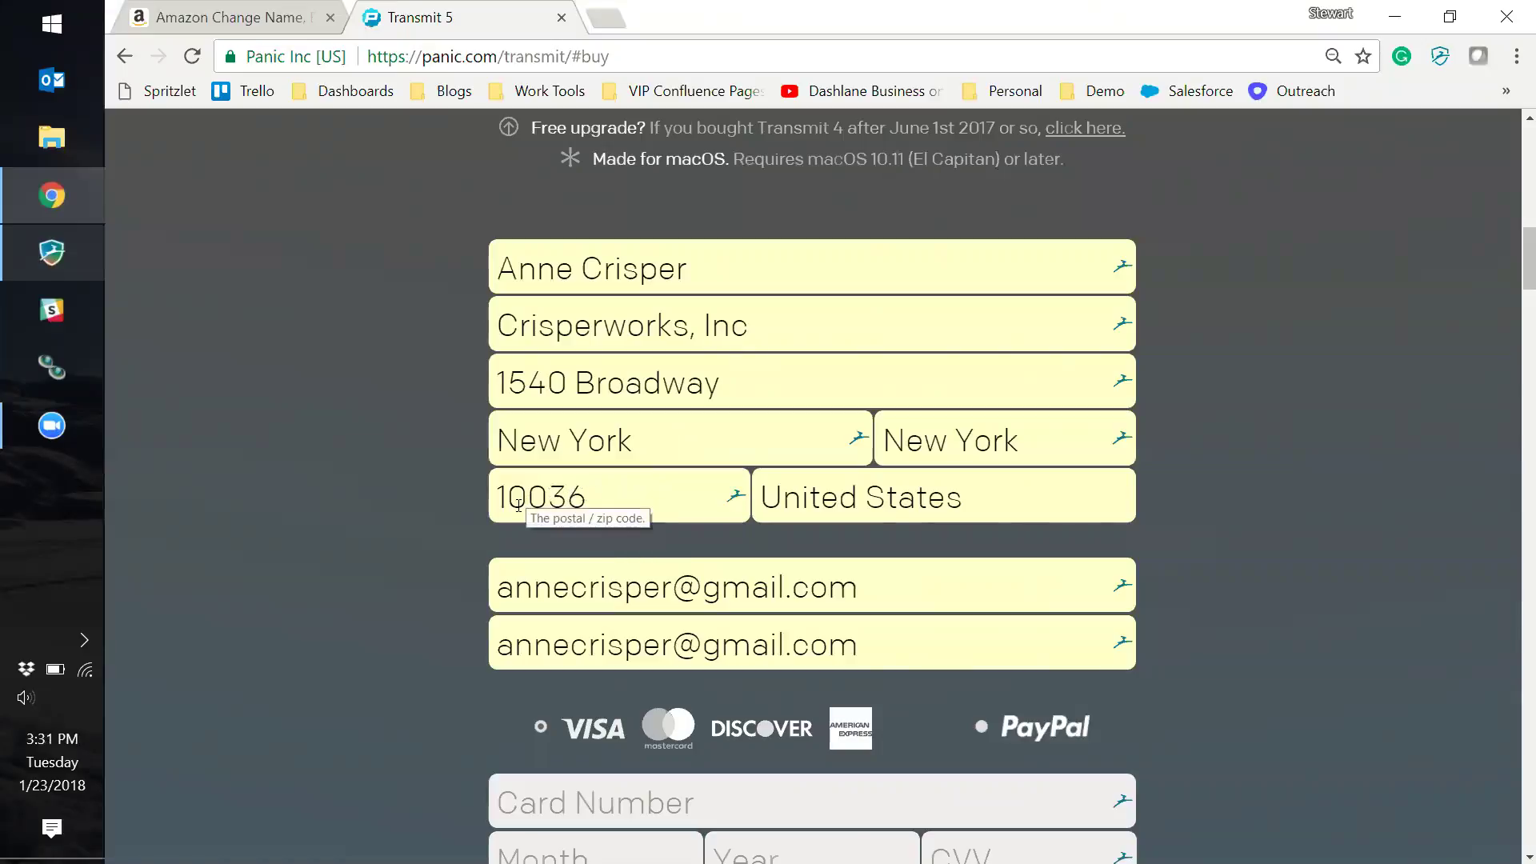
pyautogui.scroll(-3, 366, 549)
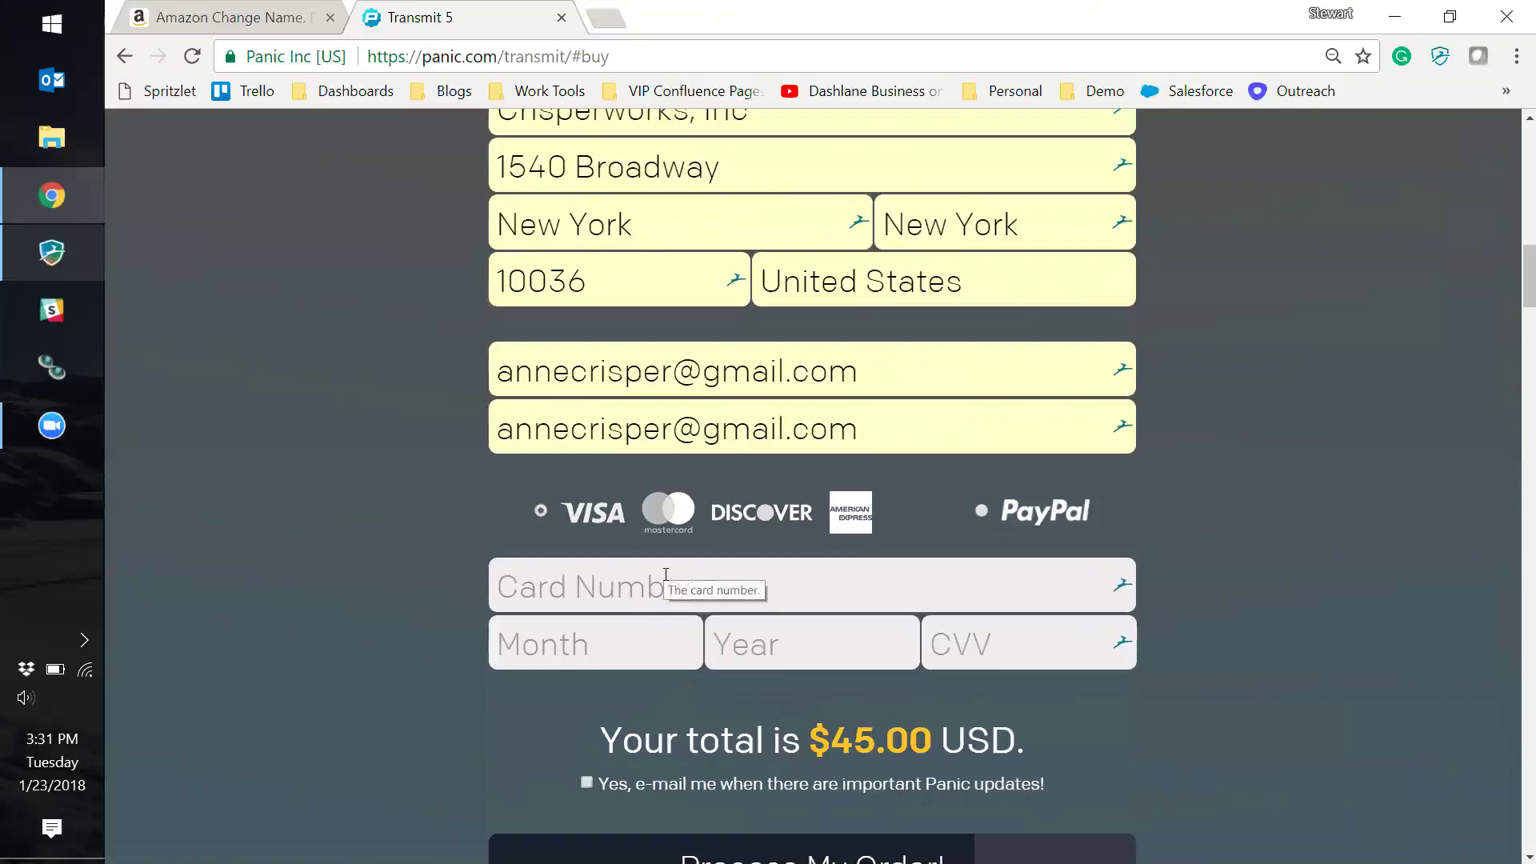
# - Autofill the order form's payment fields with the saved blue Chase Credit Card, authorizing it with the Dashlane master password
pyautogui.click(666, 575)
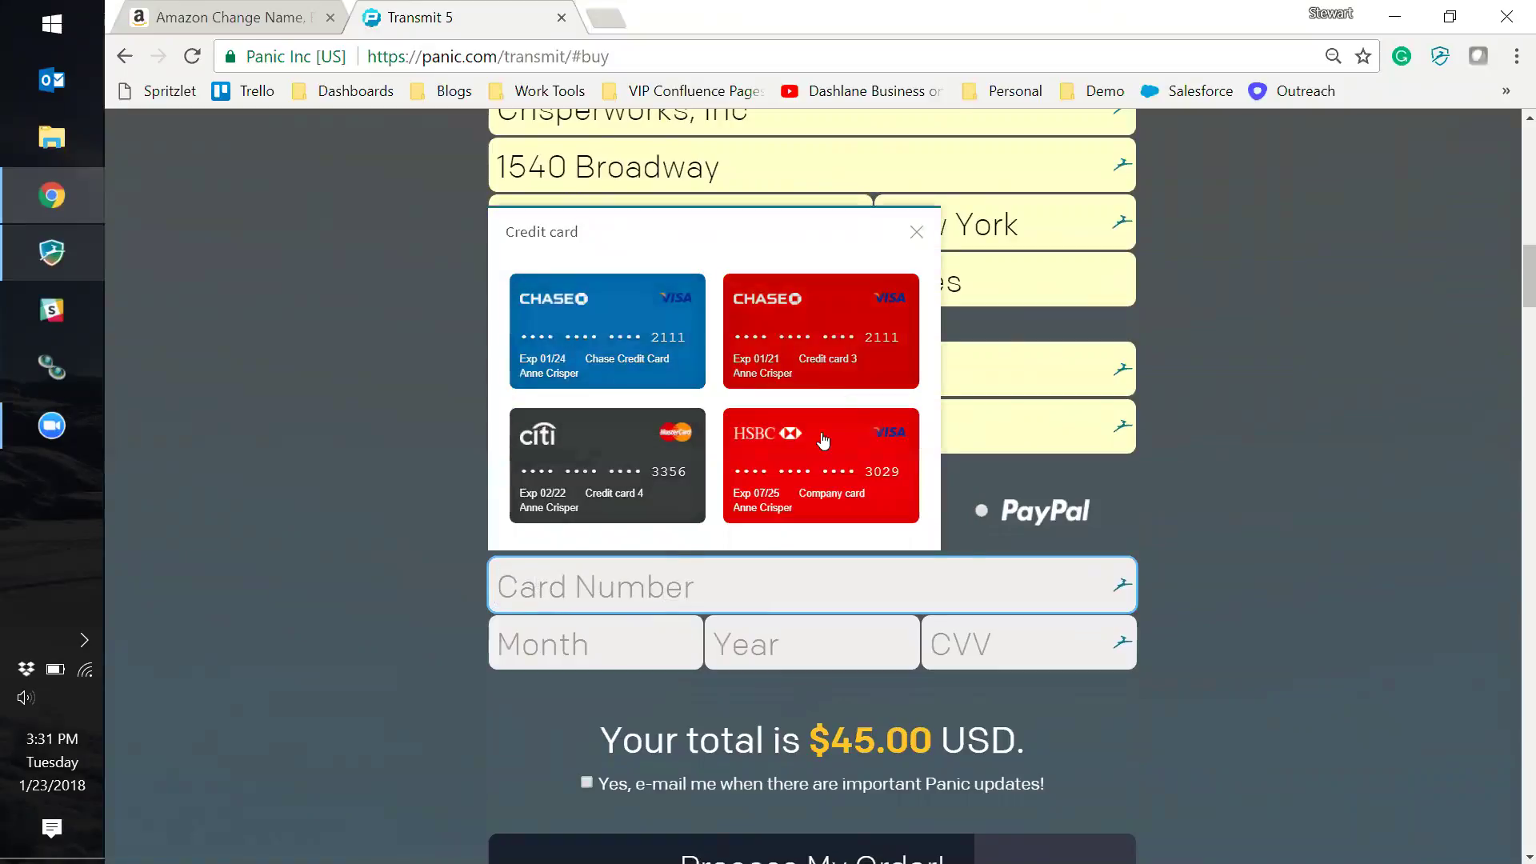
pyautogui.scroll(-1, 696, 462)
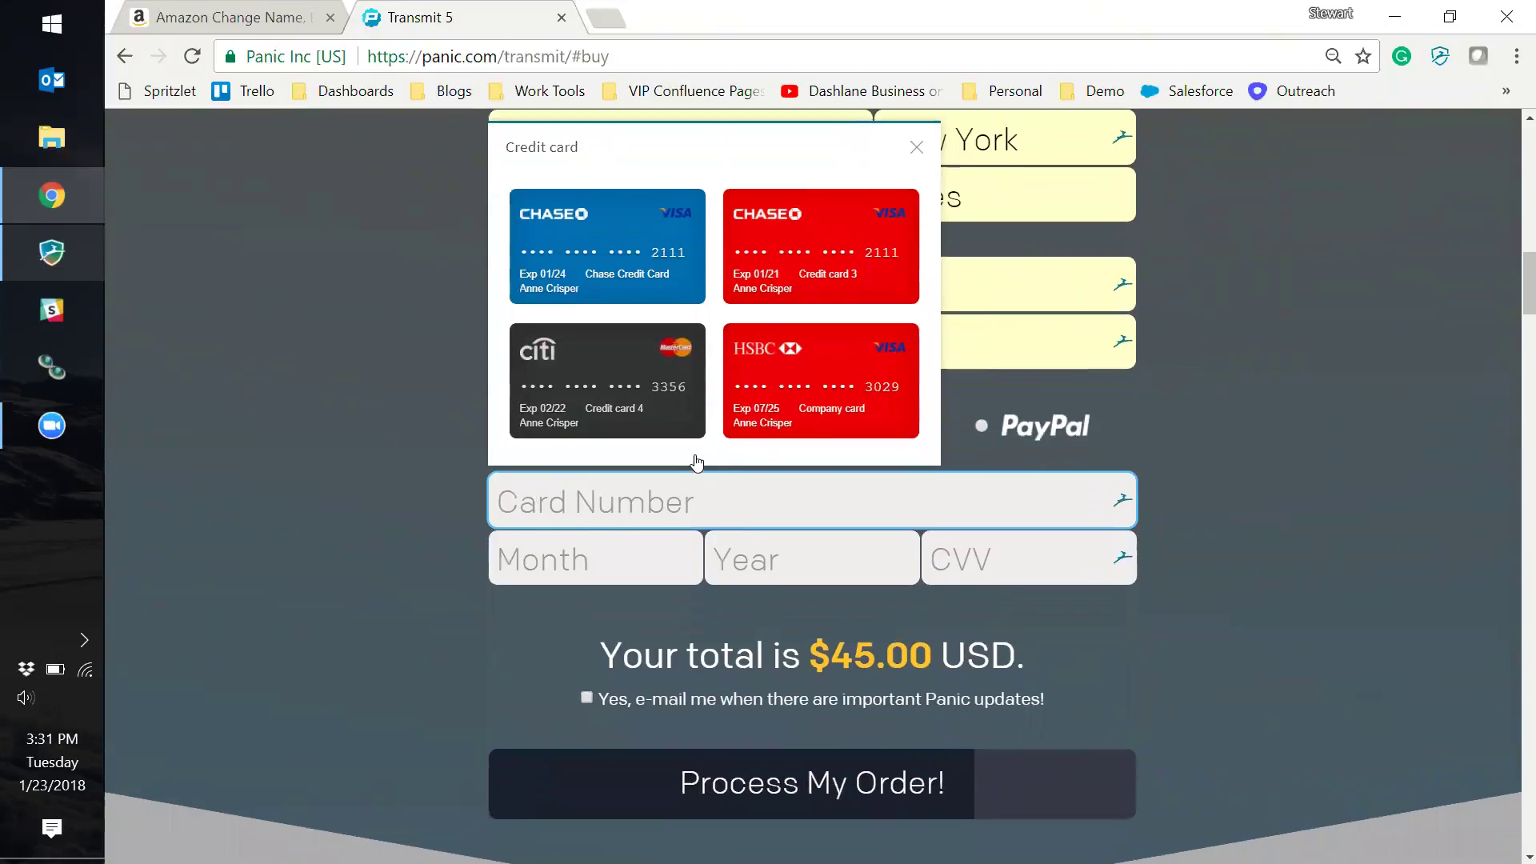
pyautogui.scroll(1, 688, 440)
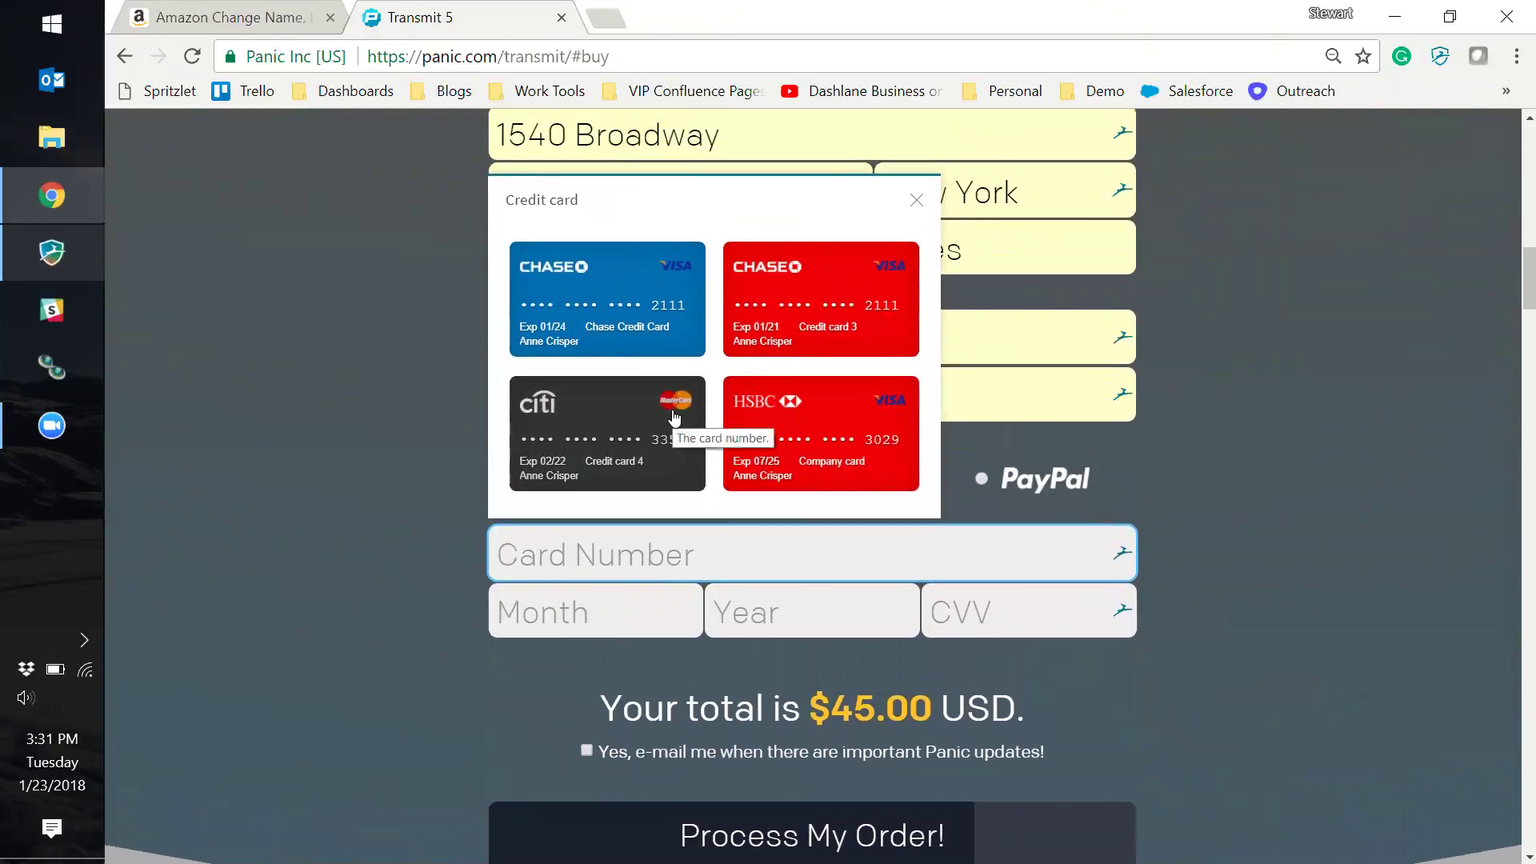
pyautogui.click(656, 330)
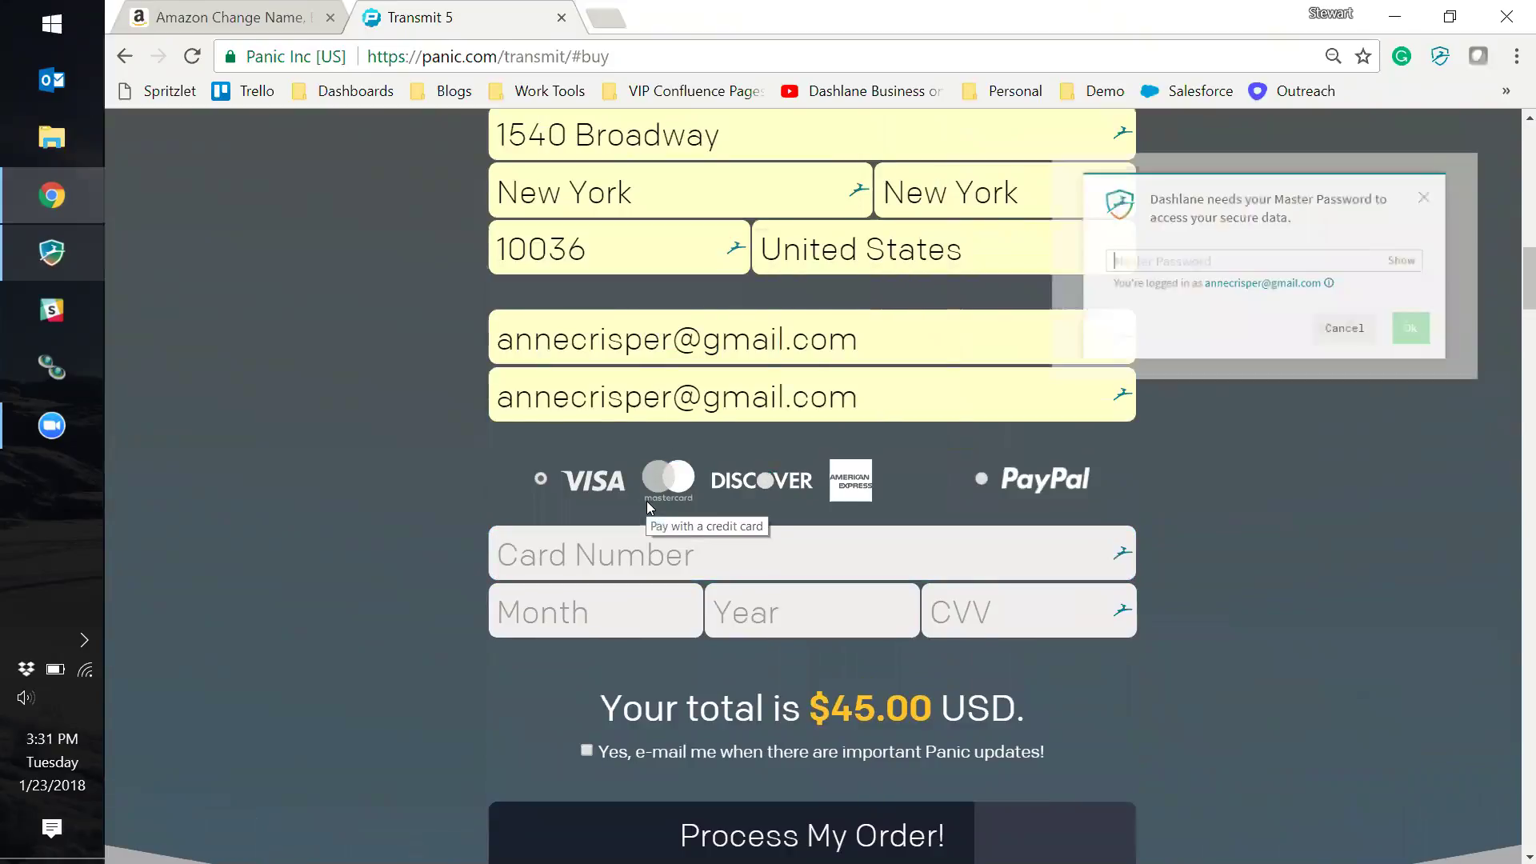
pyautogui.write('•••')
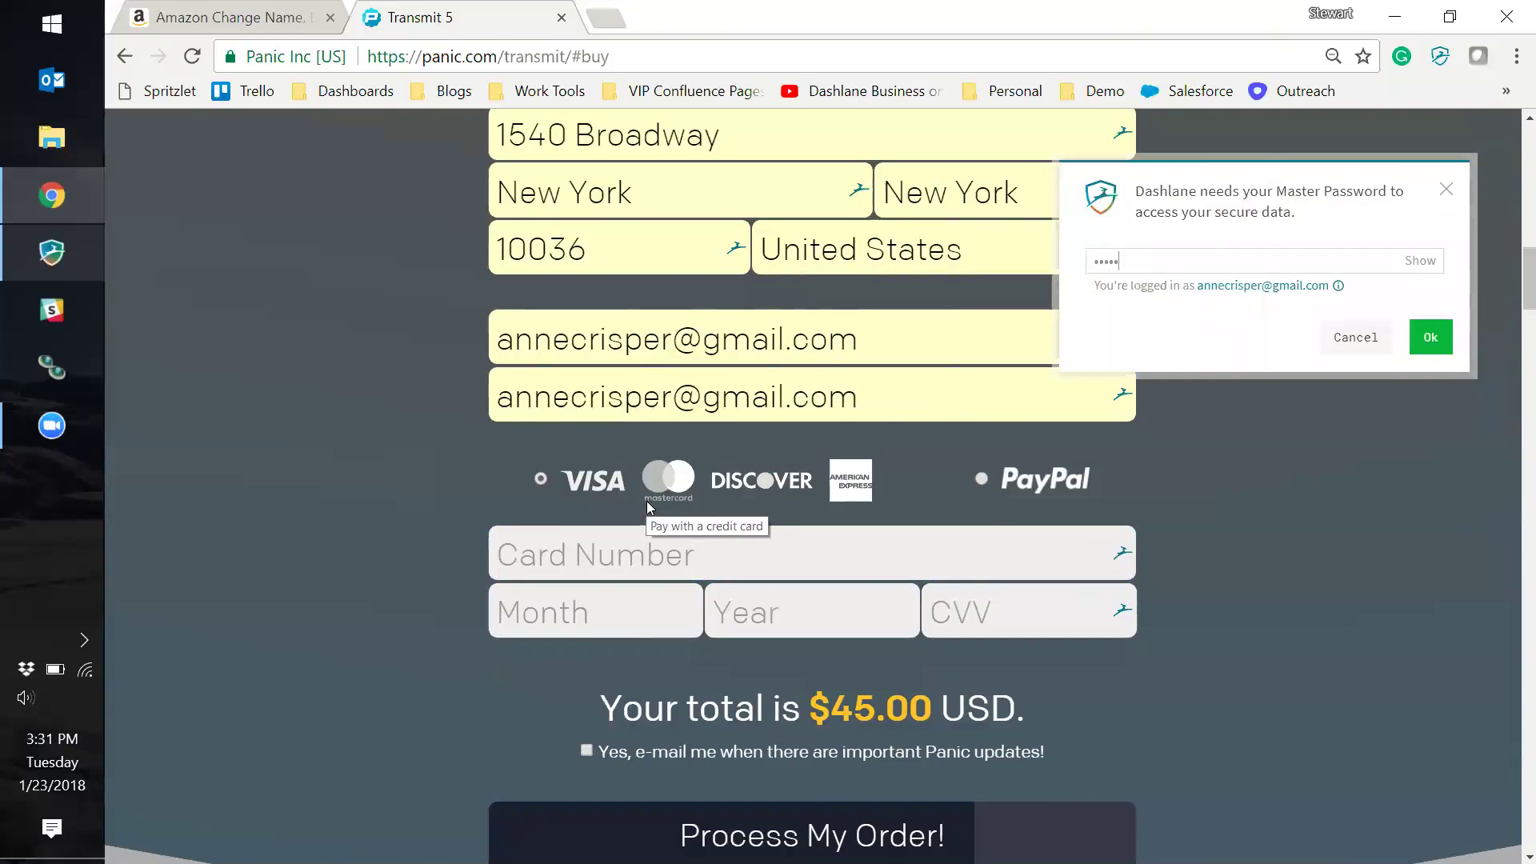
pyautogui.write('•••••')
pyautogui.press('Return')
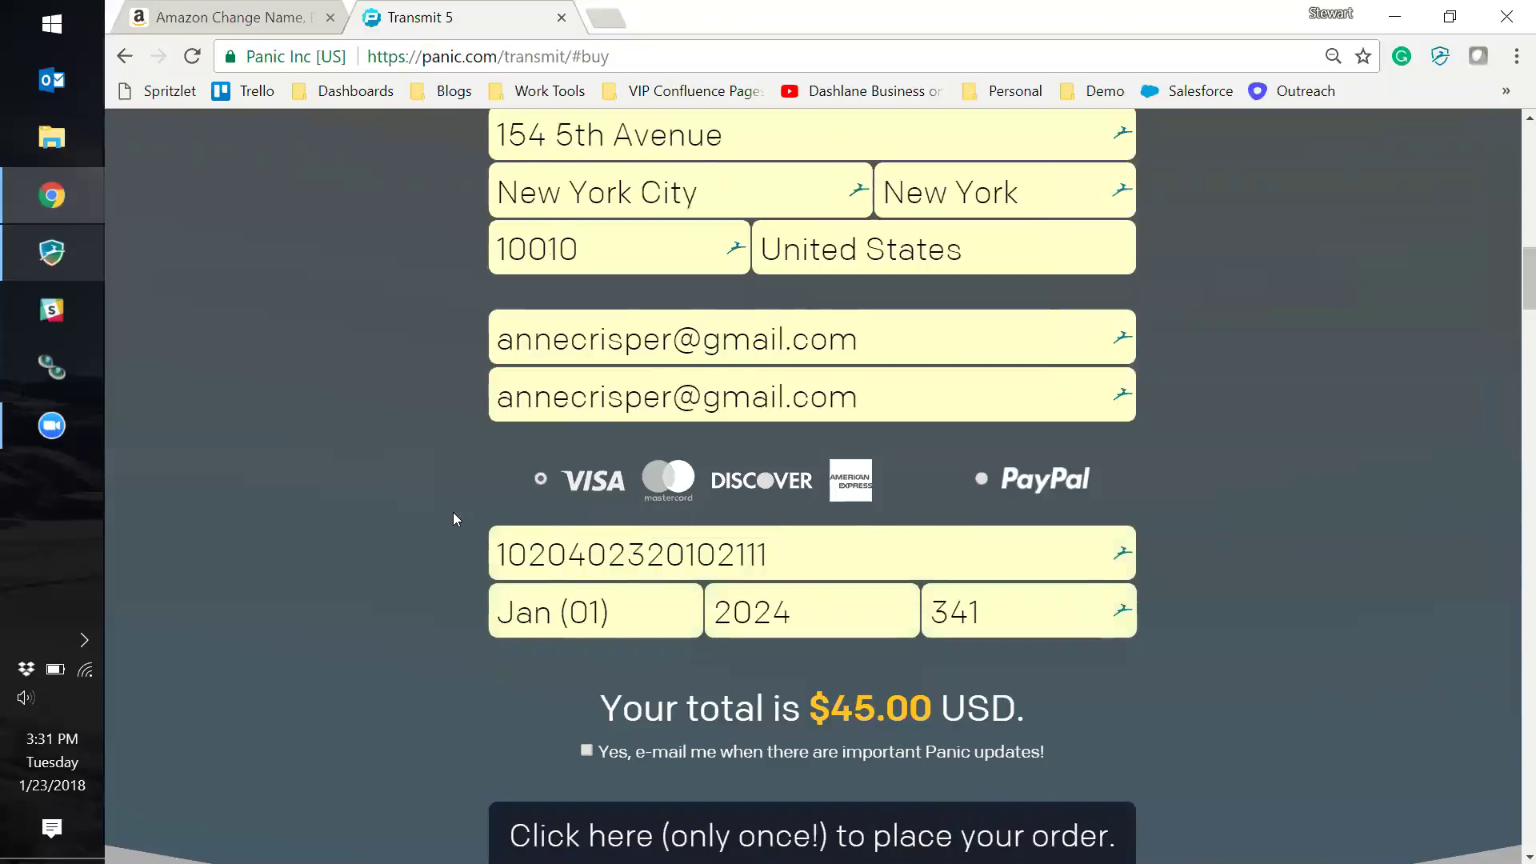
# - Bring up the saved credit card choices again from the card number field, dismiss them, and review the filled payment details
pyautogui.click(733, 567)
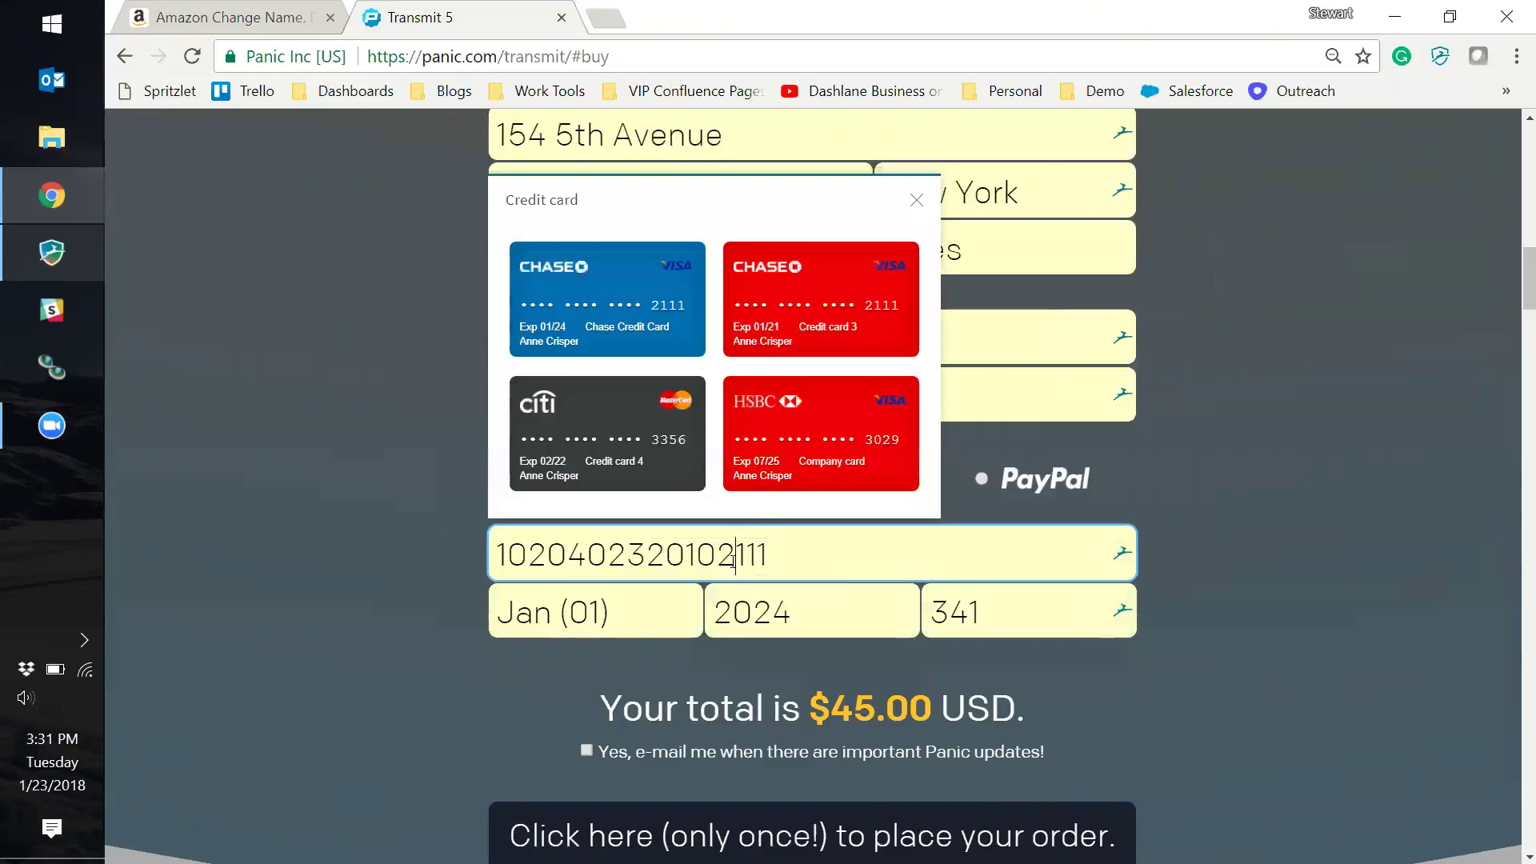
pyautogui.click(780, 296)
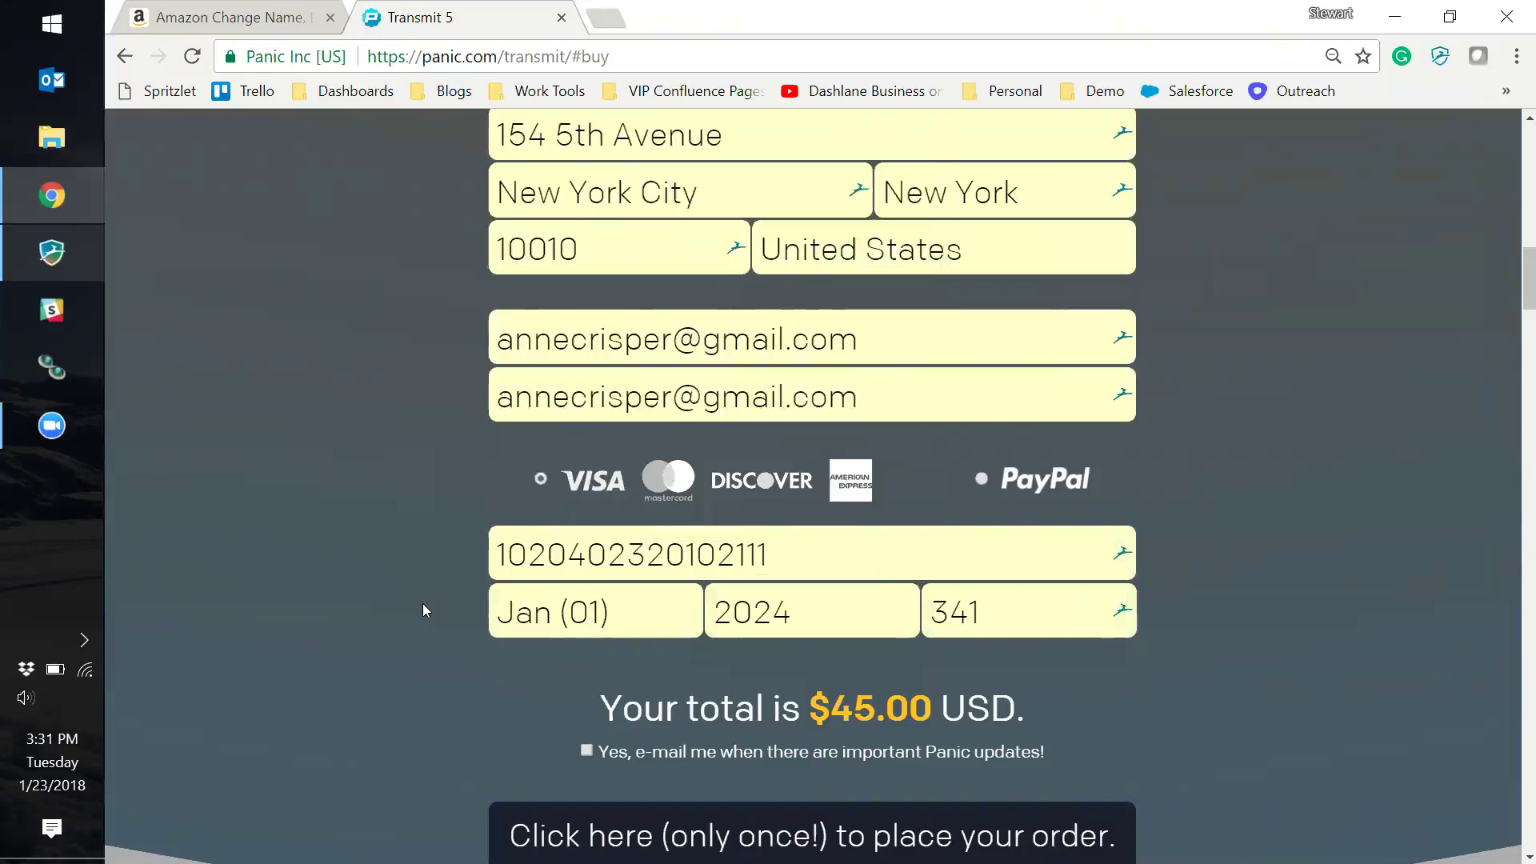
pyautogui.scroll(-1, 422, 610)
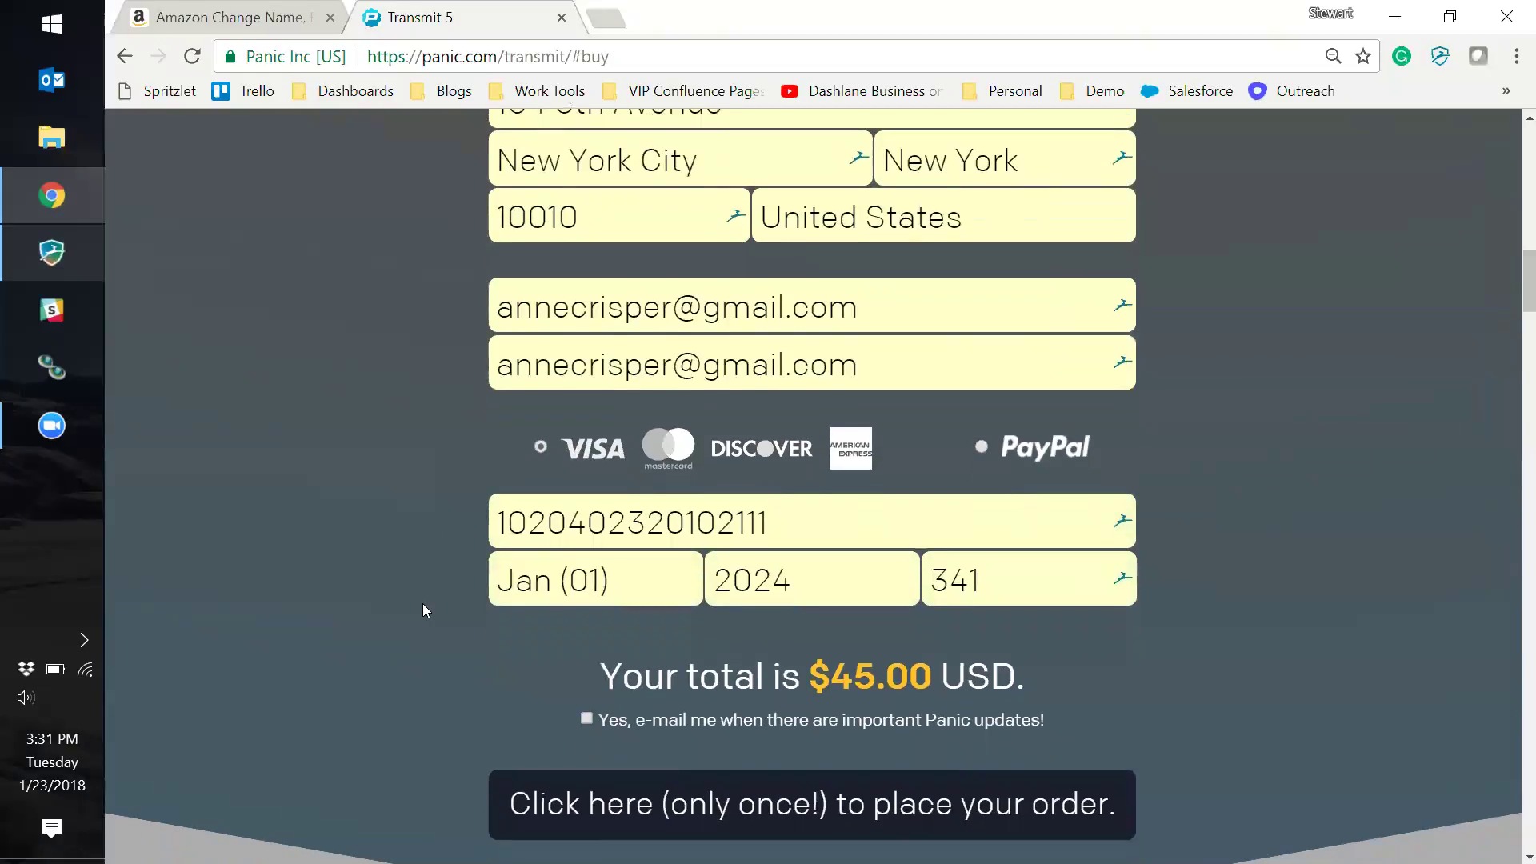